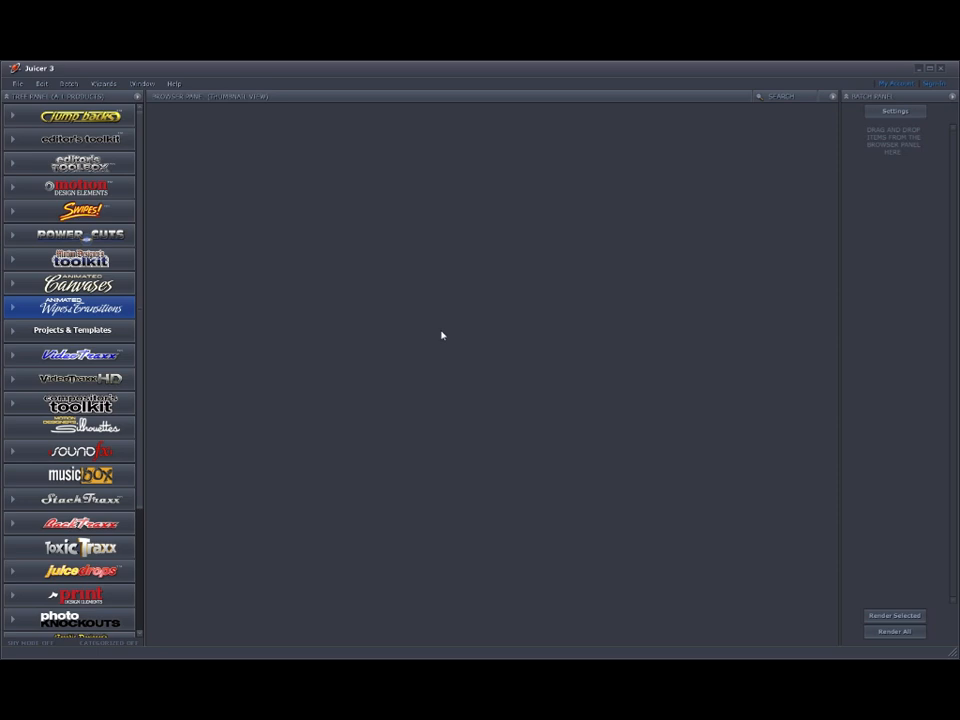
Switch to the Firefox browser and sign in to the Digital Juice website with the account's e-mail address and password
key(alt+Tab)
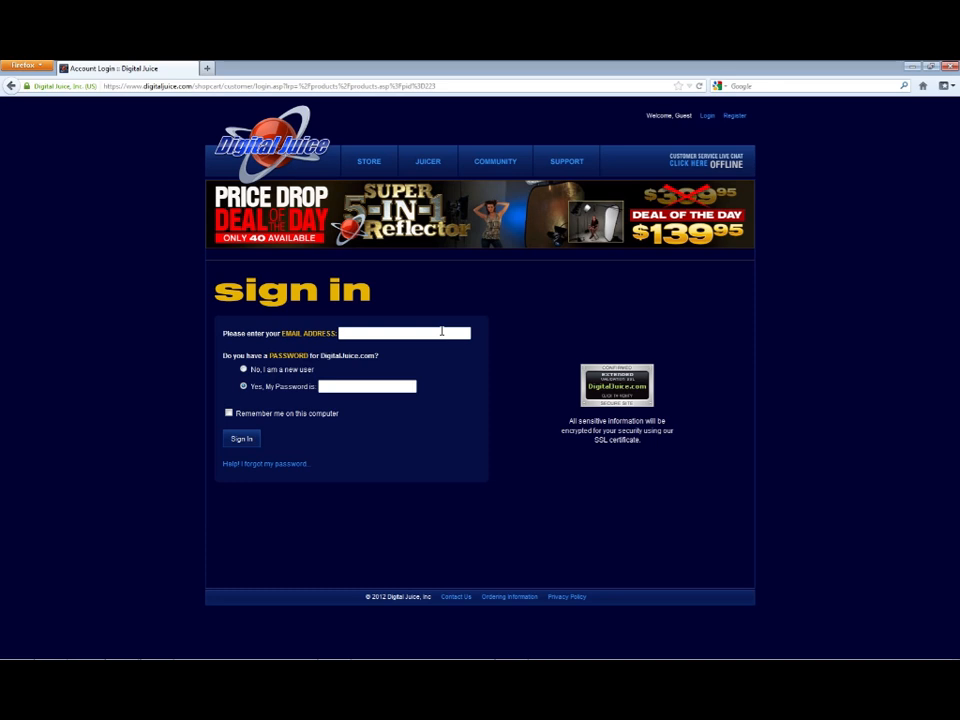
click(441, 331)
text(kevin)
key(Down)
key(Return)
key(Tab)
text(••••••••••)
key(Return)
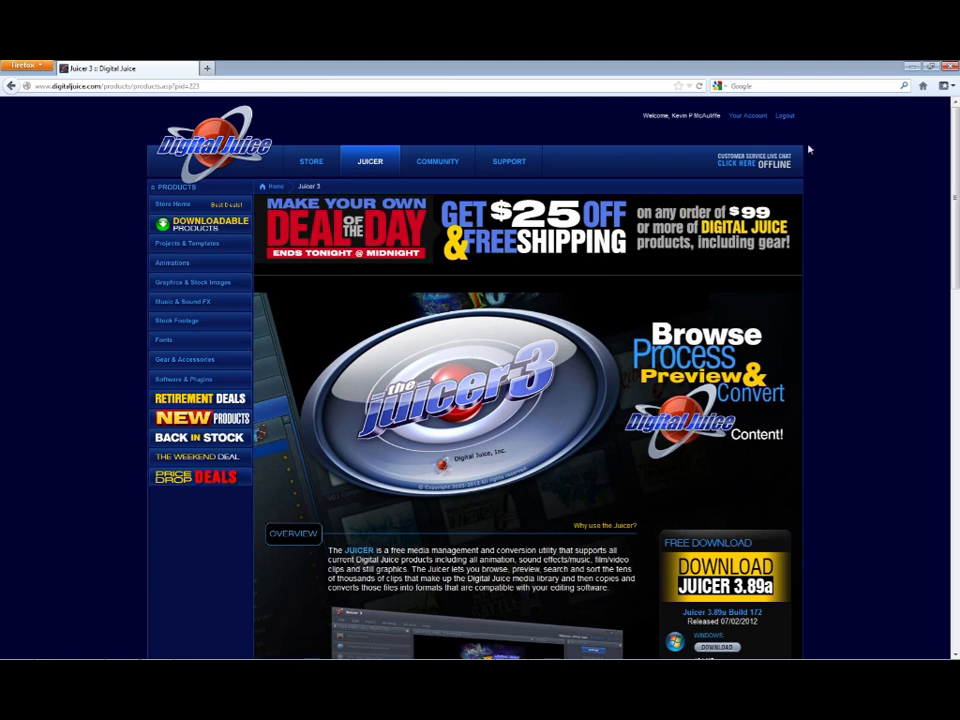
Open the account's Digital Juice Downloads and list the available files for Animated Wipes and Transitions Collection 1
click(757, 120)
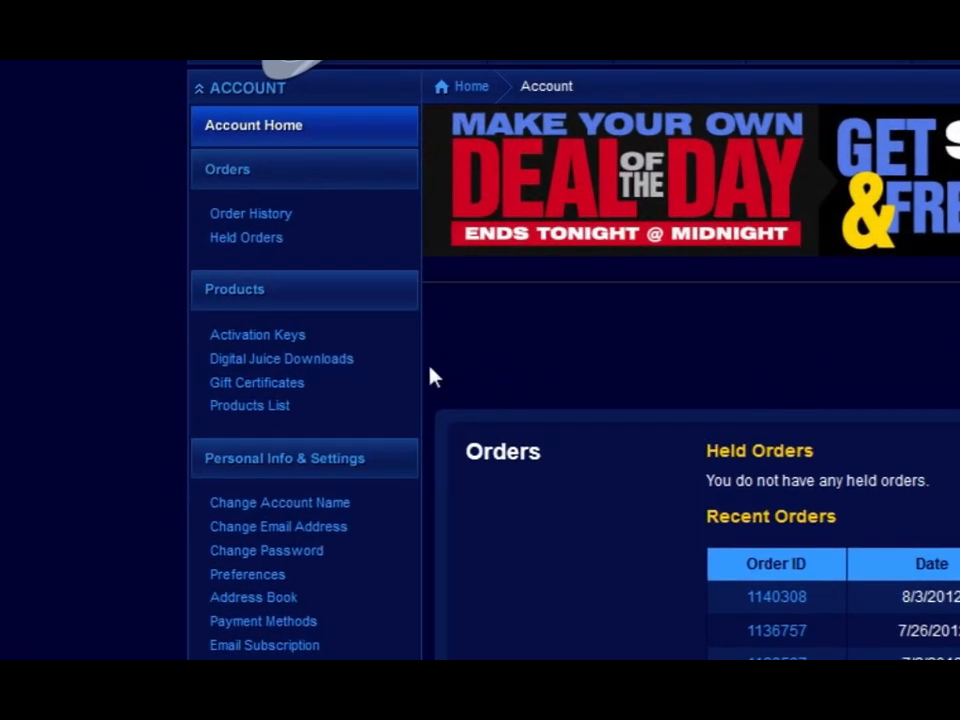
click(344, 370)
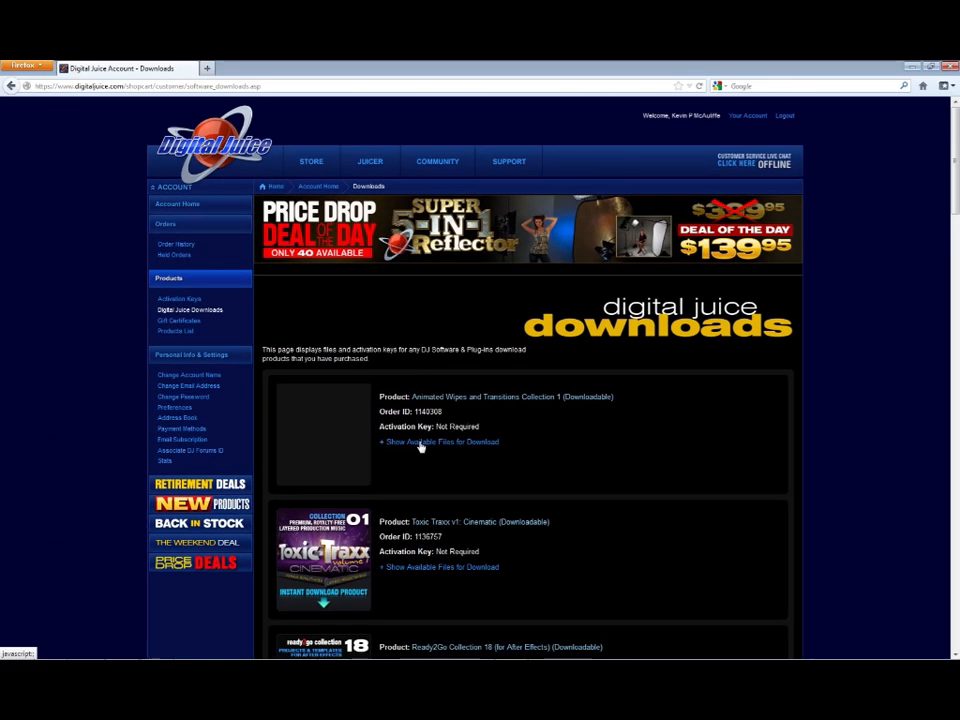
click(421, 445)
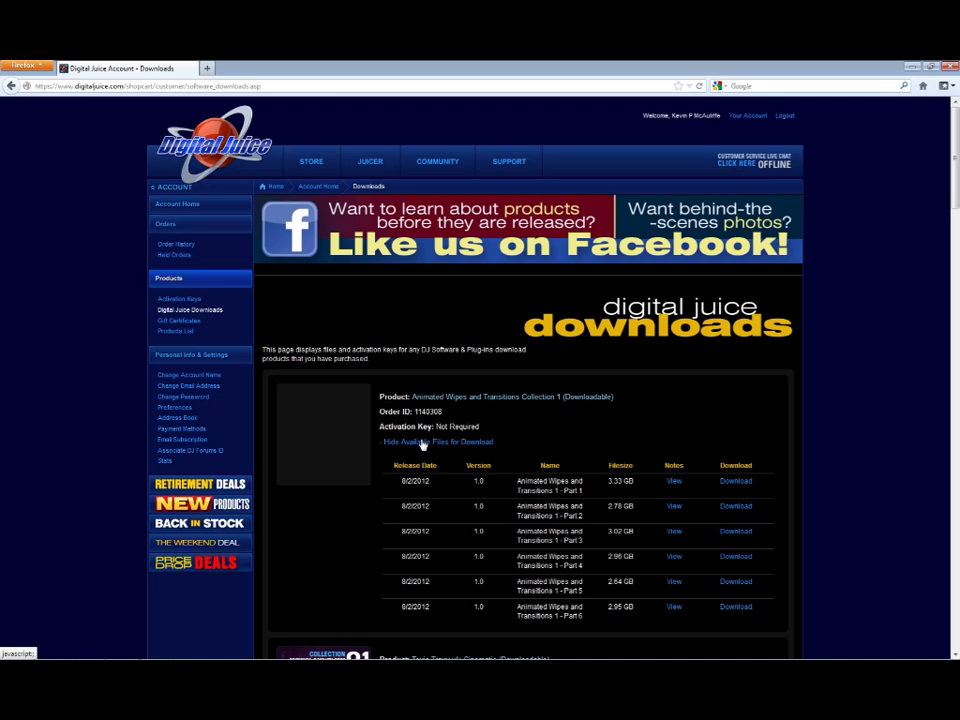
Switch to Juicer 3 and review the install options for Animated Wipes and Transitions, cancelling without installing
key(alt+Tab)
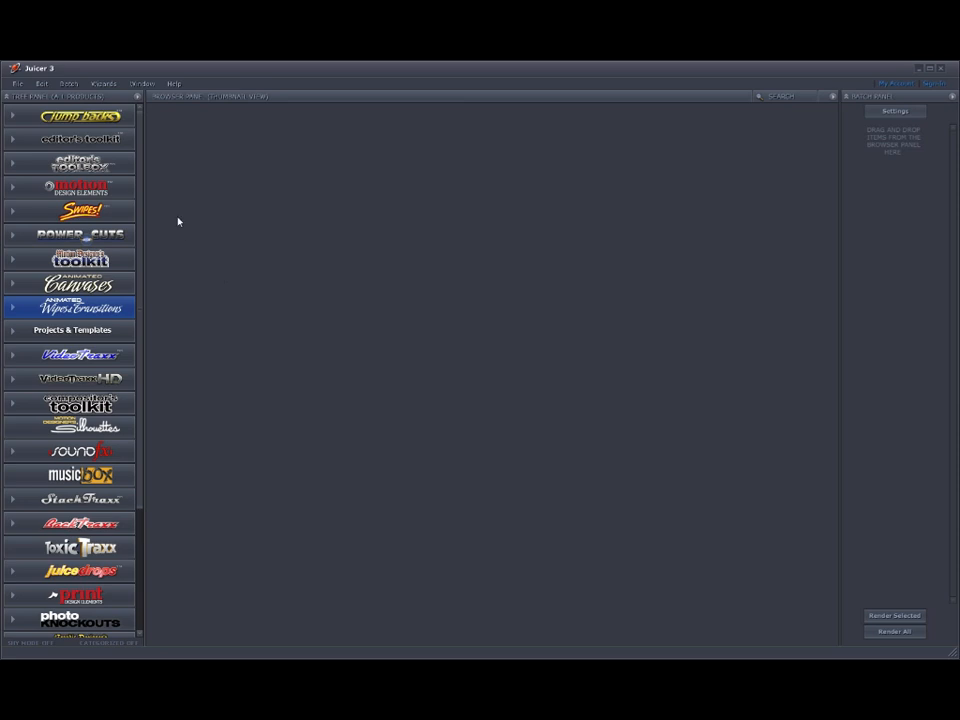
click(18, 85)
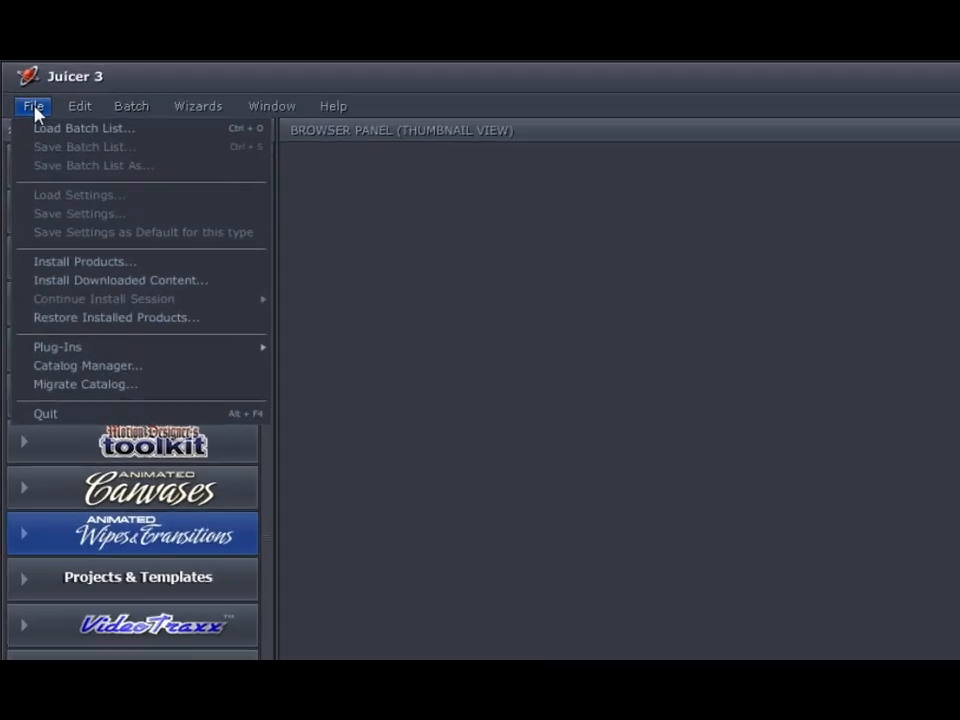
click(90, 290)
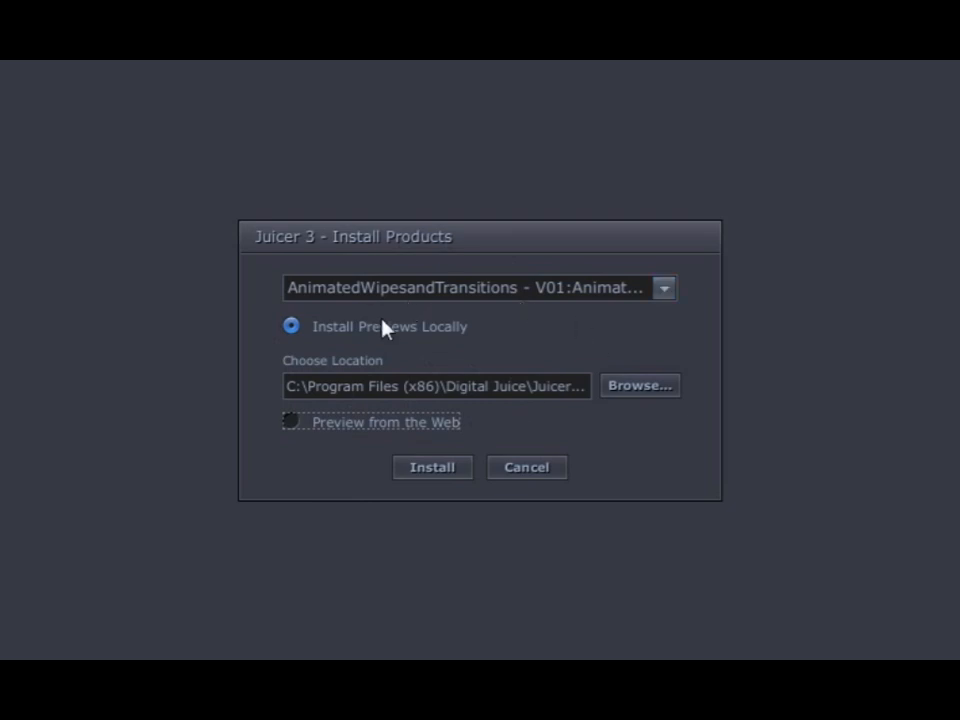
click(420, 472)
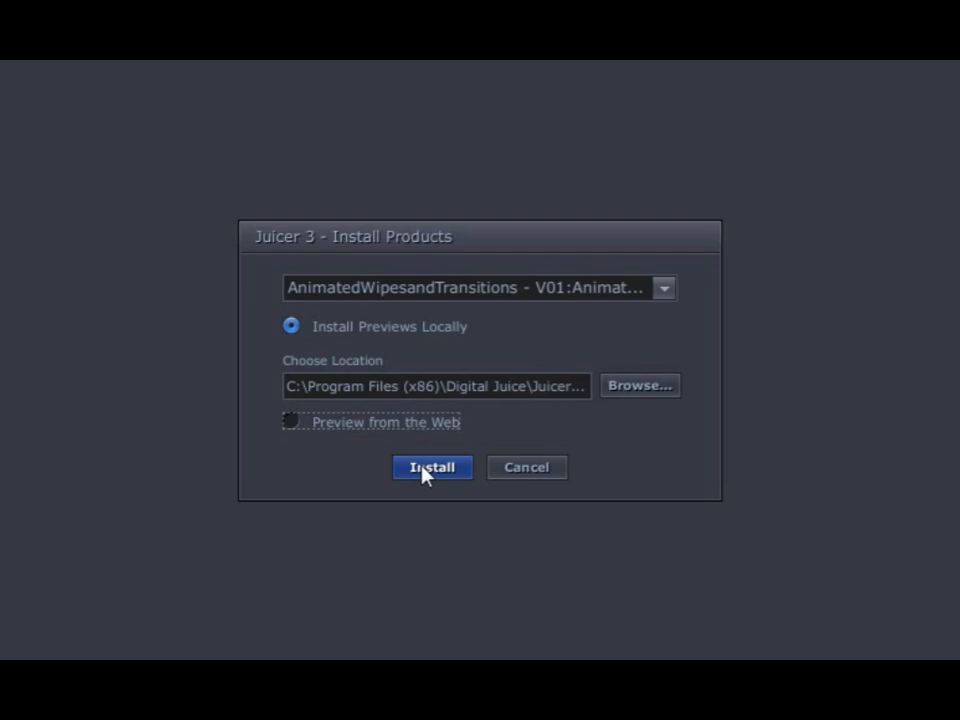
click(512, 478)
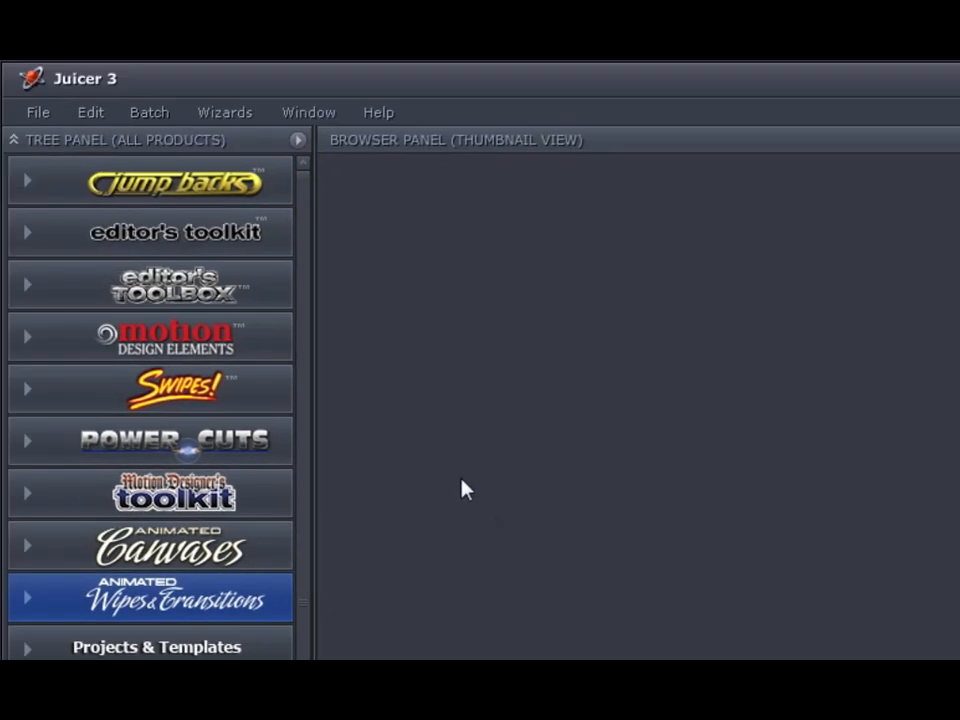
click(38, 113)
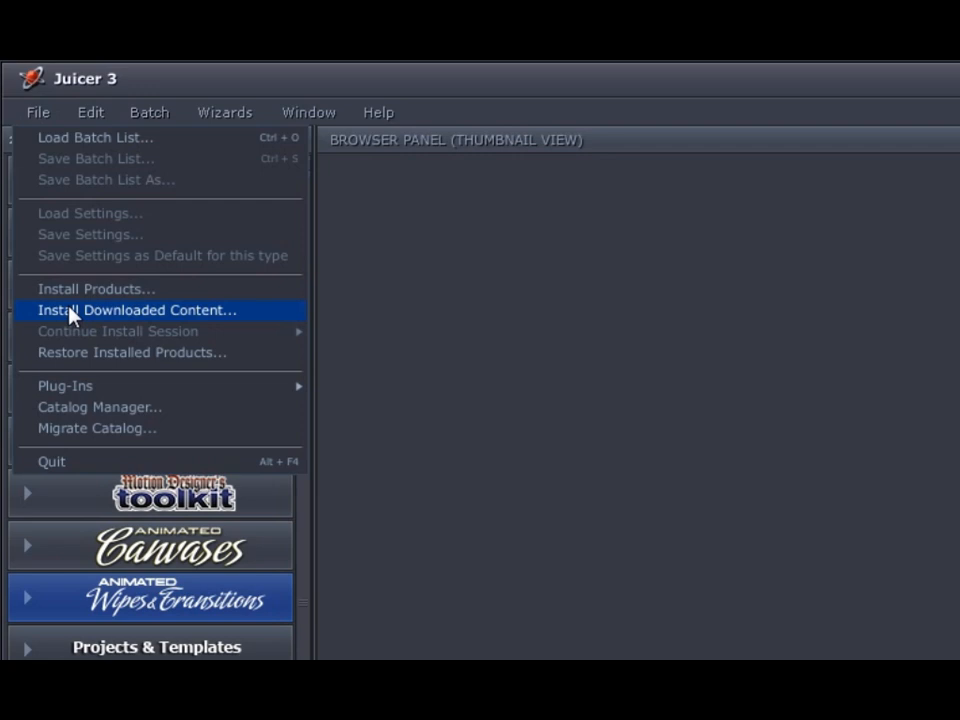
click(519, 447)
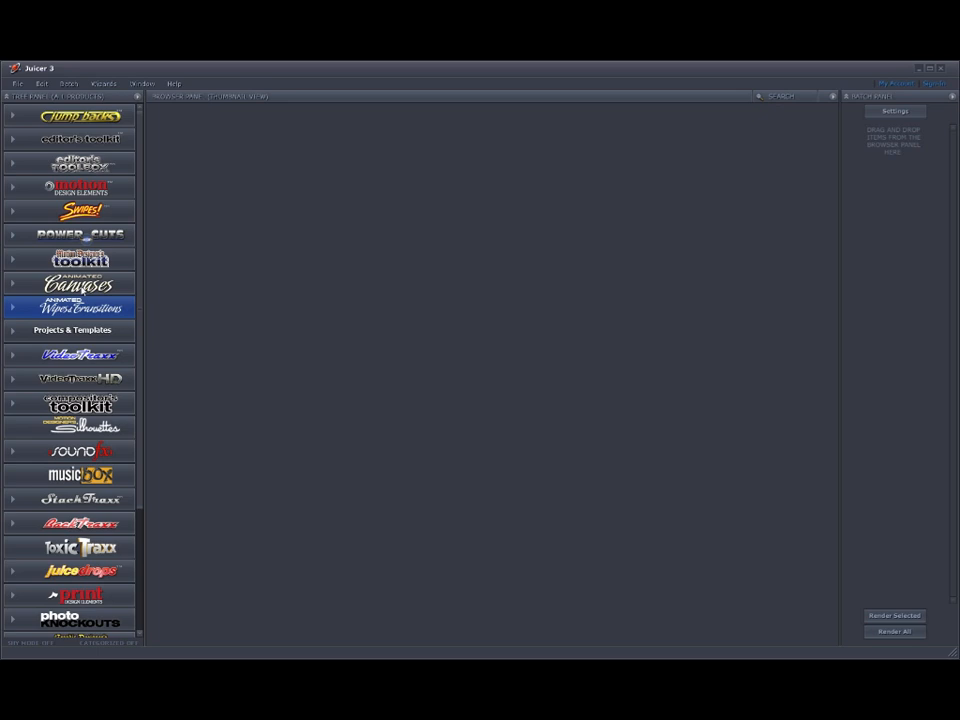
Expand the Animated Wipes & Transitions library and browse its SoundFX list and HD clips
click(12, 310)
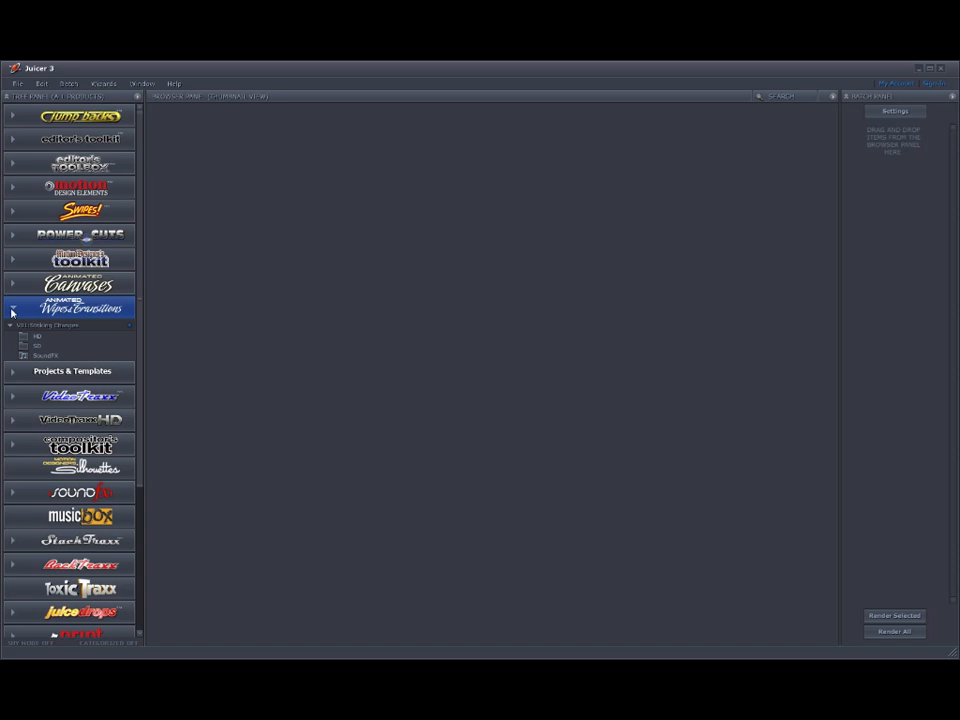
click(40, 356)
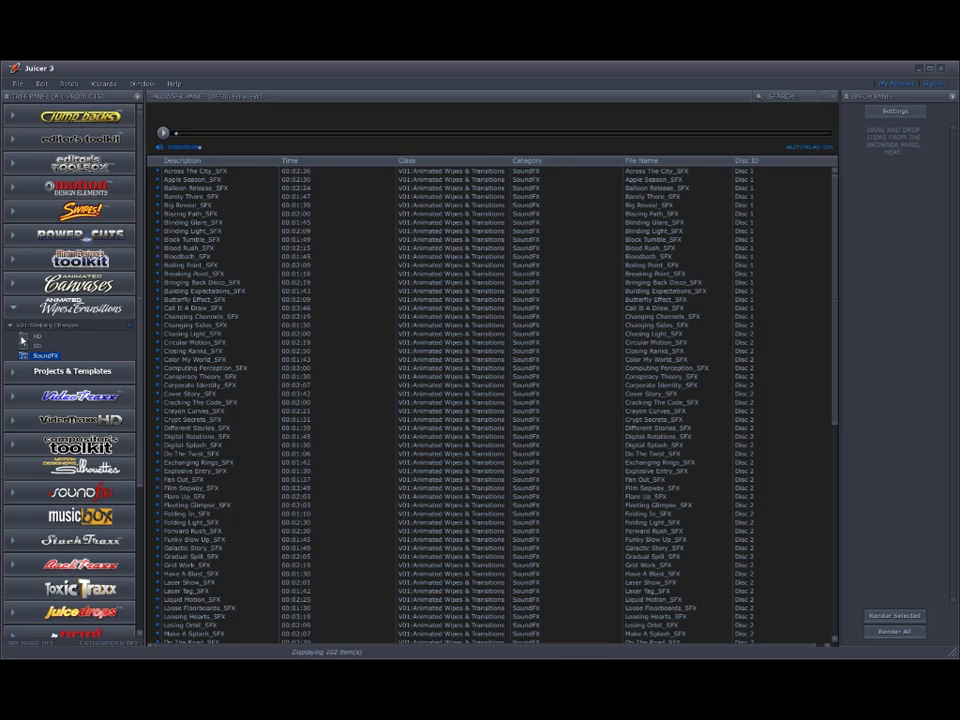
click(27, 337)
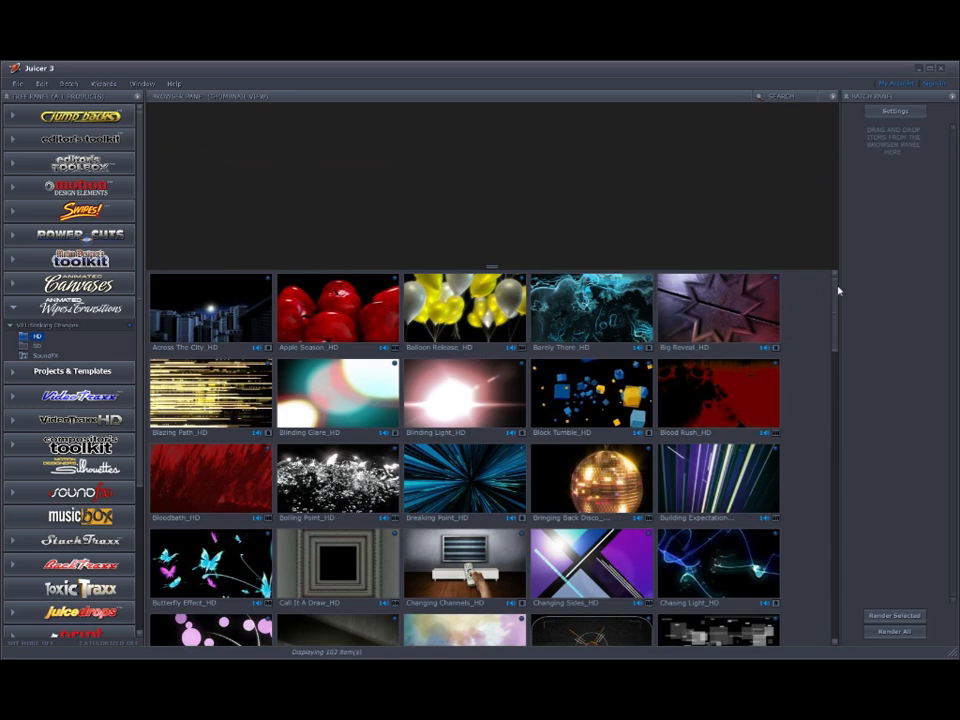
mouse_move(835, 291)
mouse_down()
mouse_move(851, 508)
mouse_move(870, 591)
mouse_move(844, 272)
mouse_up()
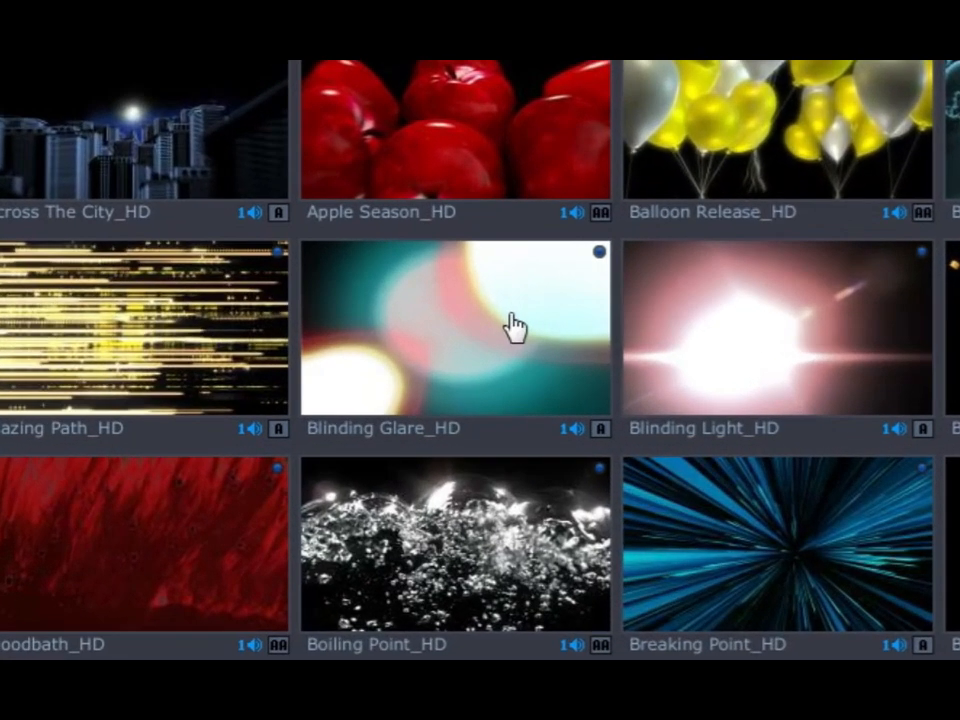
Preview Blinding Glare_HD, enlarge the preview area above the thumbnails, and preview Balloon Release_HD
click(424, 327)
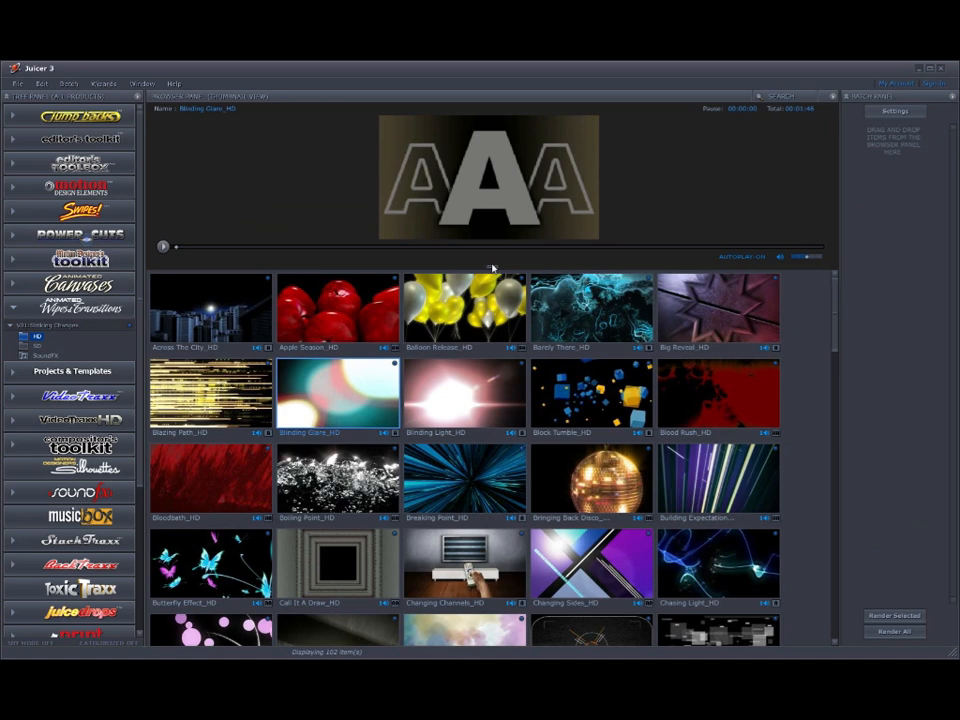
drag(491, 267, 491, 311)
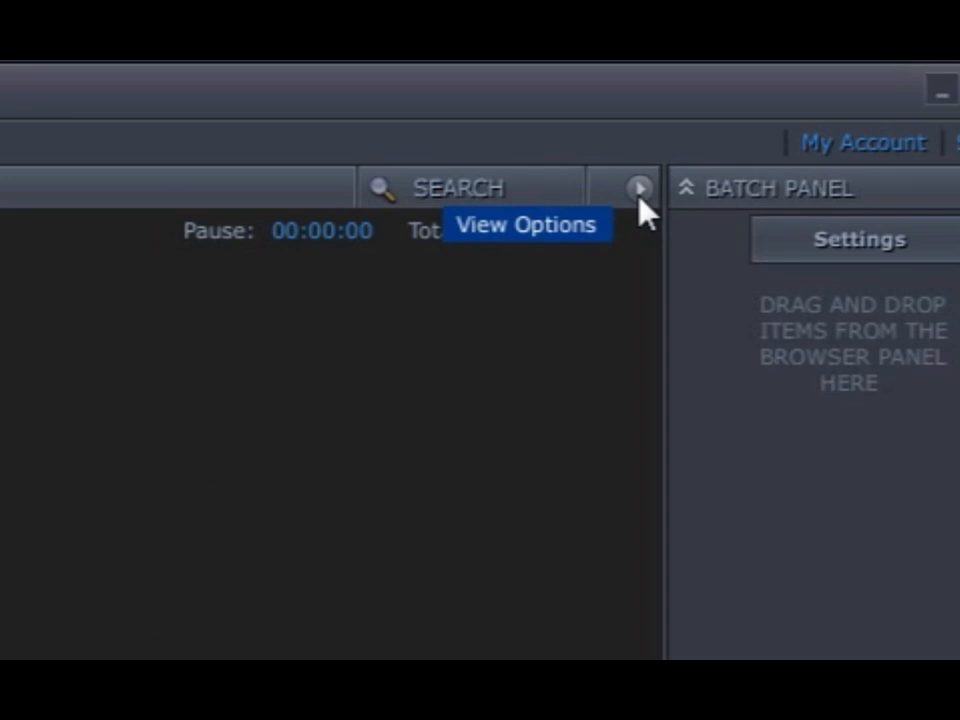
click(640, 196)
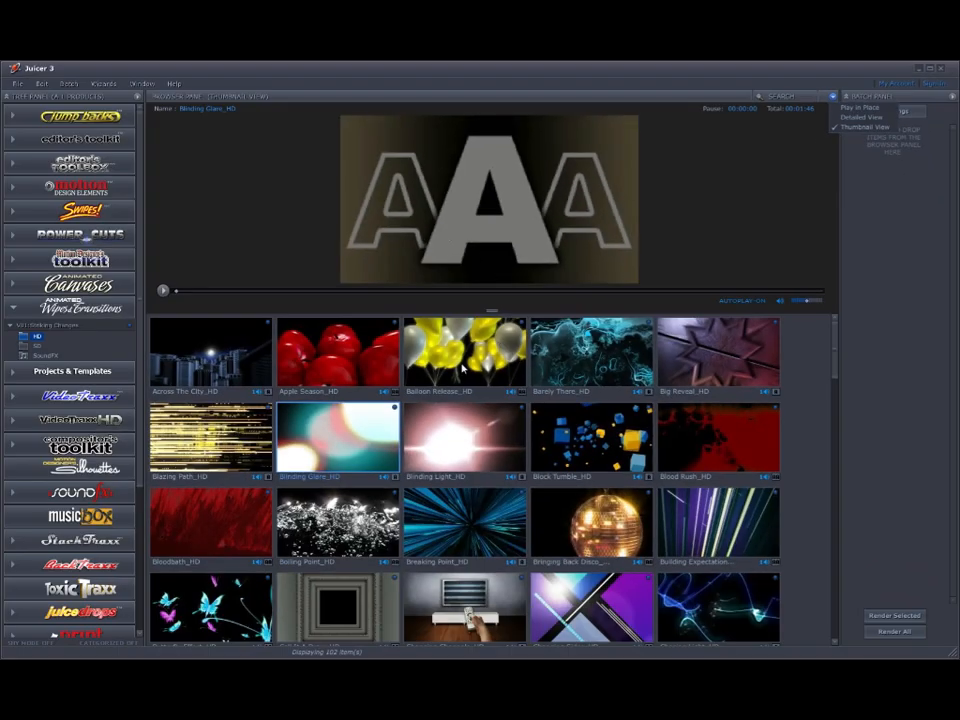
click(463, 370)
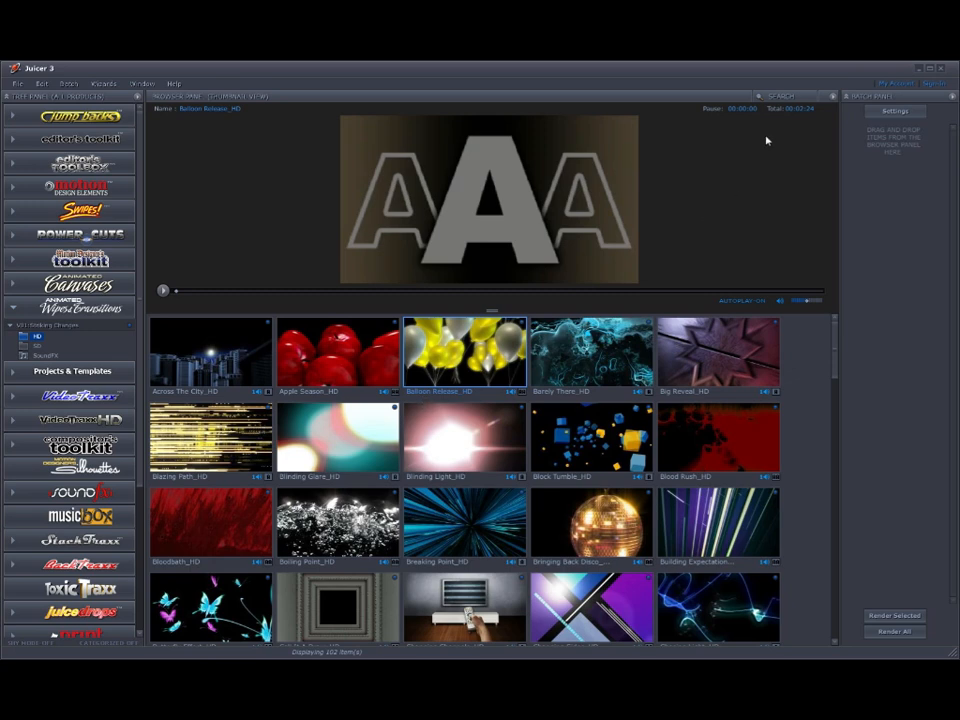
Change the clip browser to Play in Place view and play Changing Channels_HD there
click(831, 98)
click(840, 108)
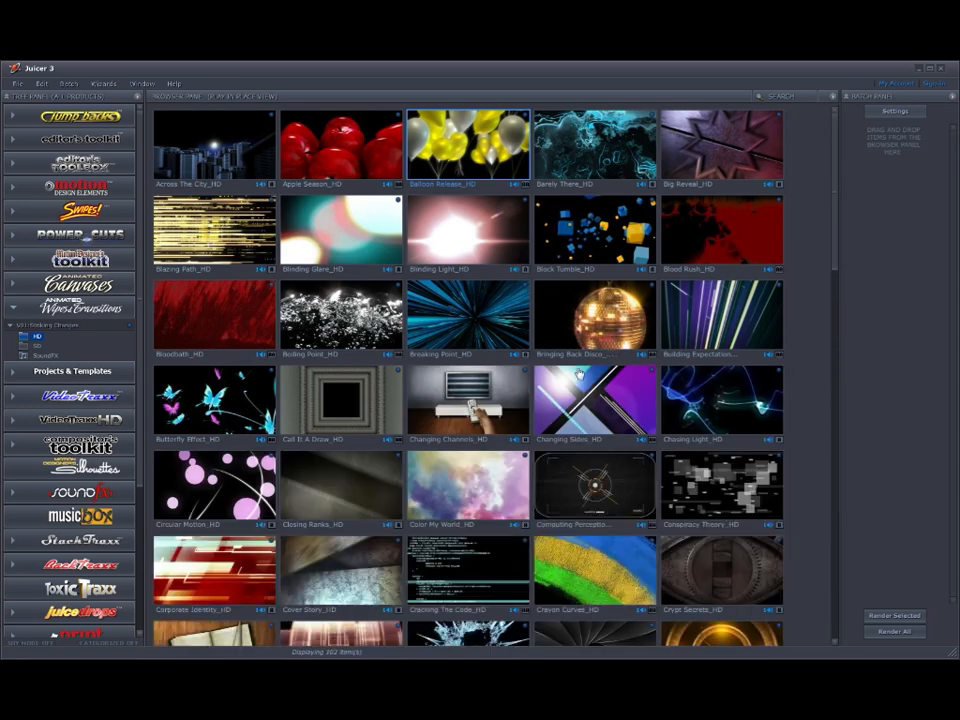
click(505, 406)
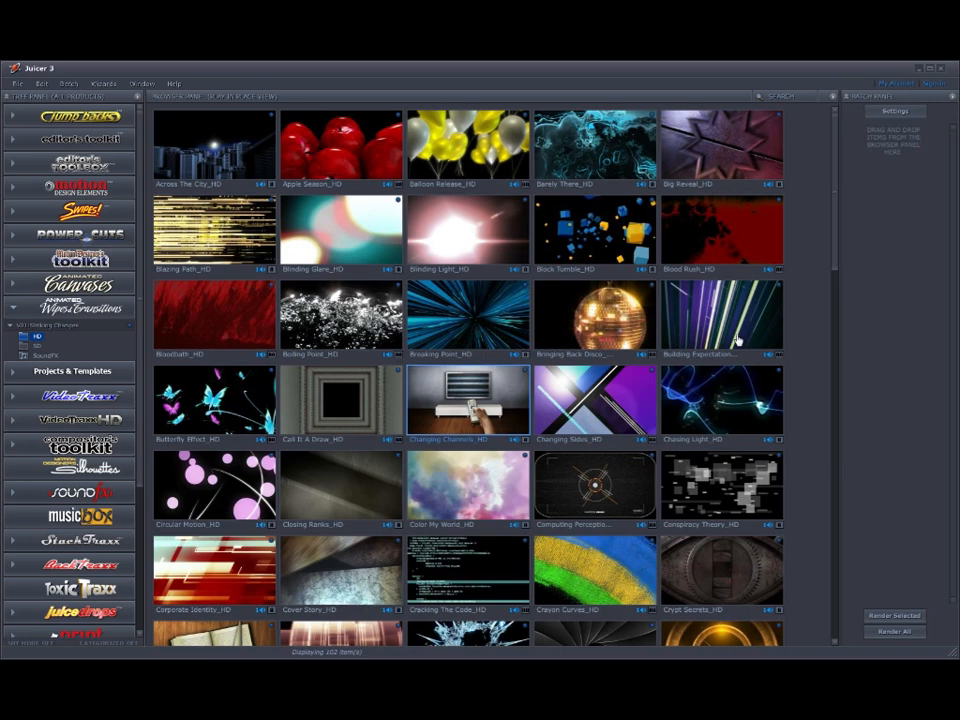
Change the clip browser to Detailed View and preview Blazing Path_HD and Butterfly Effect_HD from the list
click(832, 96)
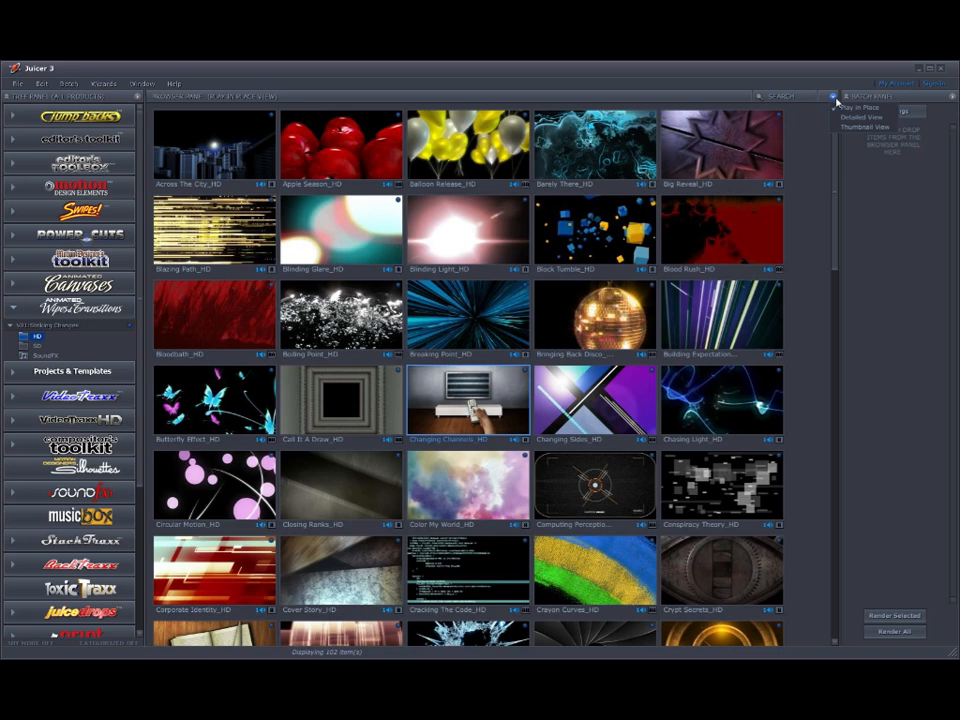
click(840, 118)
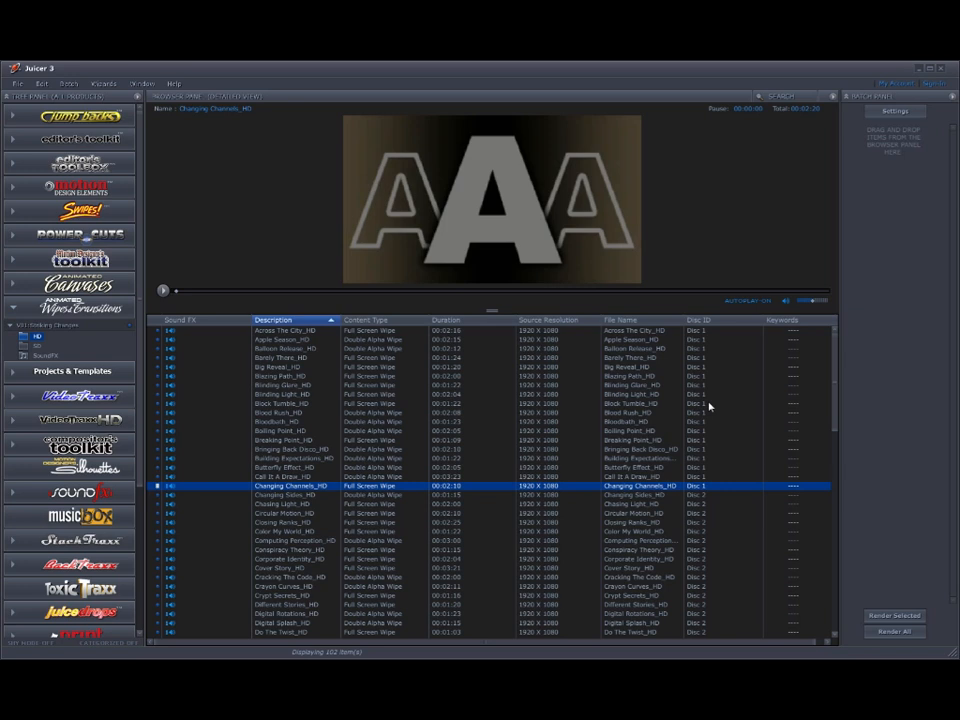
click(283, 376)
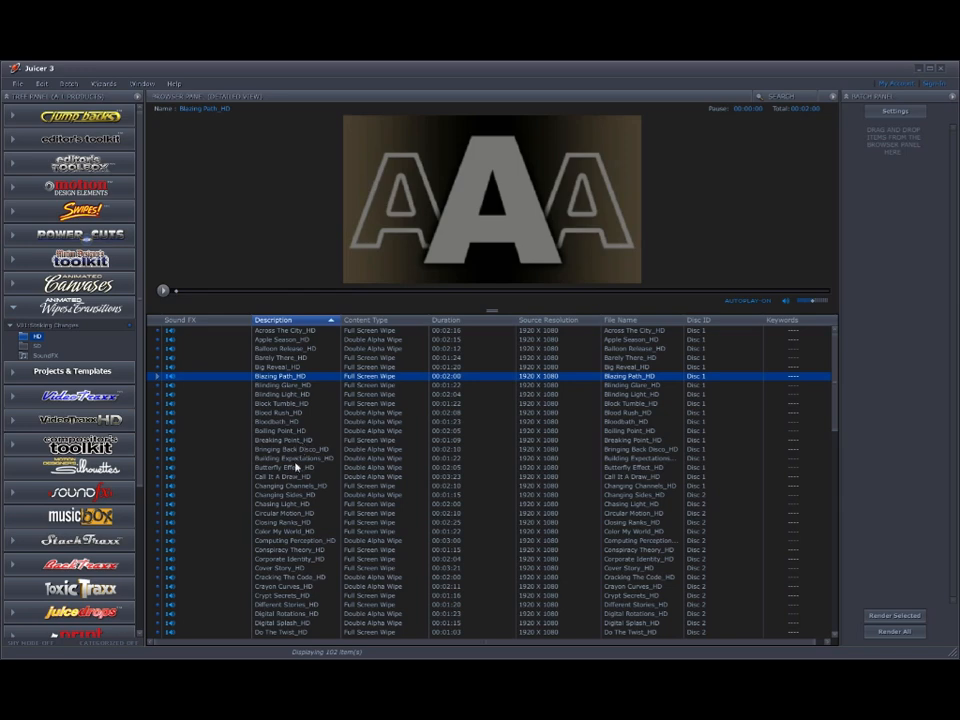
click(295, 468)
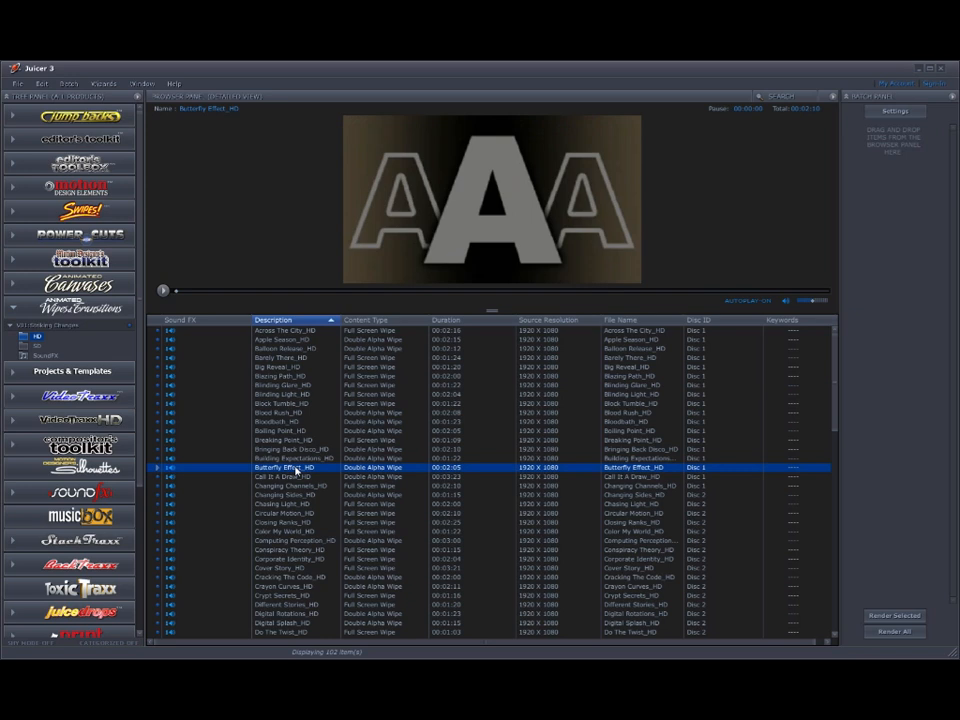
Return the clip browser to Thumbnail View and add Blinding Glare_HD to the batch
click(833, 96)
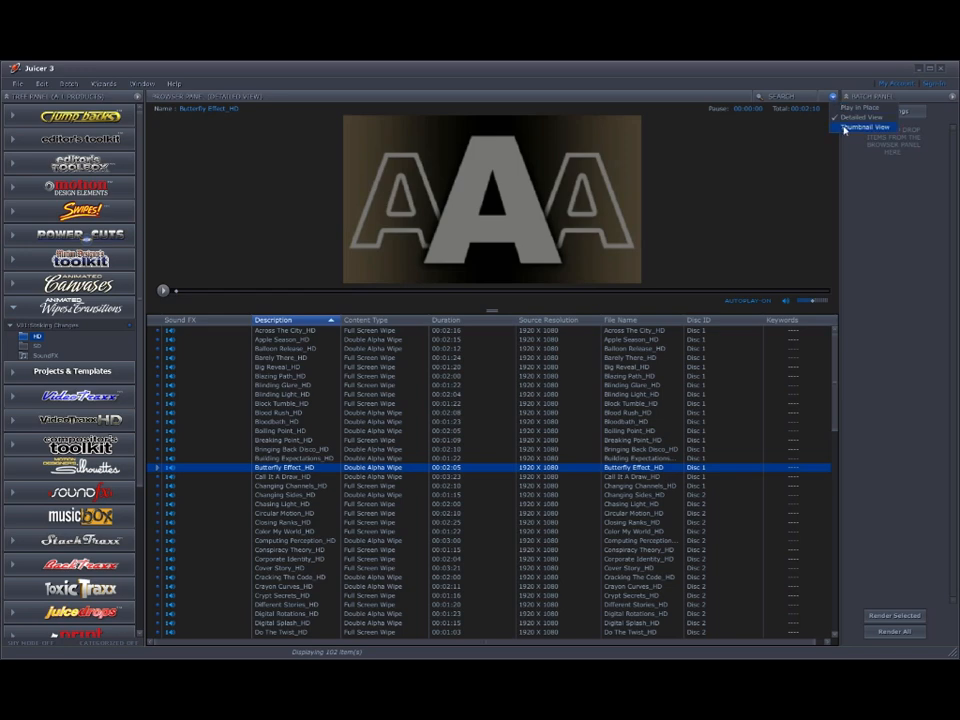
click(850, 127)
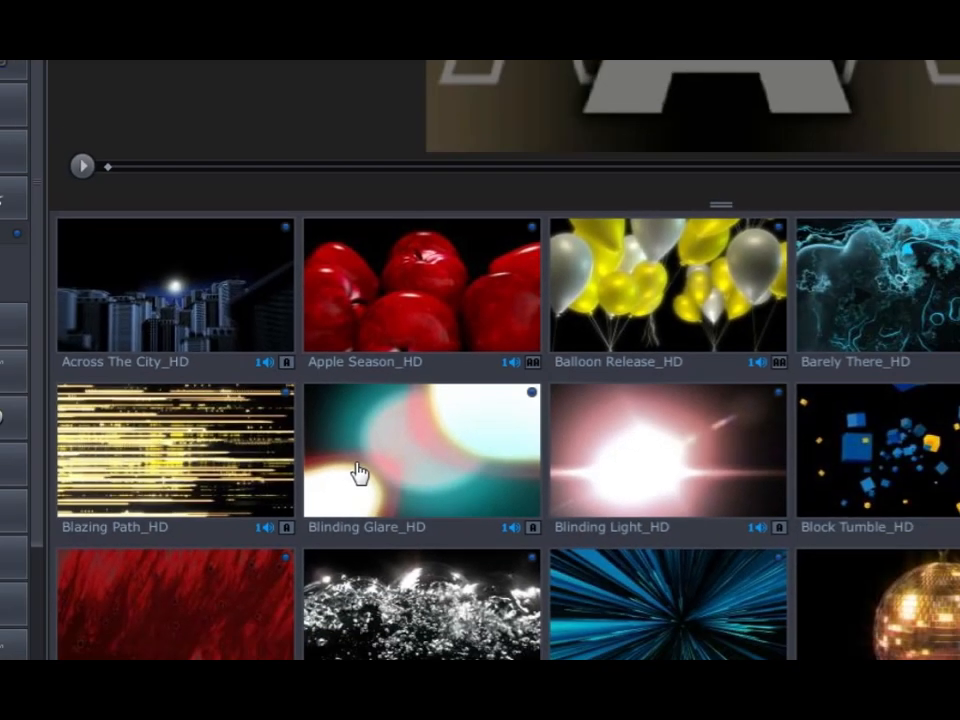
drag(498, 433, 895, 170)
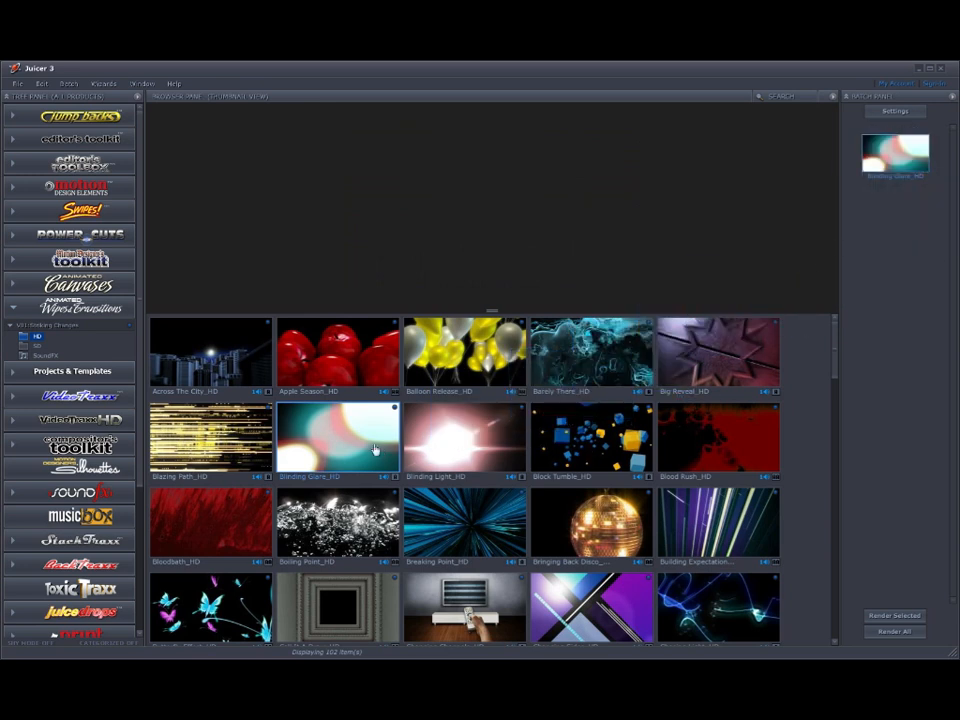
Look over Blinding Glare_HD in the Swipes Wizard and in its batch settings, cancelling out of both
right_click(372, 411)
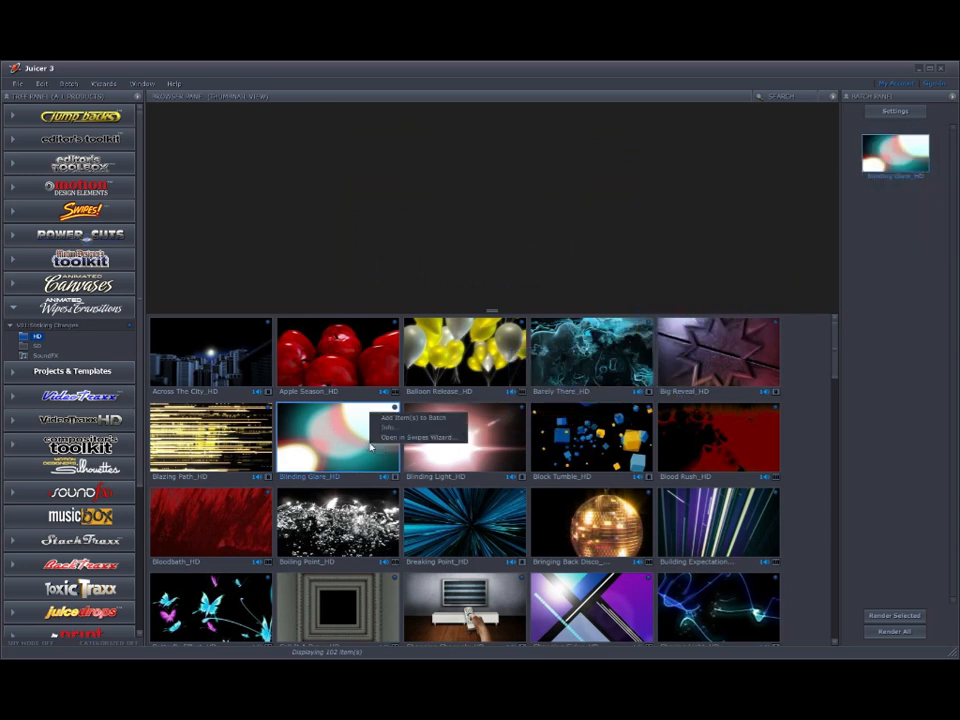
click(388, 438)
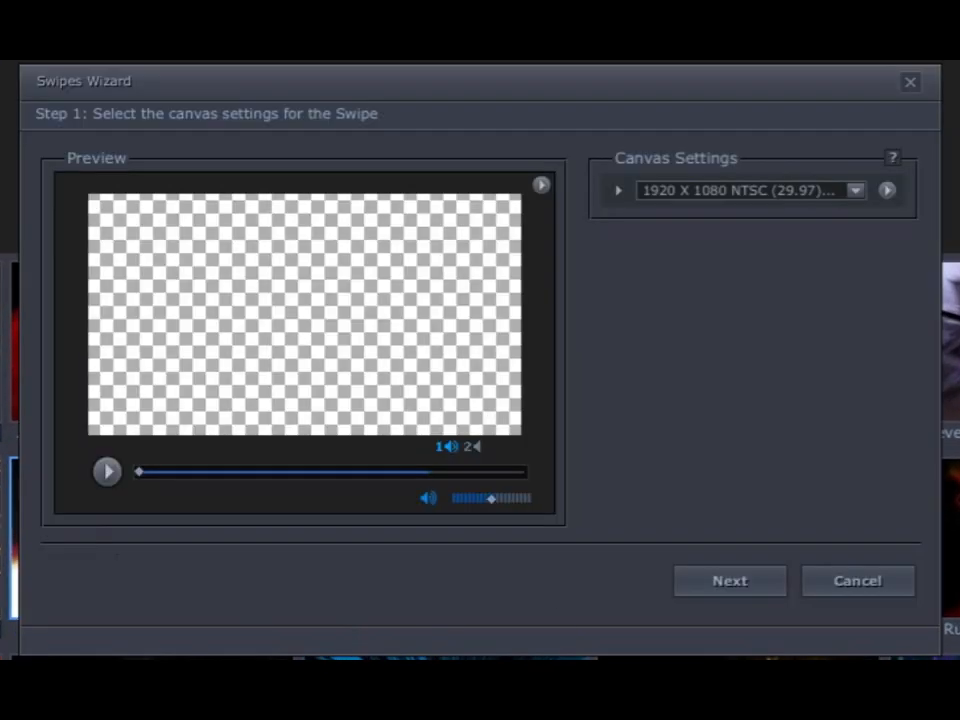
click(879, 592)
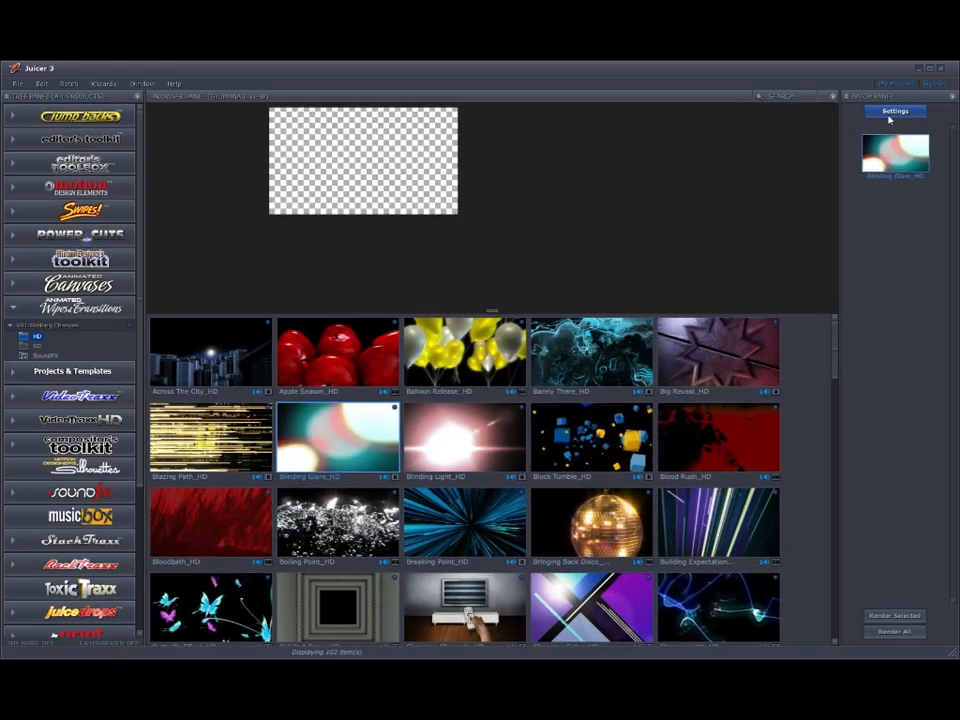
click(888, 114)
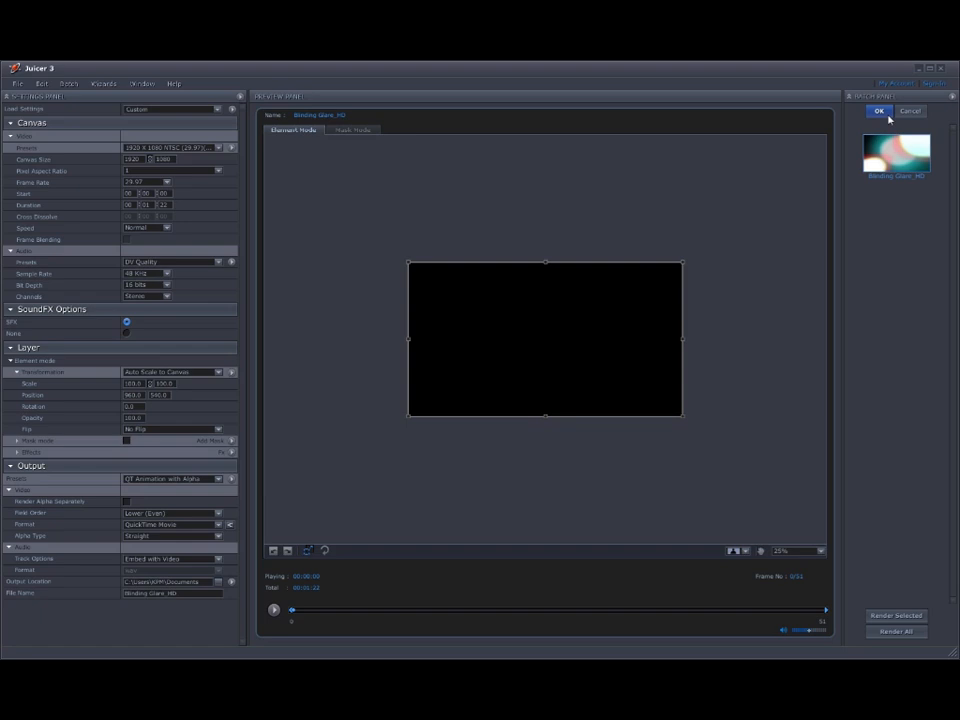
click(910, 111)
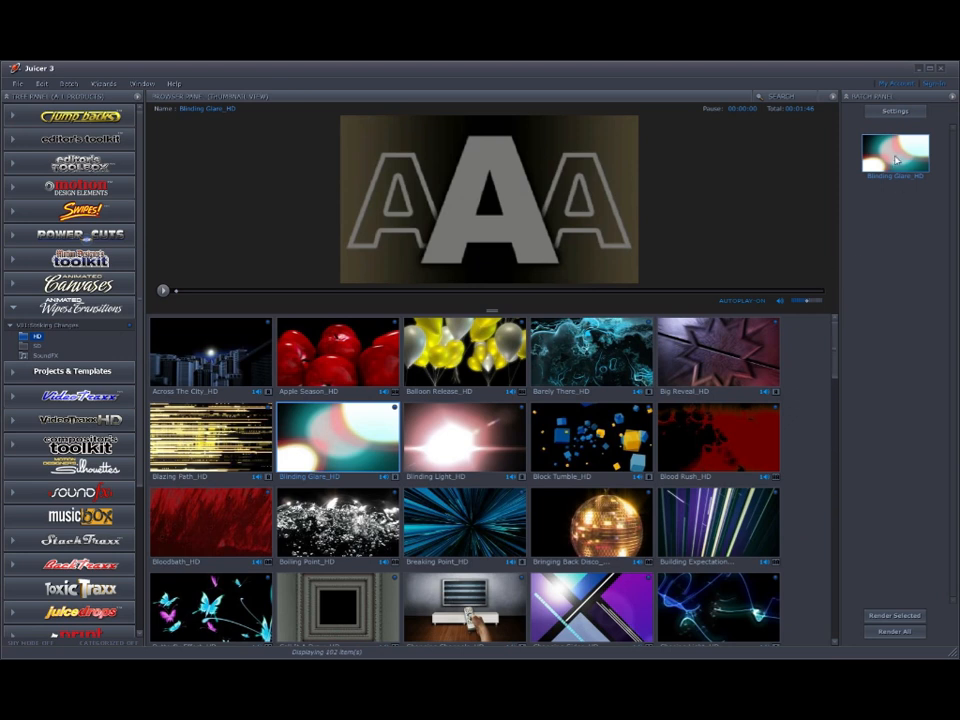
Remove Blinding Glare_HD from the batch and open the clip from the browser in the Swipes Wizard
right_click(894, 153)
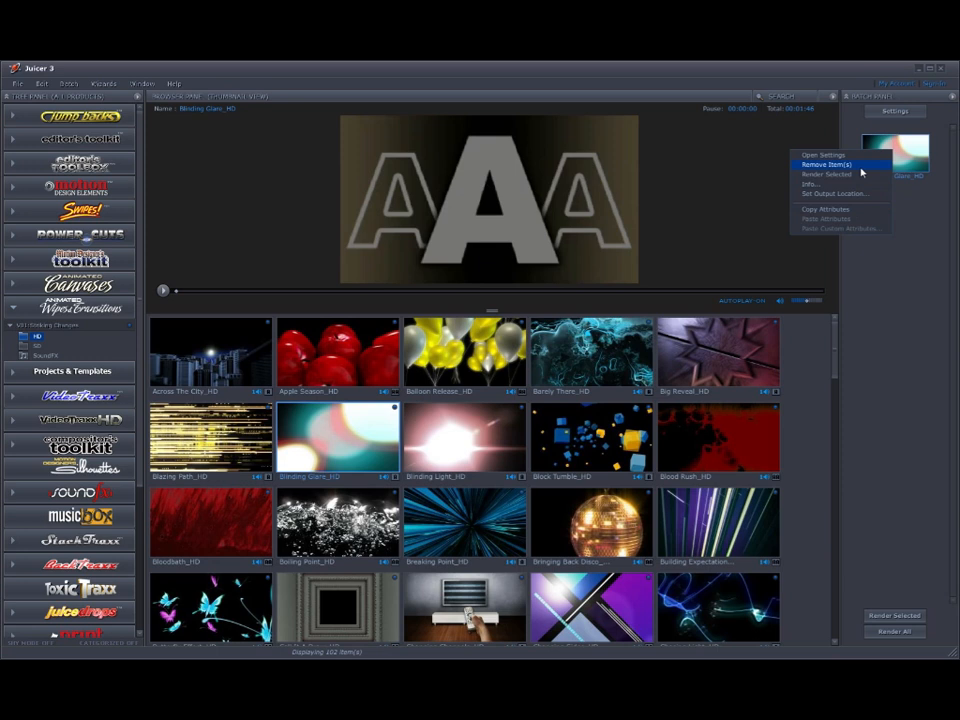
click(826, 164)
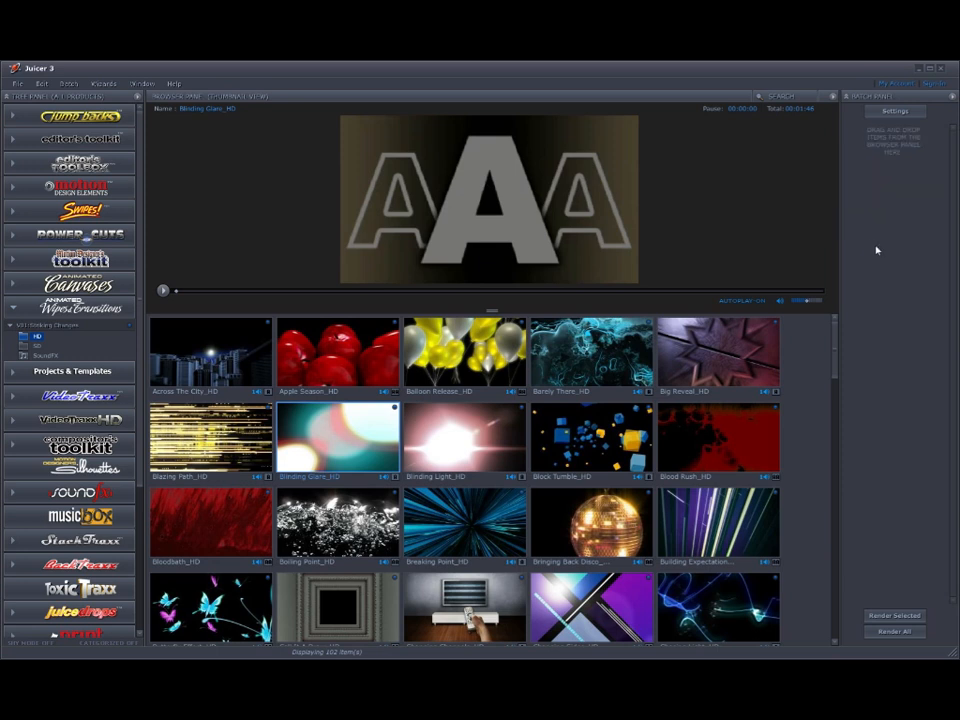
right_click(340, 434)
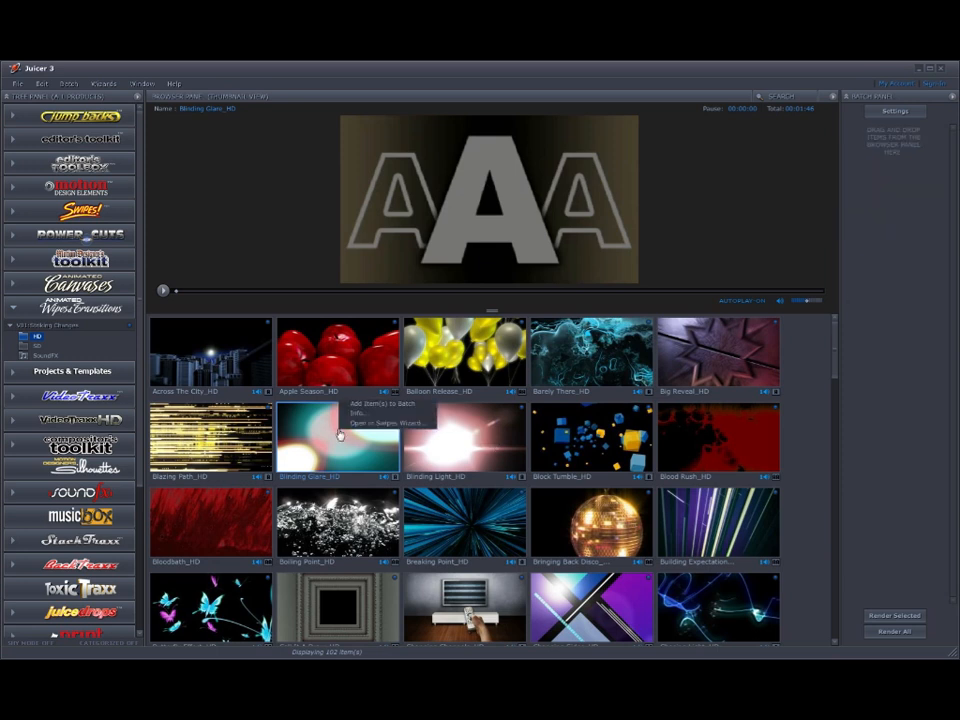
click(358, 424)
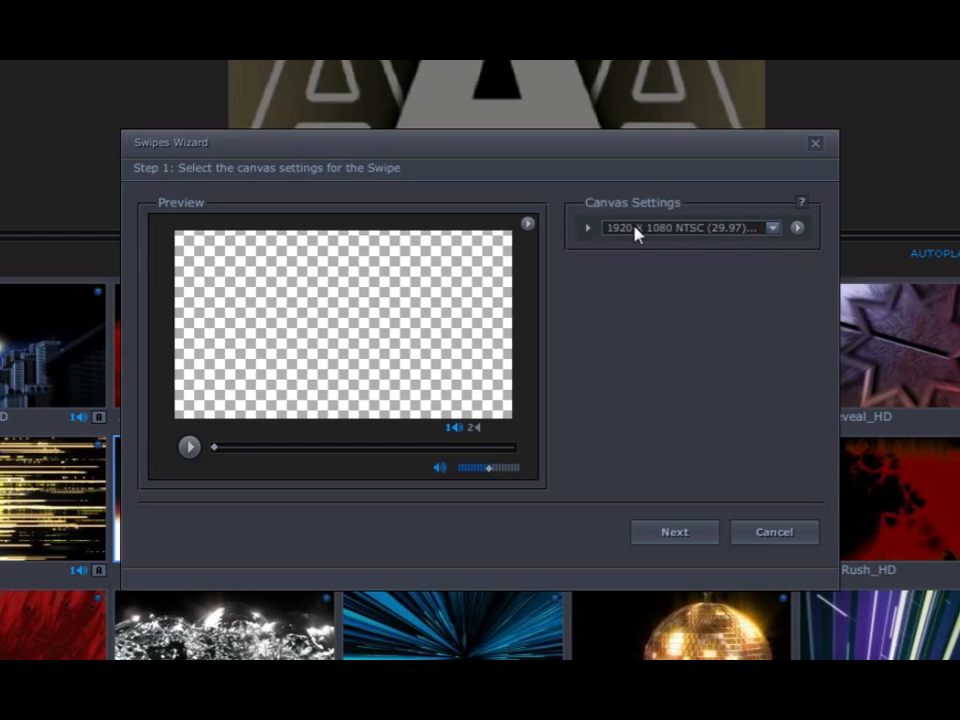
Define a custom canvas of 1280 x 720 with a frame rate of 23.976 for the swipe
click(588, 229)
click(772, 228)
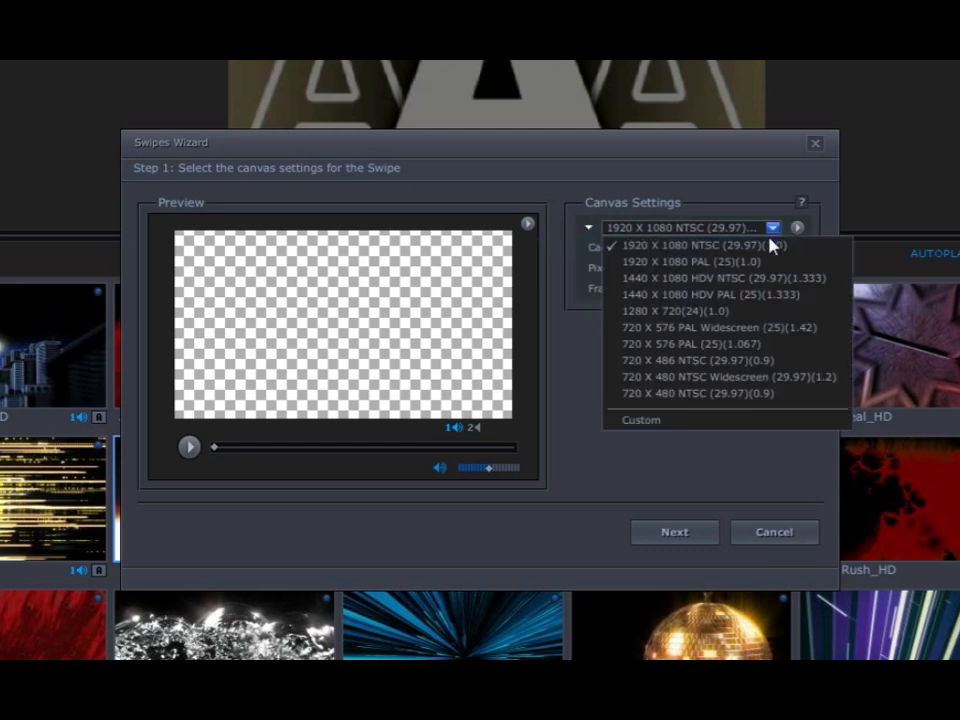
click(698, 422)
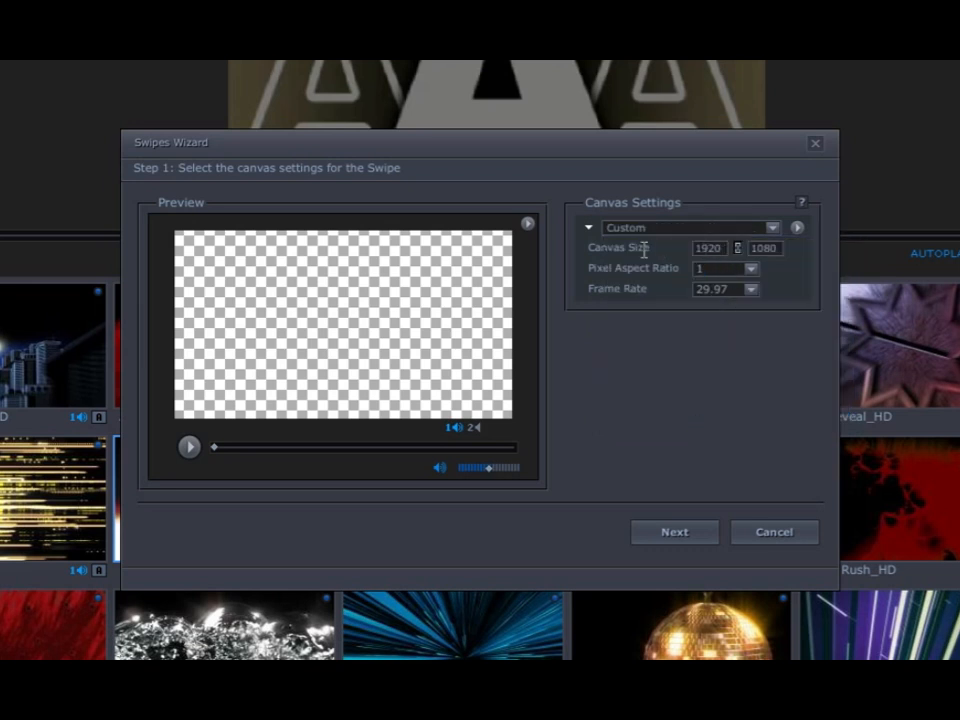
double_click(708, 248)
text(1280)
click(739, 247)
double_click(766, 248)
text(720)
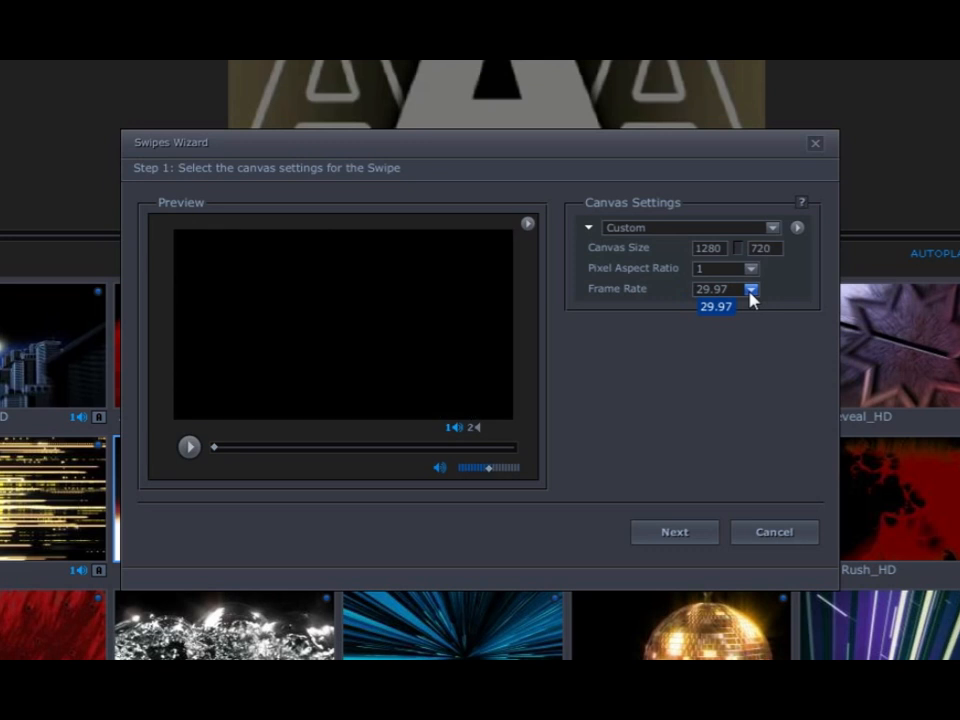
click(751, 290)
click(730, 307)
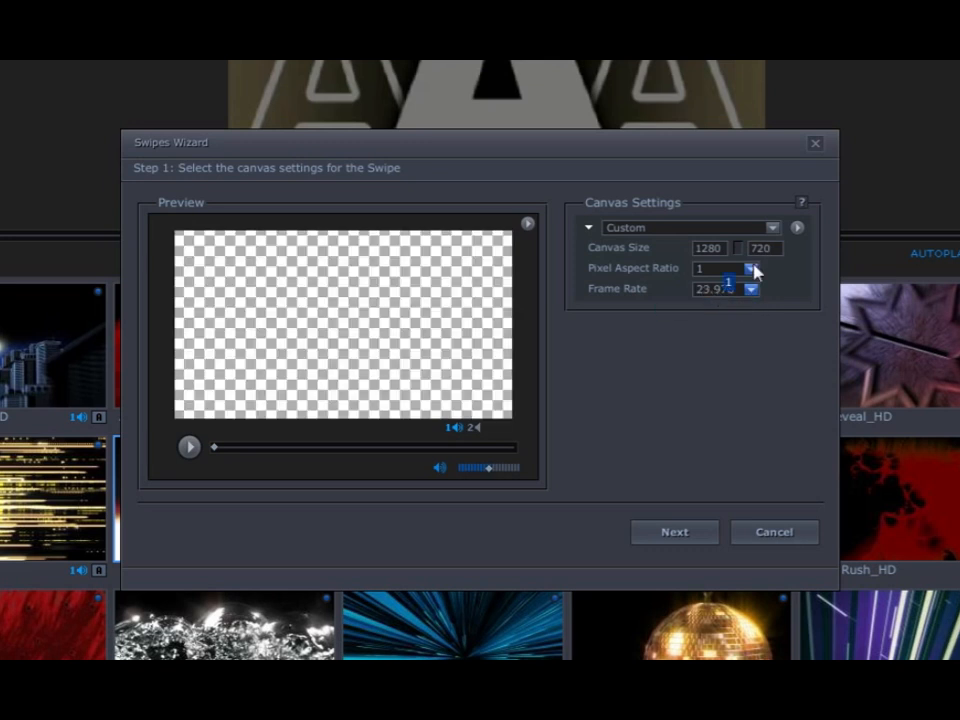
Save the canvas settings as a preset named 720p 23.98 and continue to the Sound FX step of the wizard
click(798, 230)
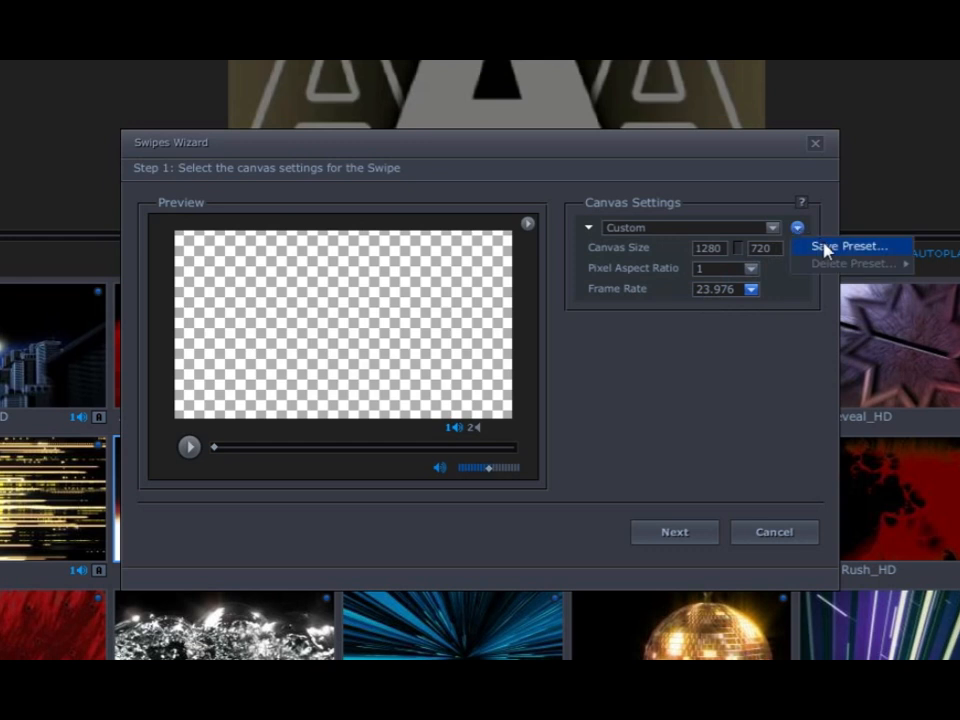
click(826, 247)
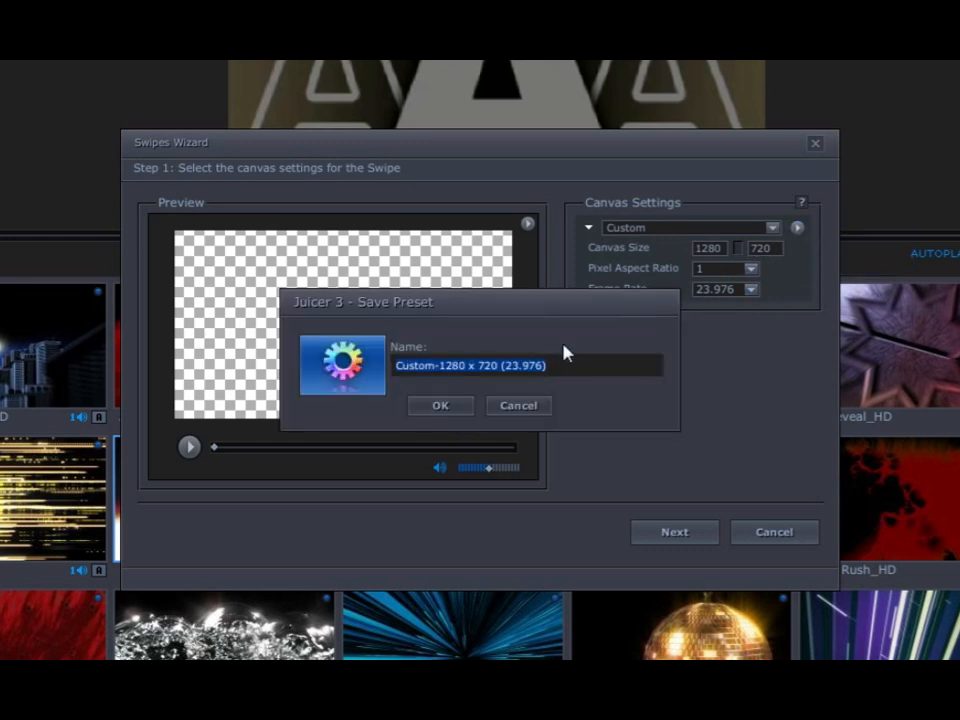
text(72)
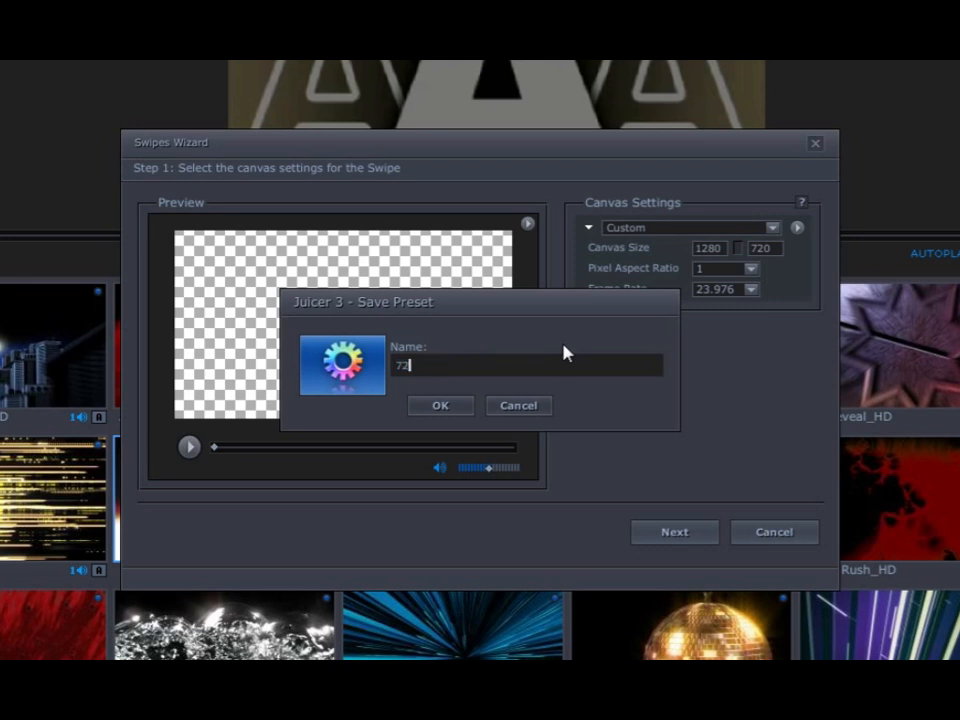
text(0p 23.98)
click(443, 407)
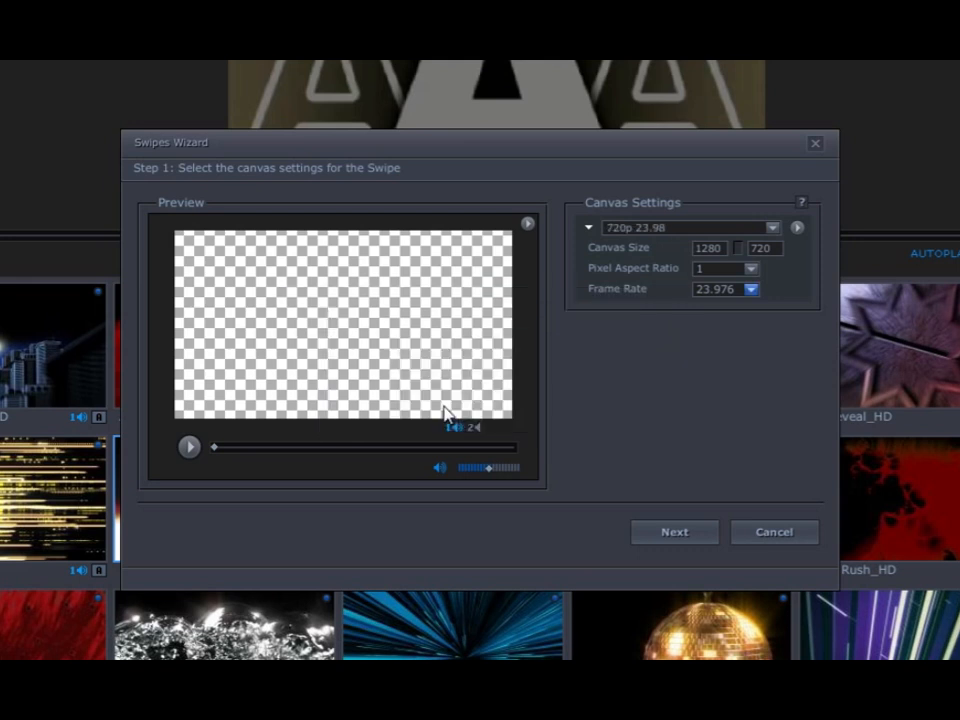
click(672, 531)
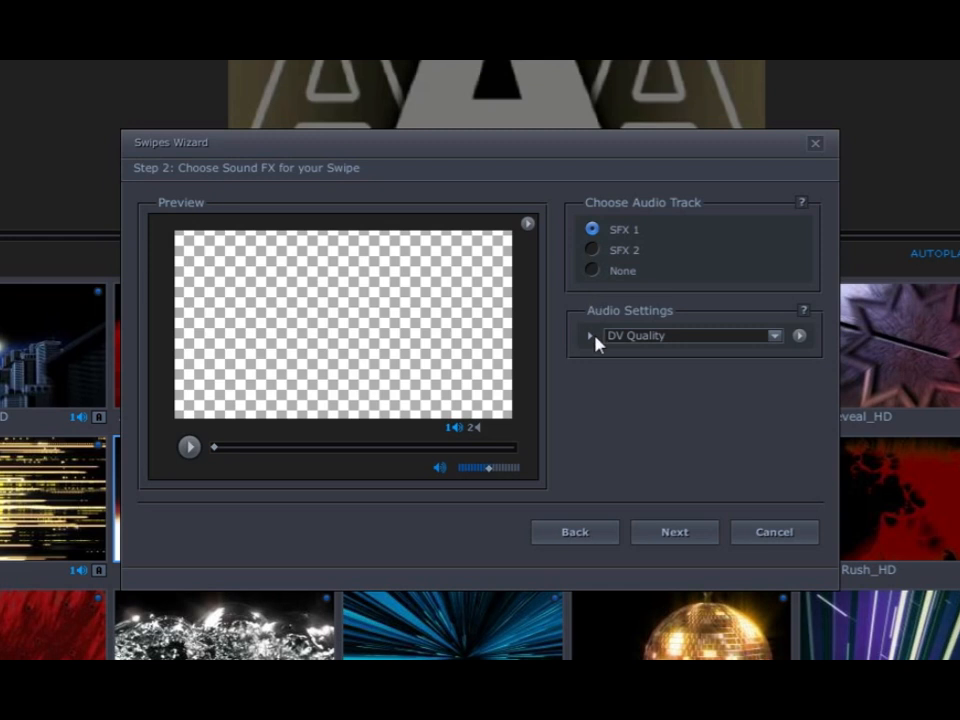
Look over the available audio quality presets and the detailed sample rate, bit depth and channel settings of DV Quality
click(770, 337)
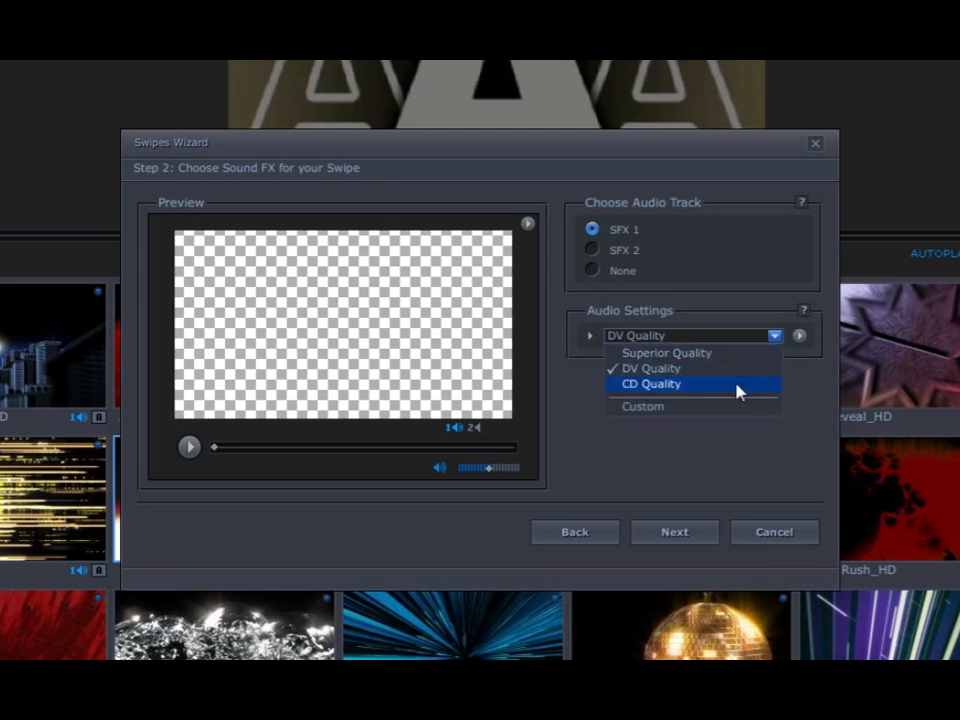
click(703, 412)
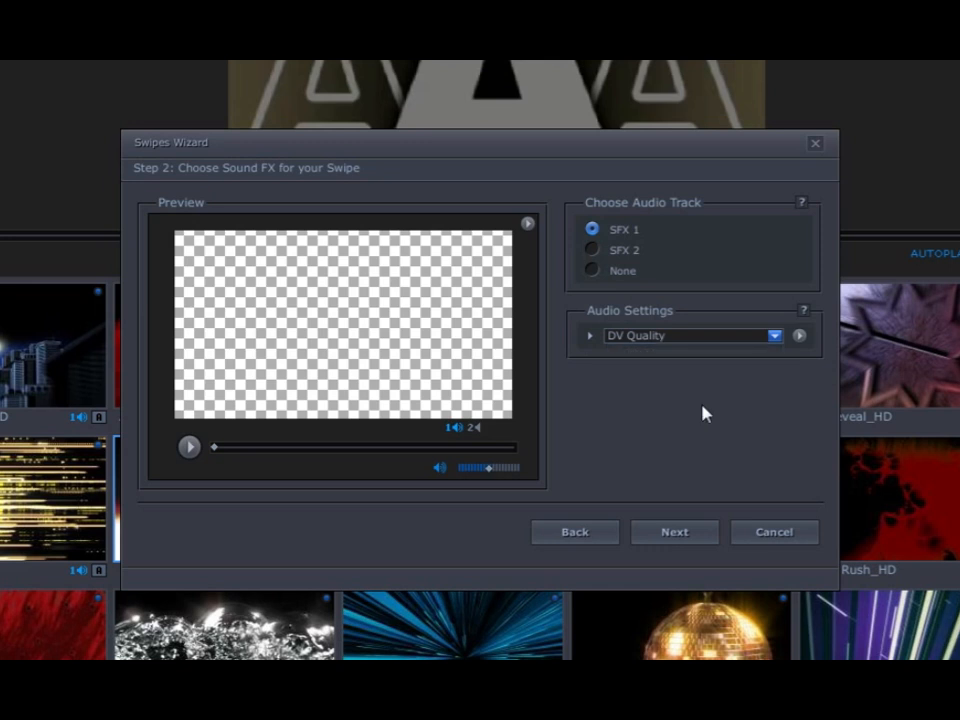
click(591, 338)
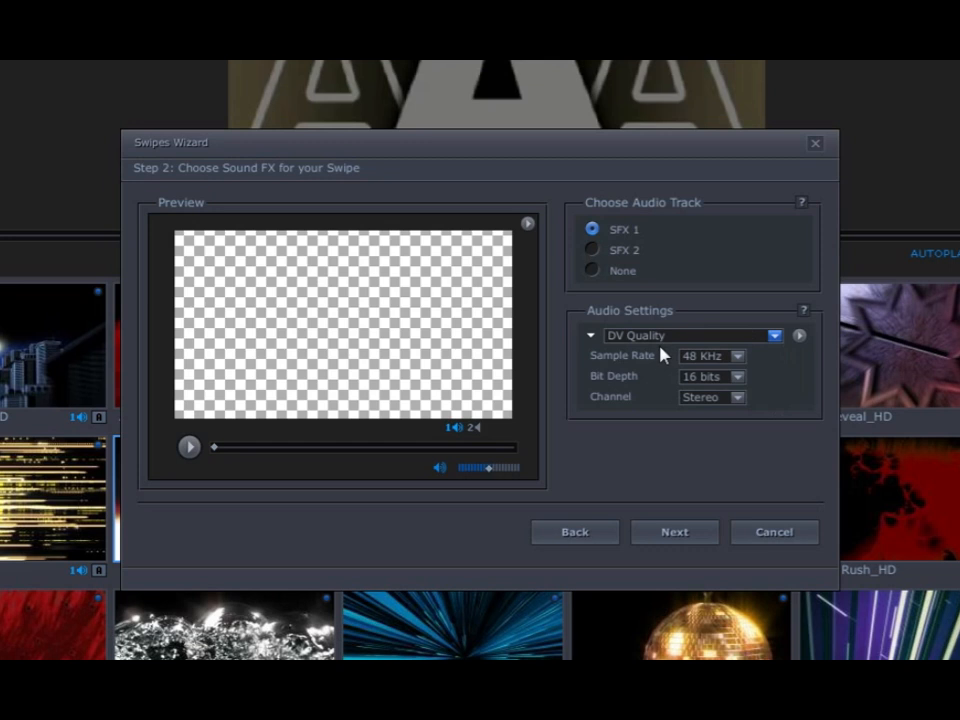
Continue to the wizard's output settings and set the video field order to None (Progressive)
click(675, 535)
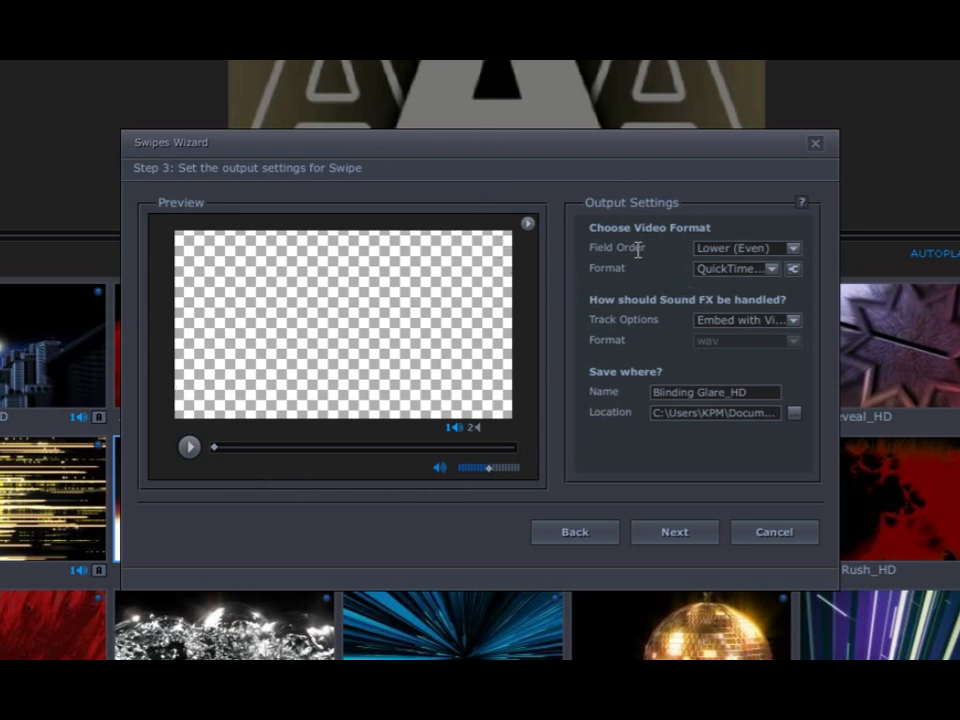
click(793, 250)
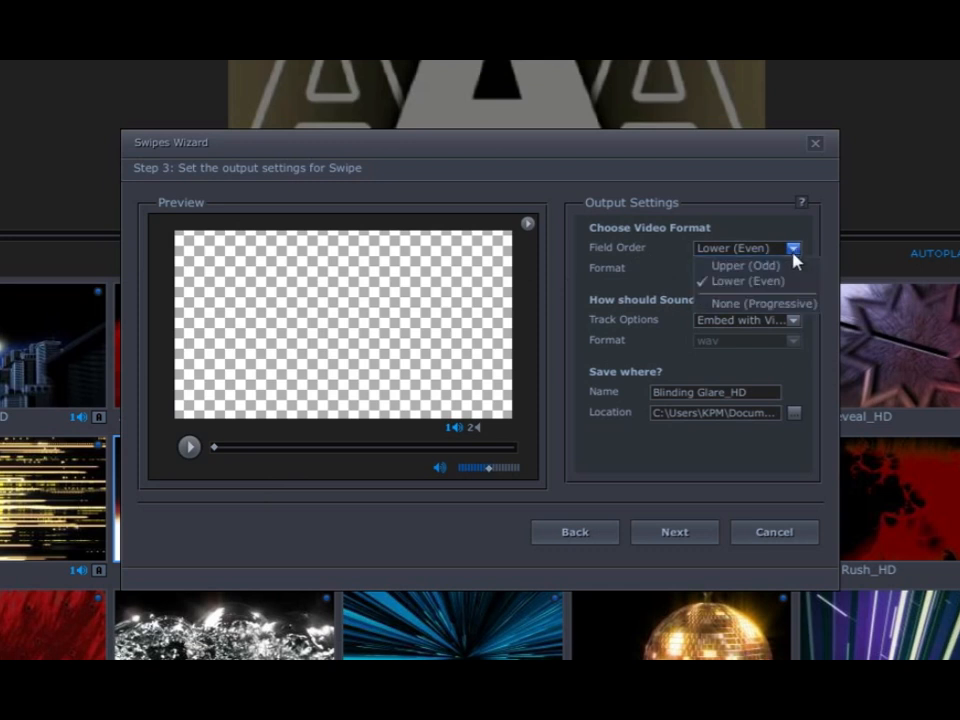
click(780, 305)
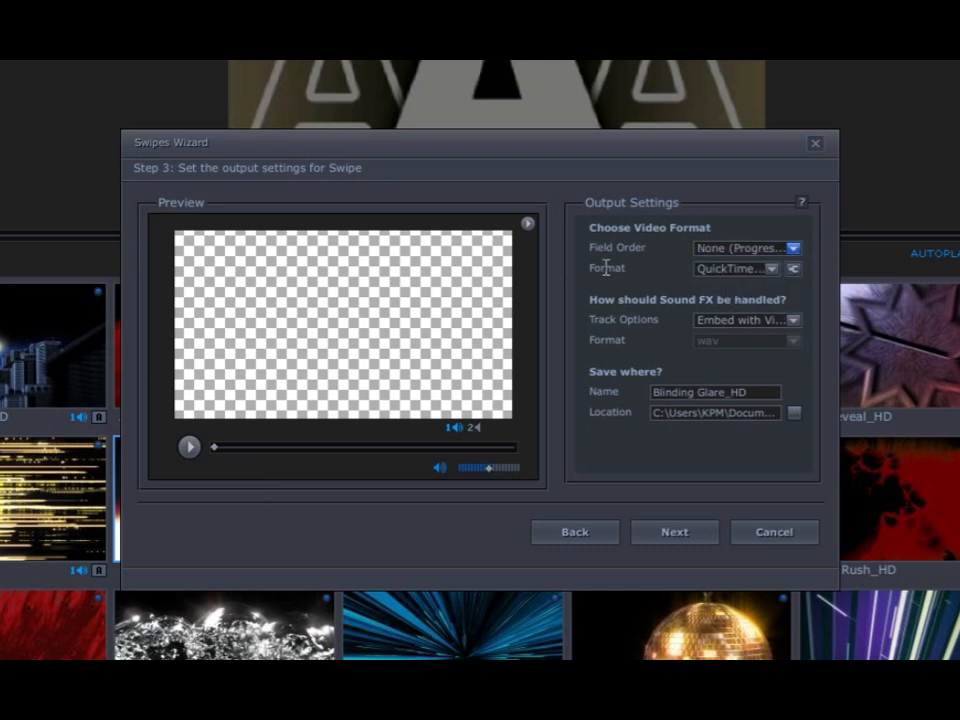
Set the QuickTime compression depth to Millions of Colors and have the Sound FX saved as a separate track
click(792, 270)
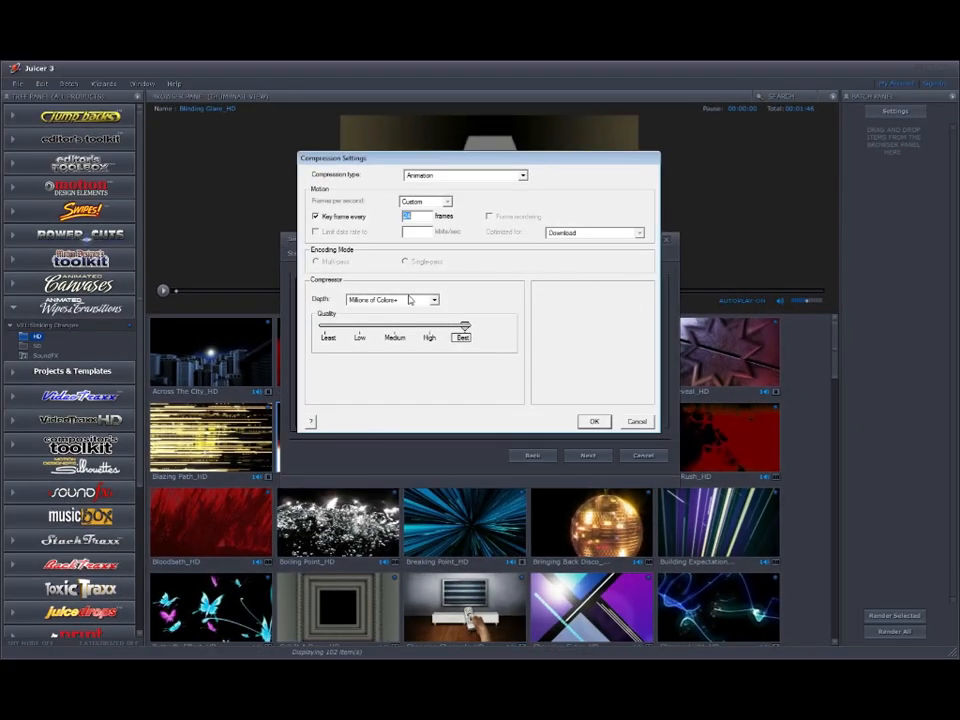
click(409, 299)
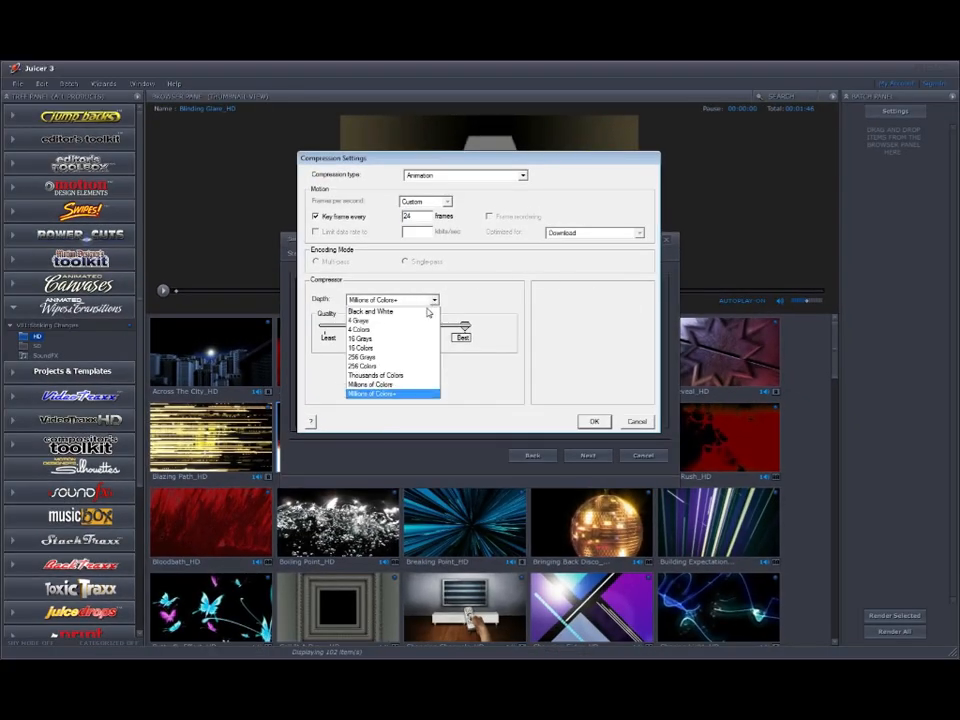
click(409, 384)
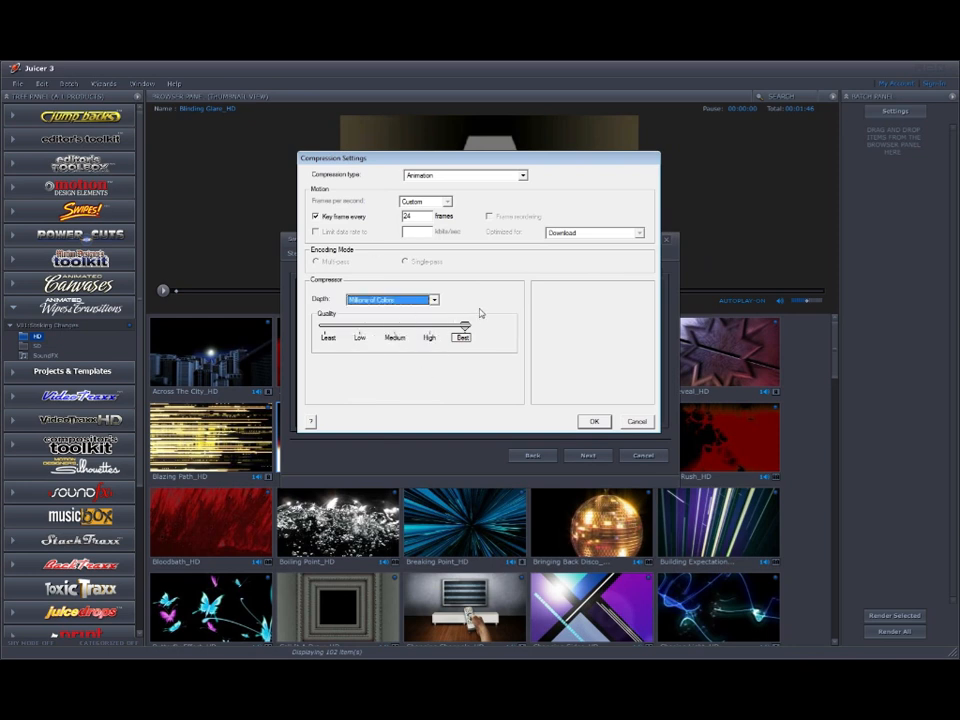
click(593, 420)
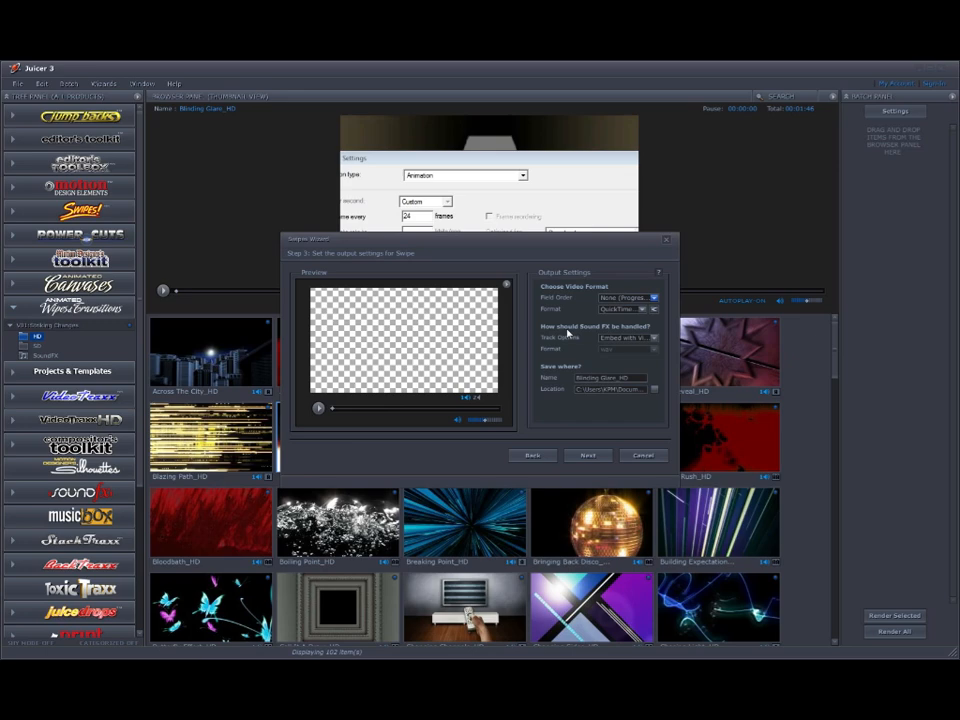
click(654, 338)
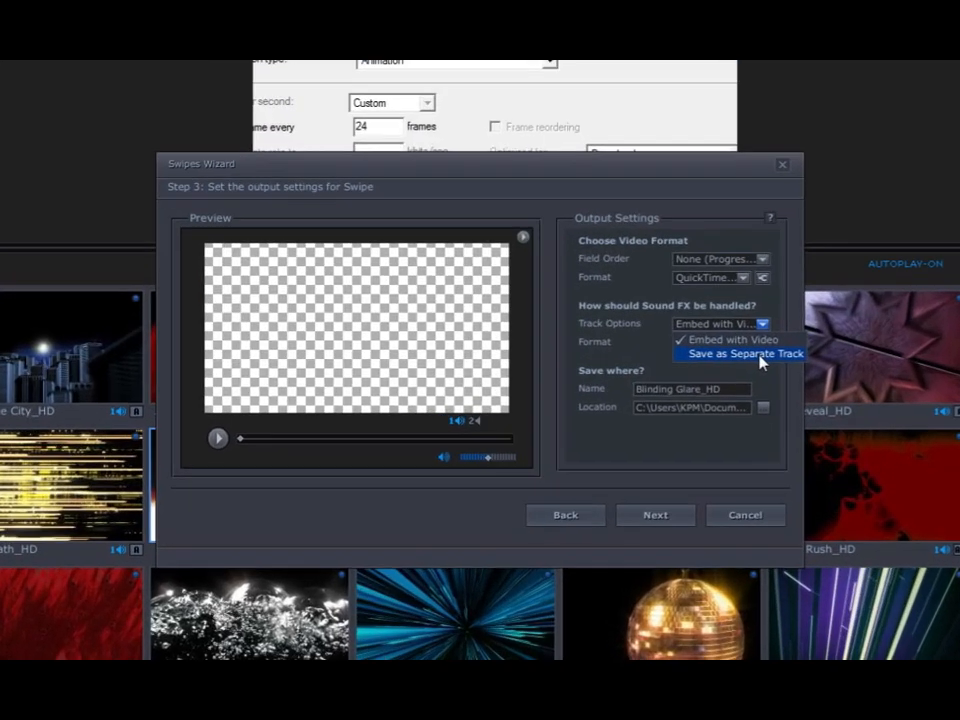
click(760, 355)
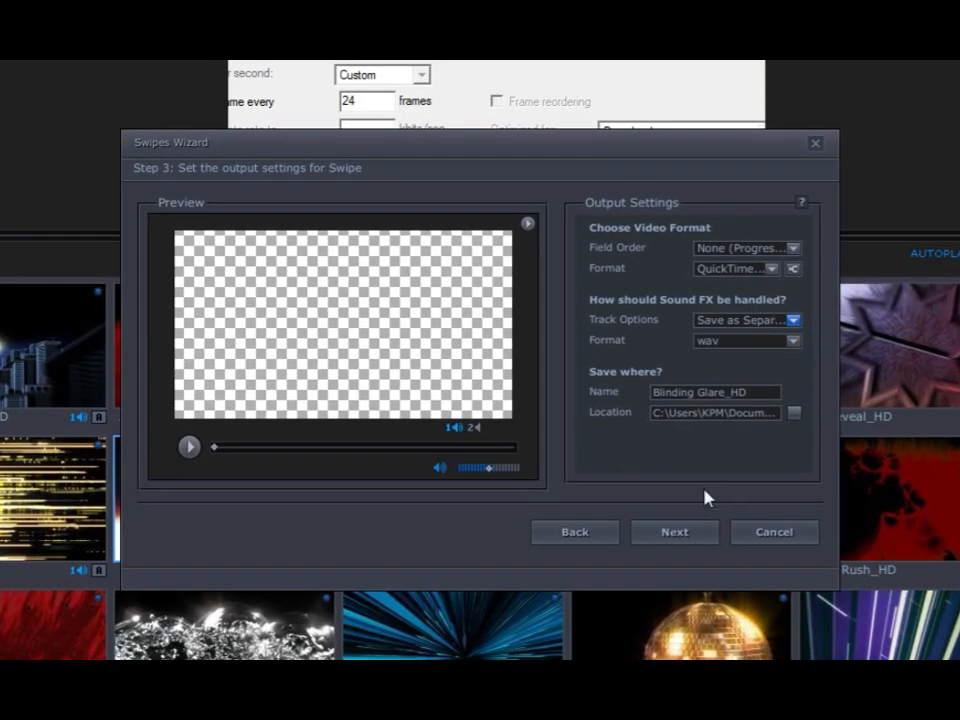
Set the output location to the Desktop and add the configured swipe to the batch list
click(793, 413)
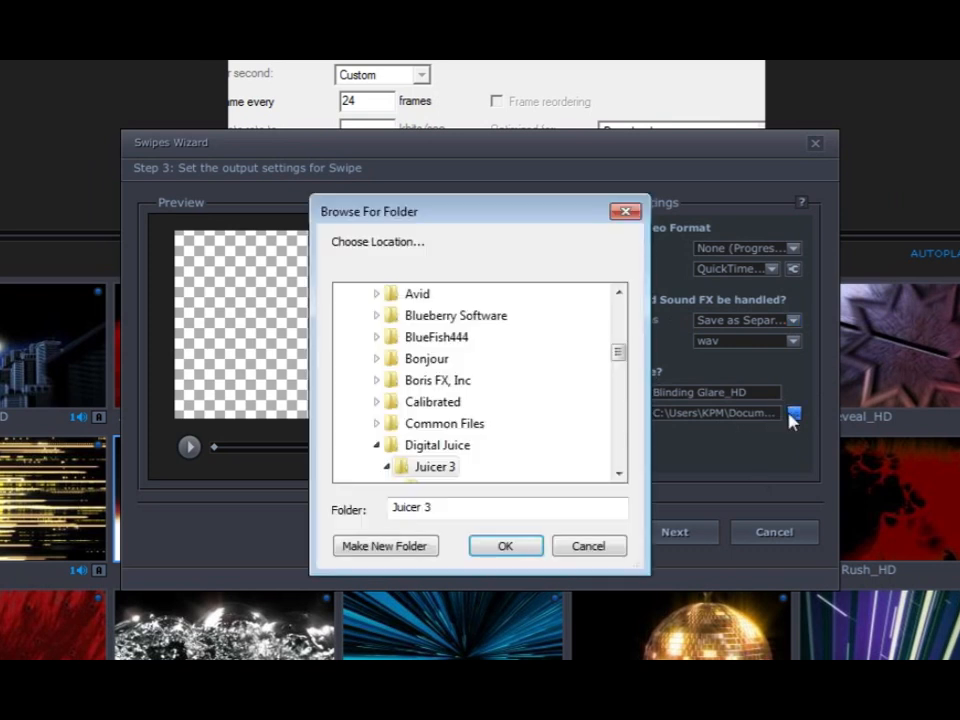
scroll(619, 349, up, 10)
click(333, 294)
click(492, 546)
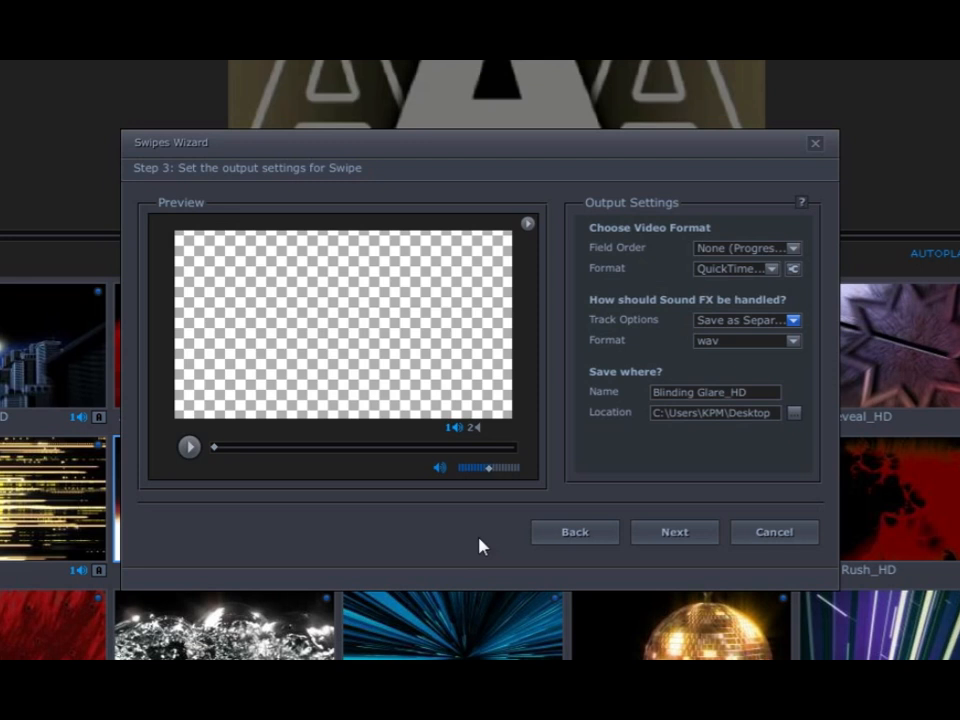
click(674, 543)
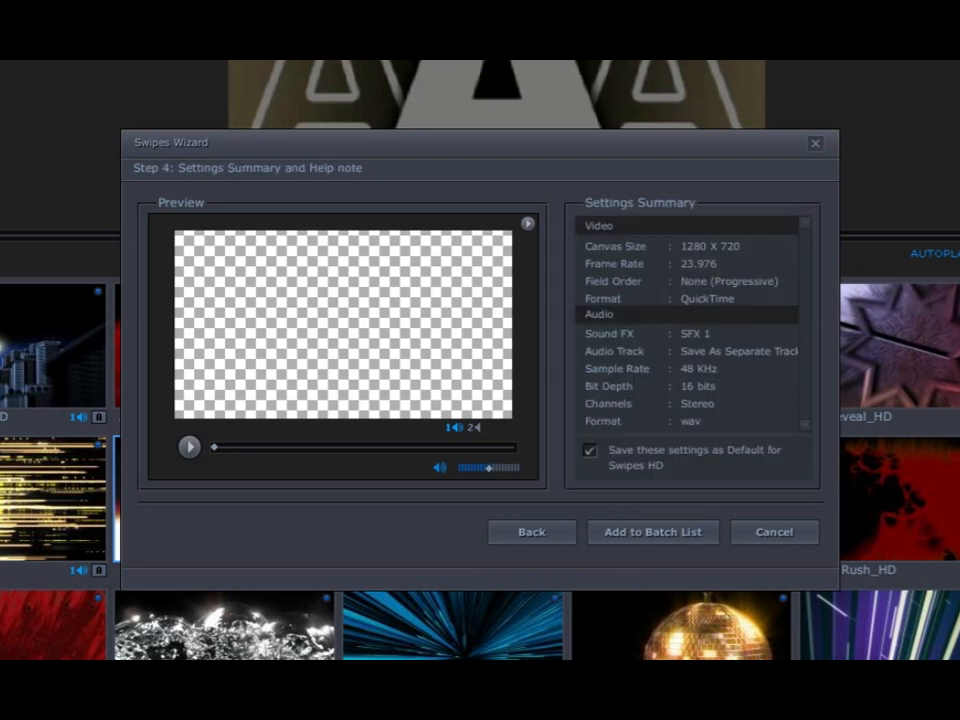
click(661, 538)
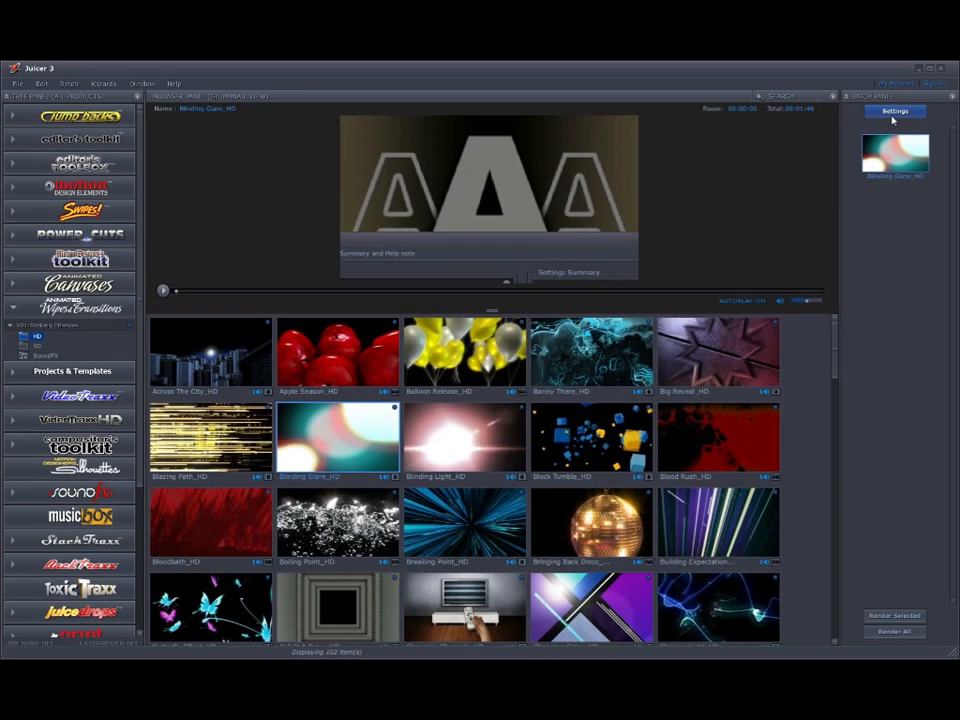
Open the batch settings for Blinding Glare_HD and set its QuickTime compression depth to Millions of Colors+
click(893, 113)
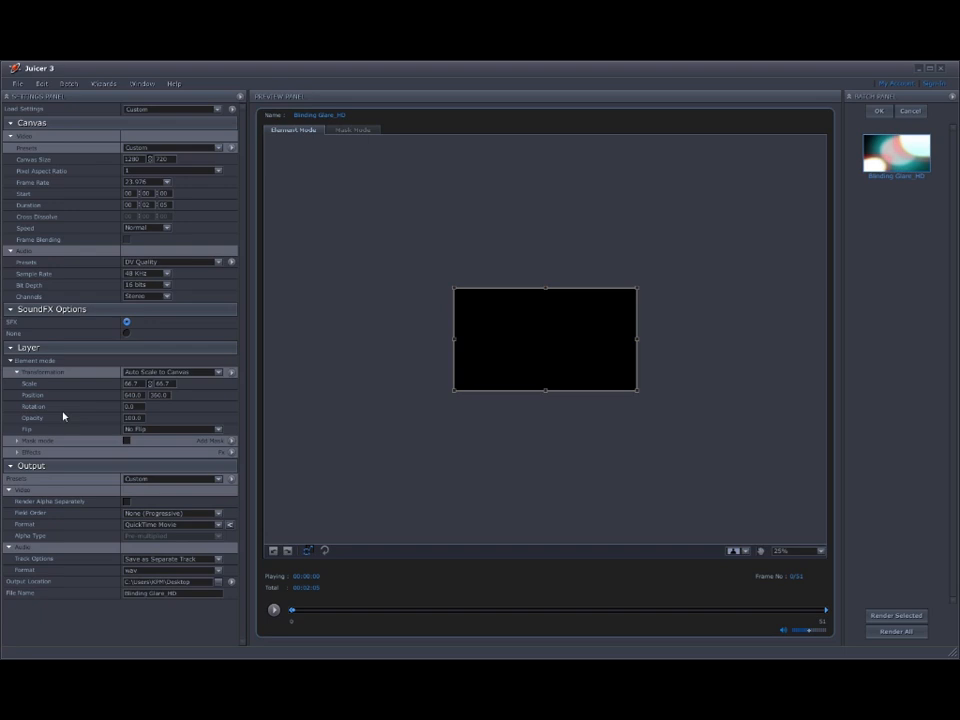
click(229, 524)
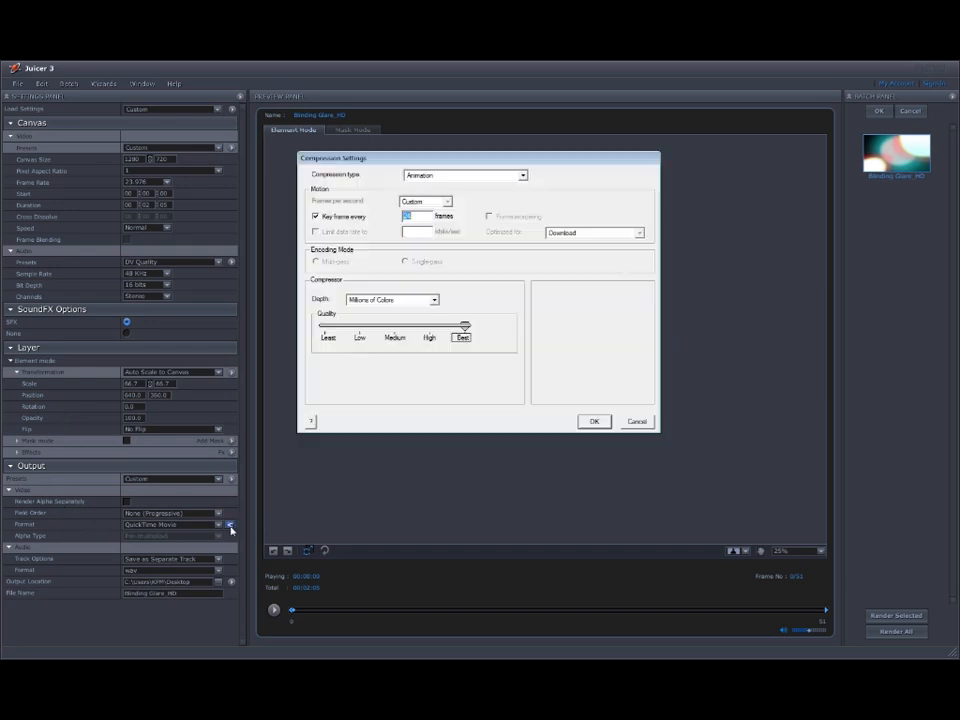
click(388, 301)
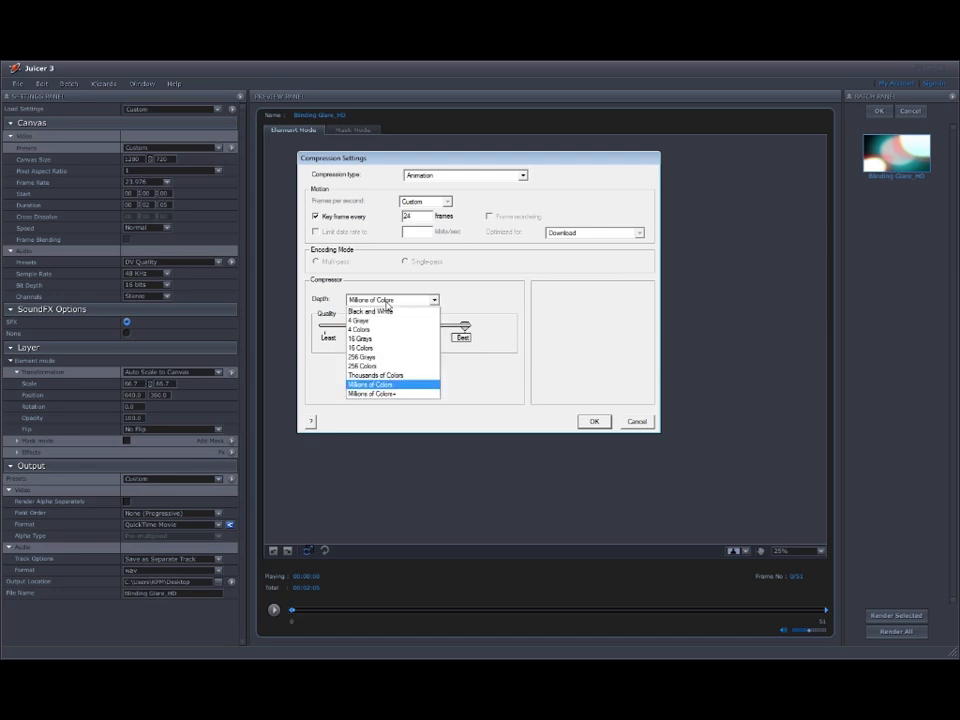
click(395, 393)
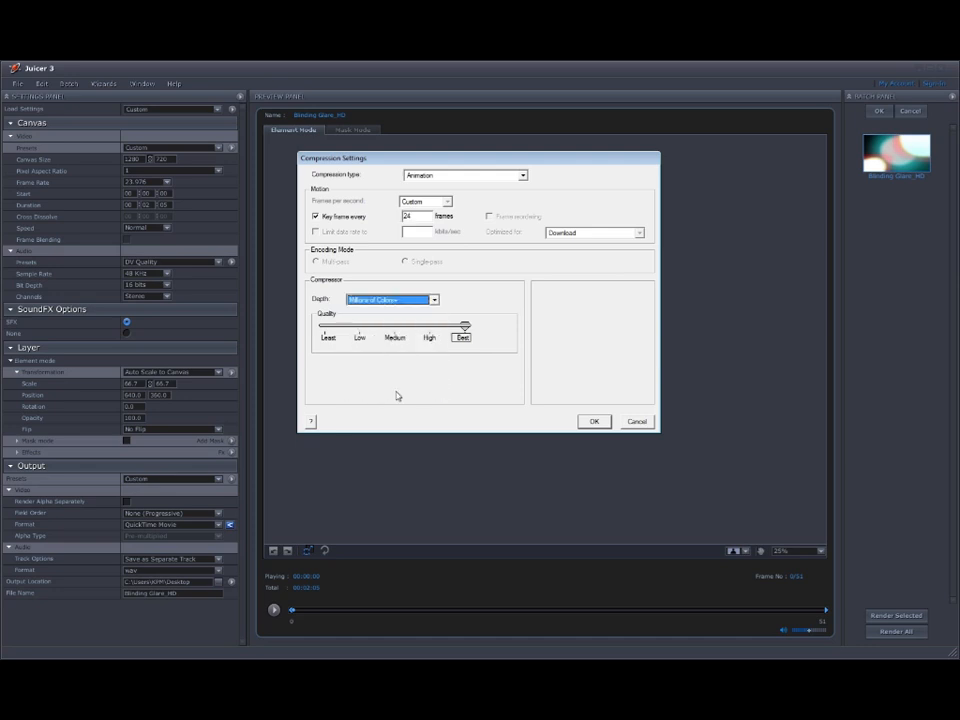
click(592, 422)
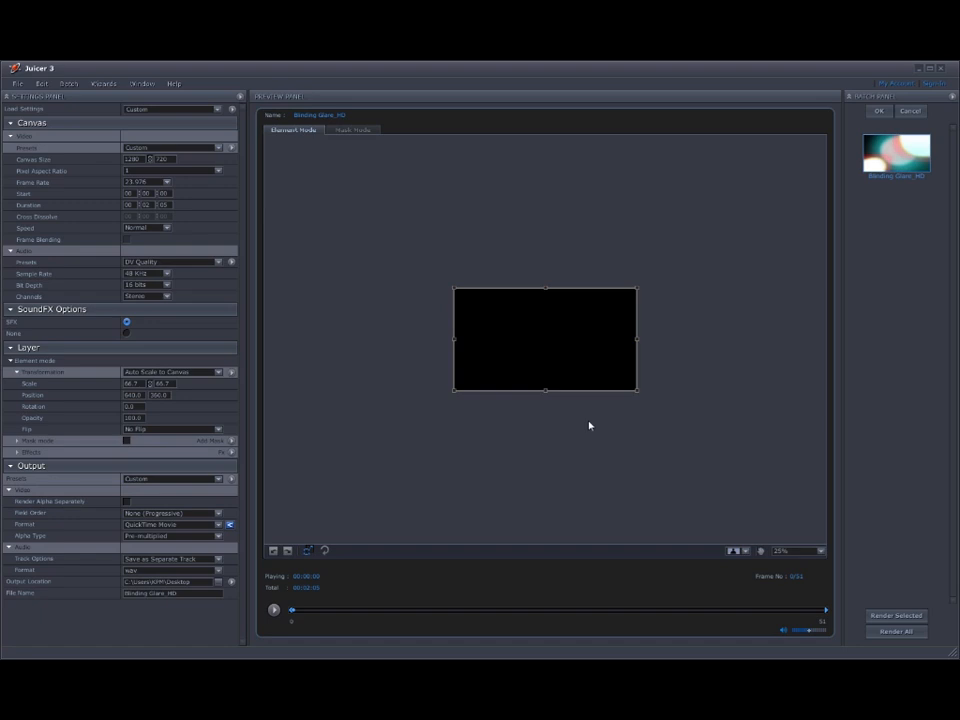
Set the QuickTime compression depth of Blinding Glare_HD to Millions of Colors and enable Render Alpha Separately
click(229, 524)
click(392, 299)
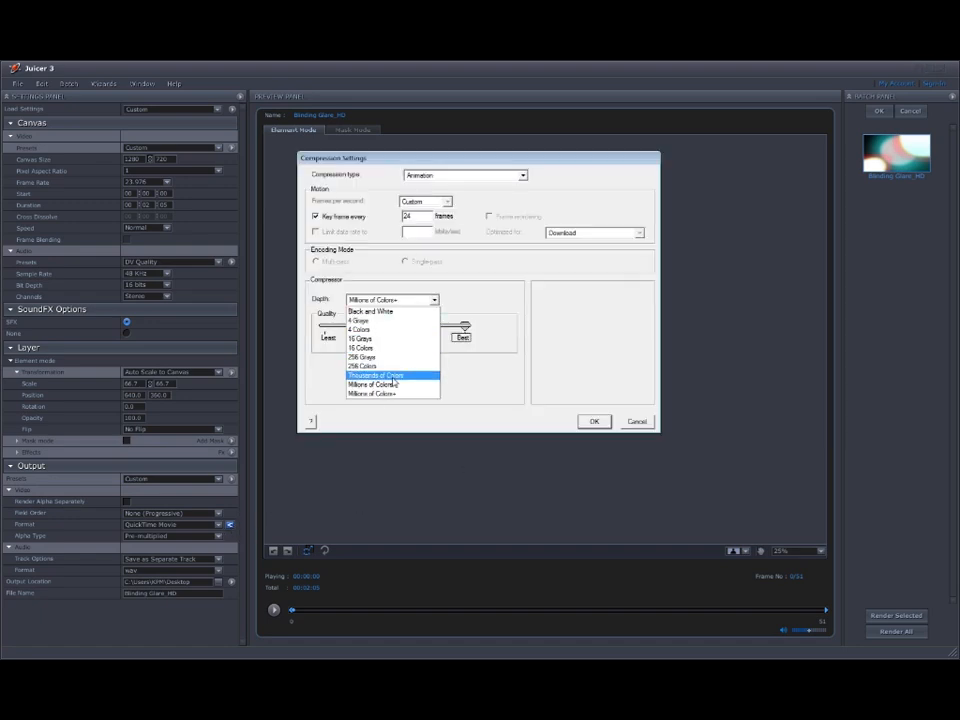
click(390, 386)
click(591, 422)
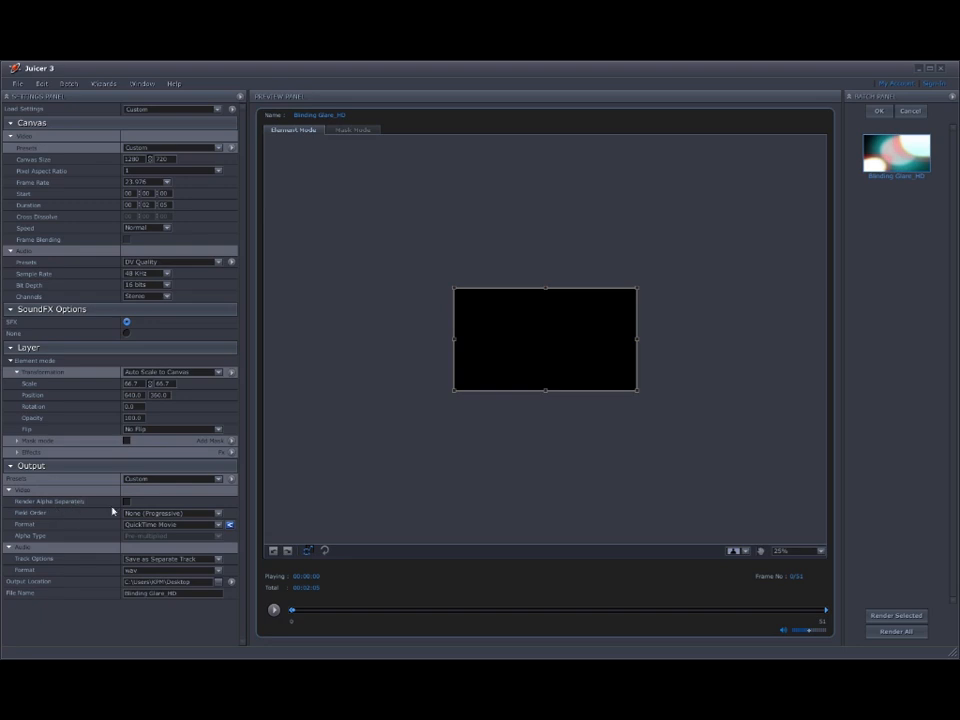
click(126, 501)
Open the Digital Juice account's Downloads page in the web browser
click(900, 82)
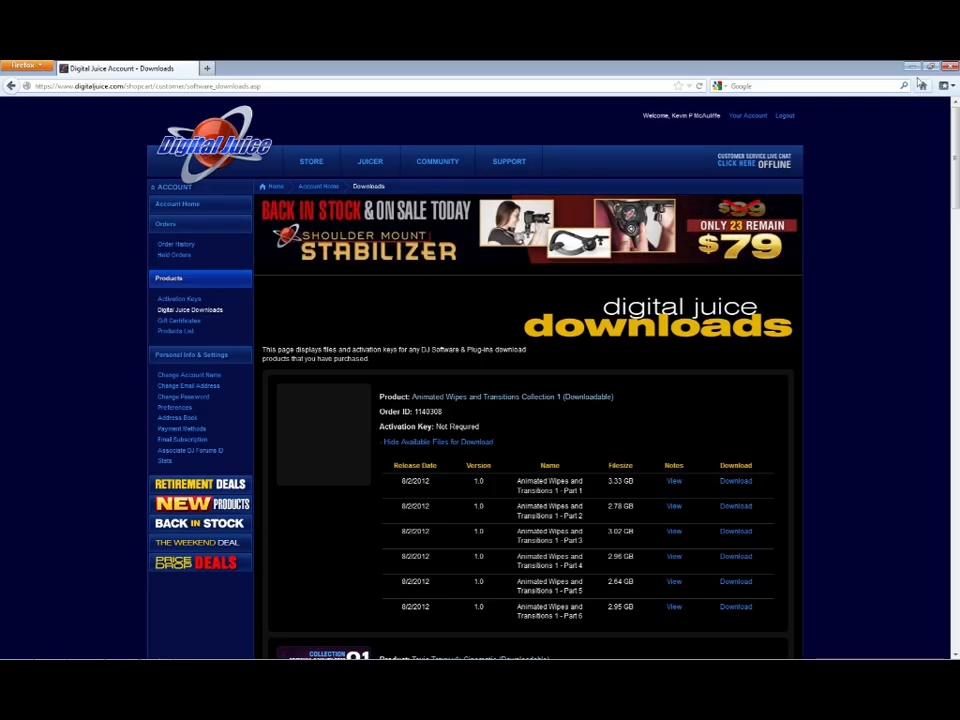
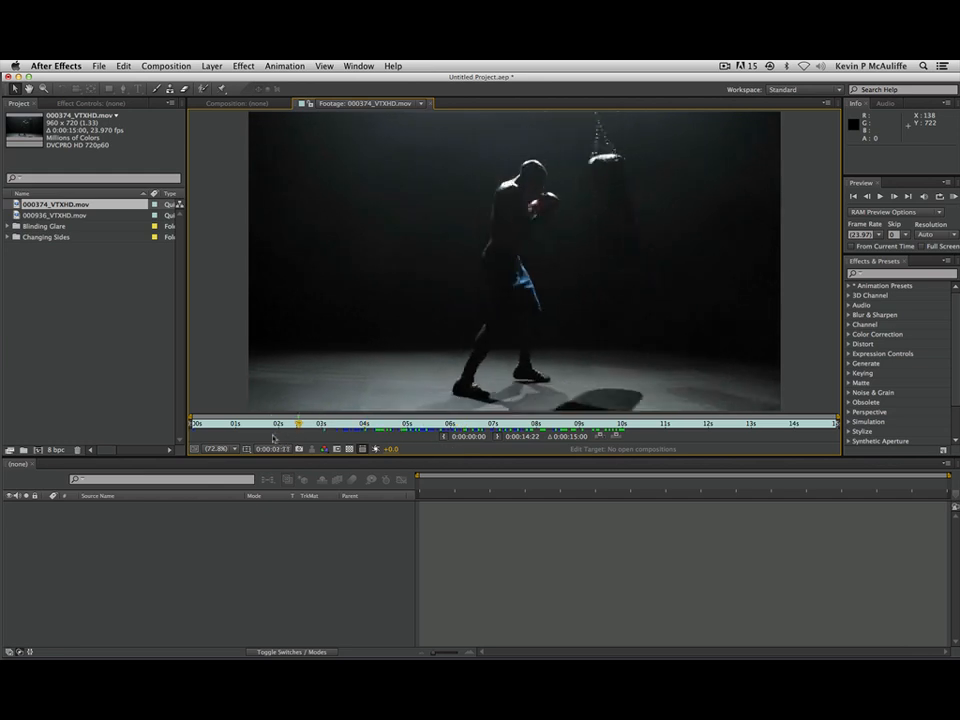
In After Effects, create a composition from 000374_VTXHD.mov and set its duration to 10 seconds
drag(15, 204, 38, 451)
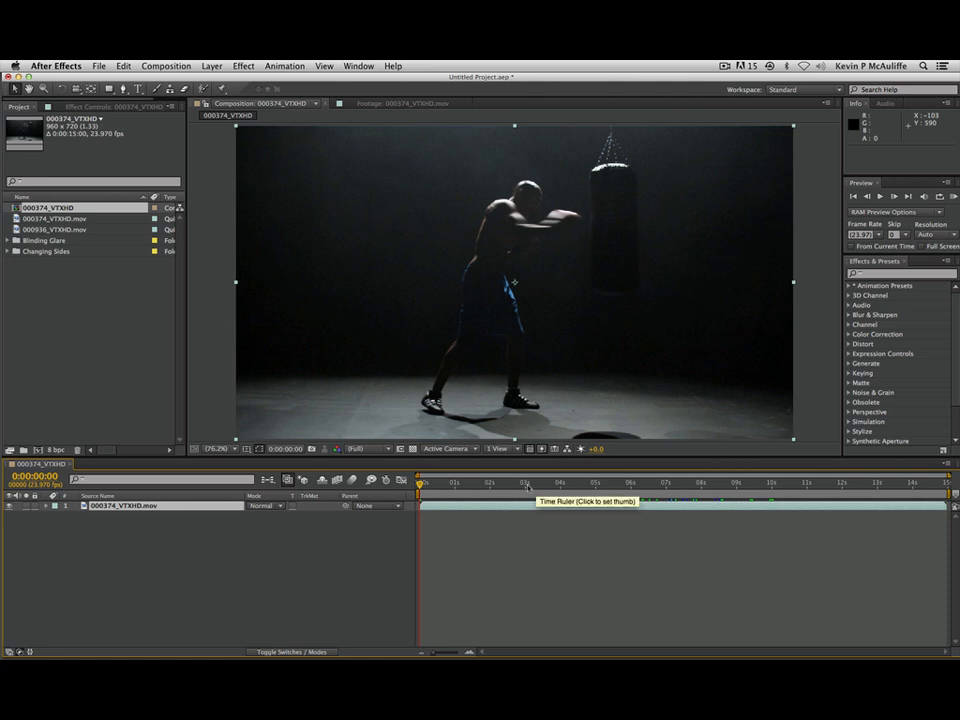
key(super+k)
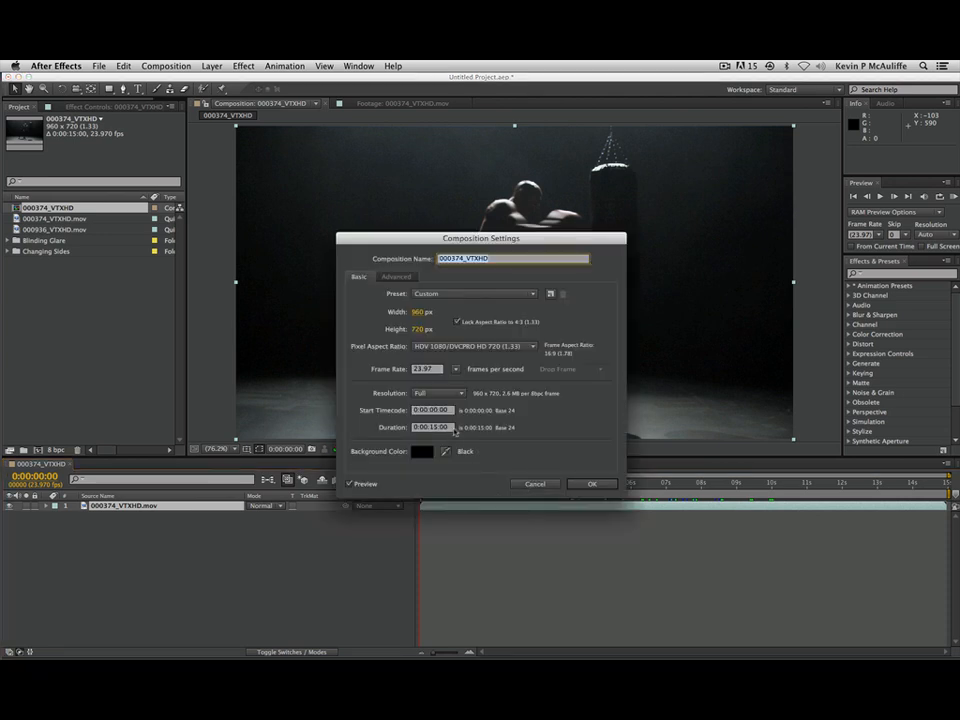
drag(452, 428, 361, 424)
text(10)
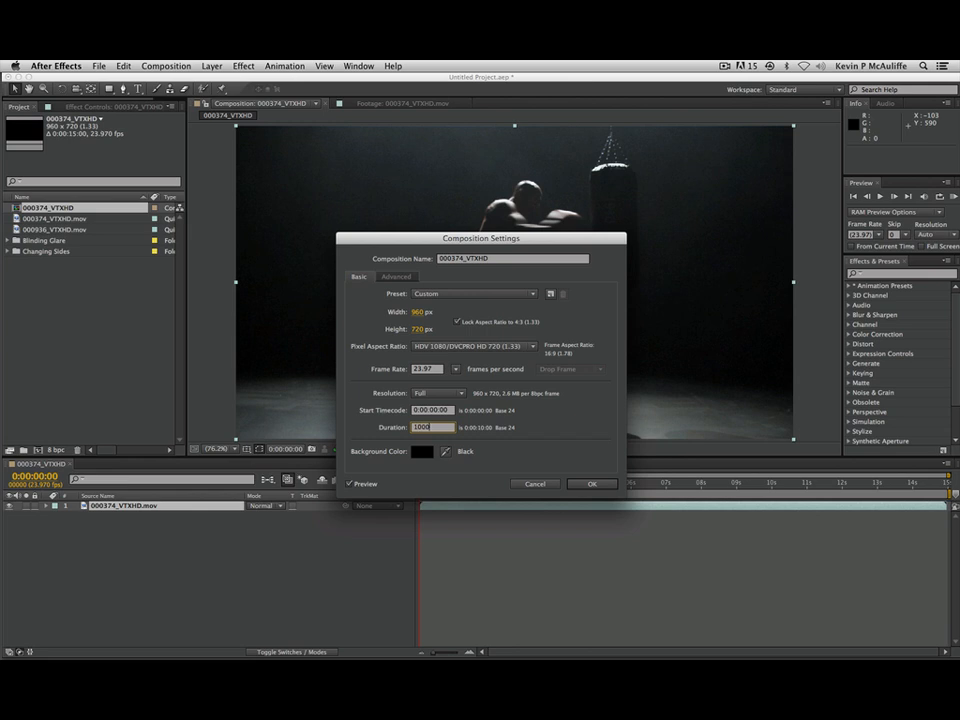
key(Return)
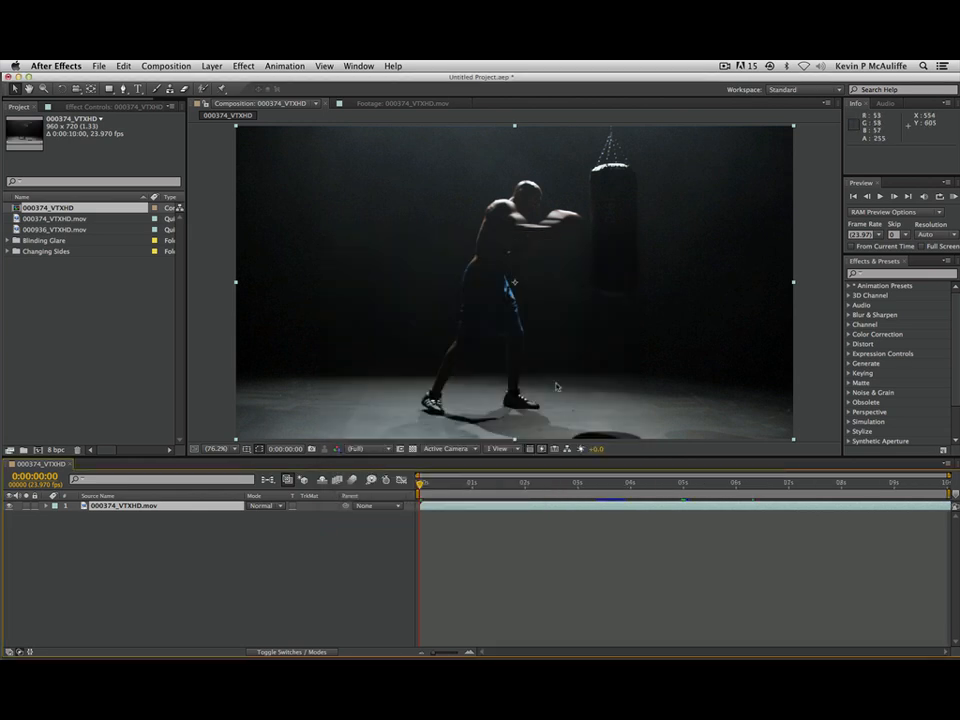
Trim the end of the 000374_VTXHD.mov layer at 0:00:05:00
drag(650, 483, 683, 483)
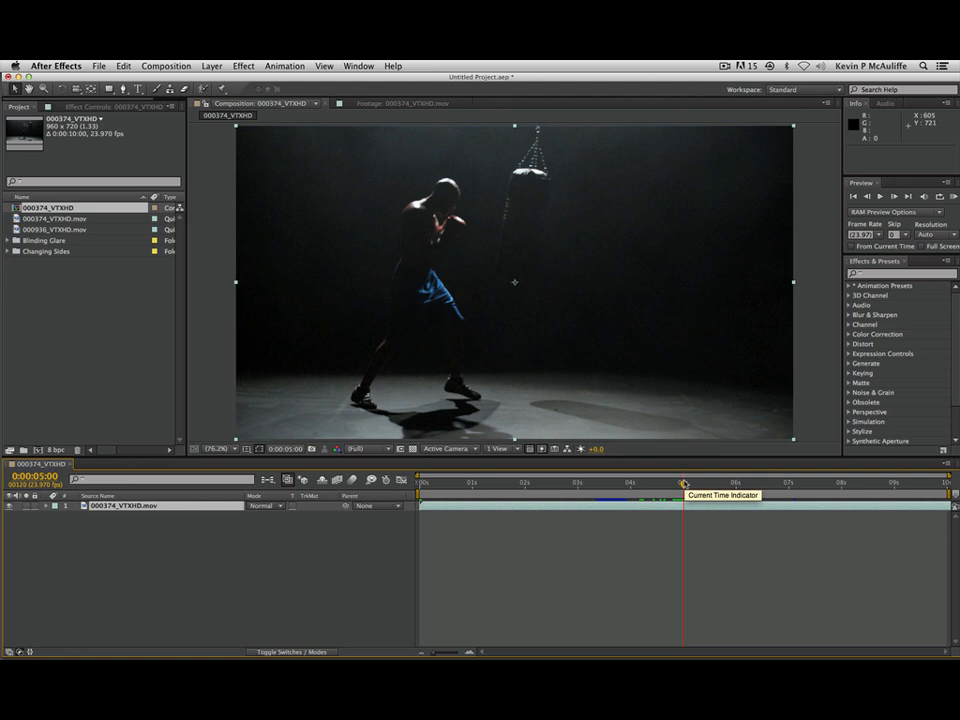
key(alt+bracketright)
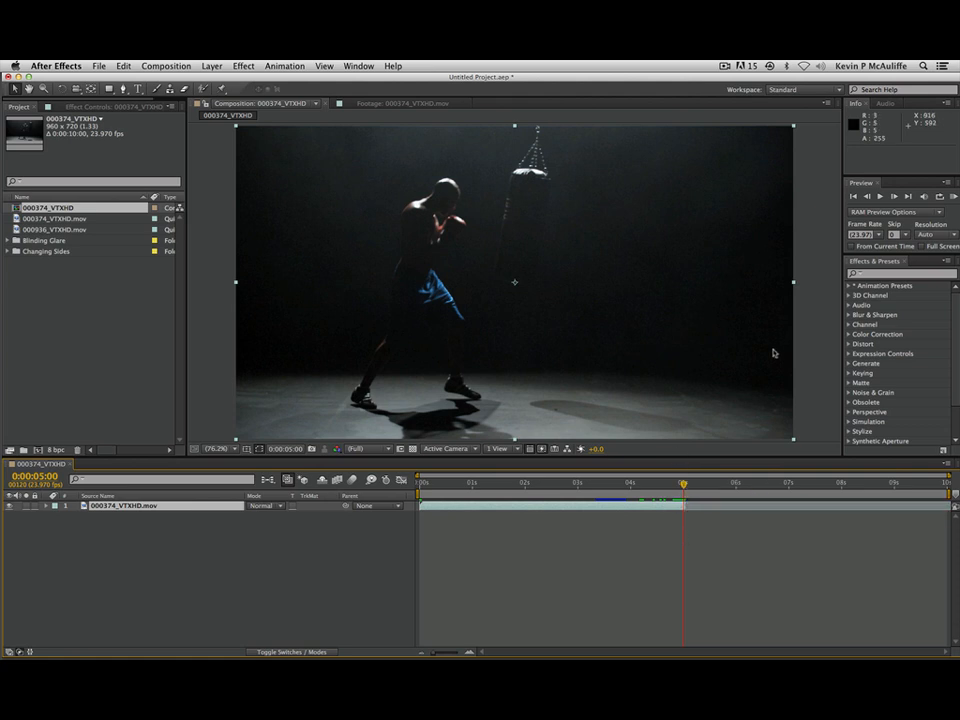
Add 000936_VTXHD.mov above the boxing layer, starting at 0:00:05:01, and check the frames on both sides of the cut
key(Page_Down)
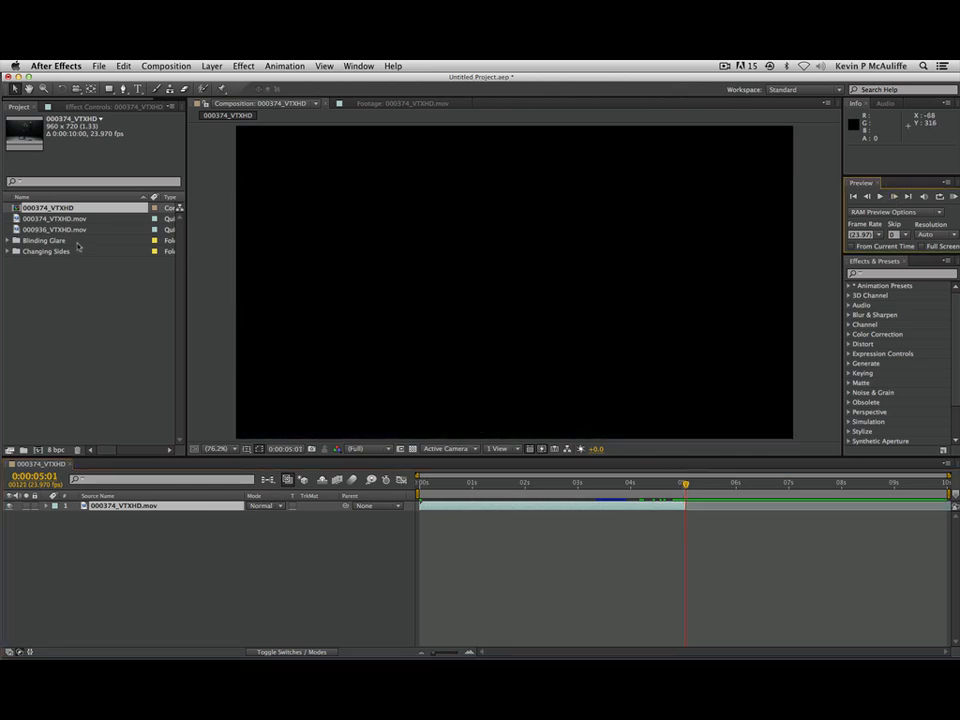
click(50, 229)
drag(15, 229, 93, 497)
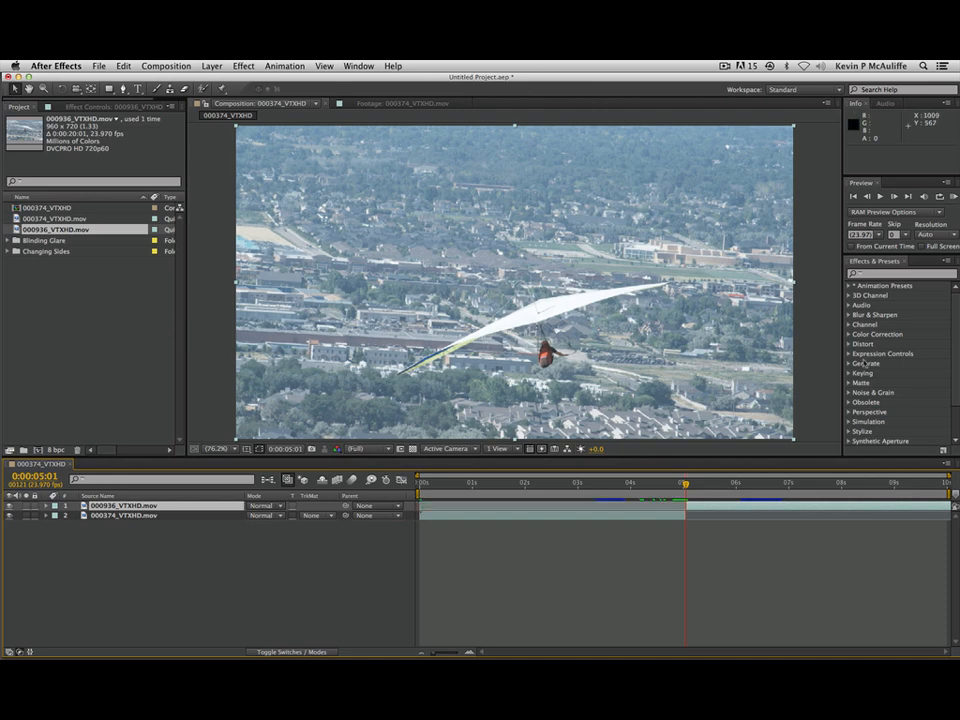
click(874, 197)
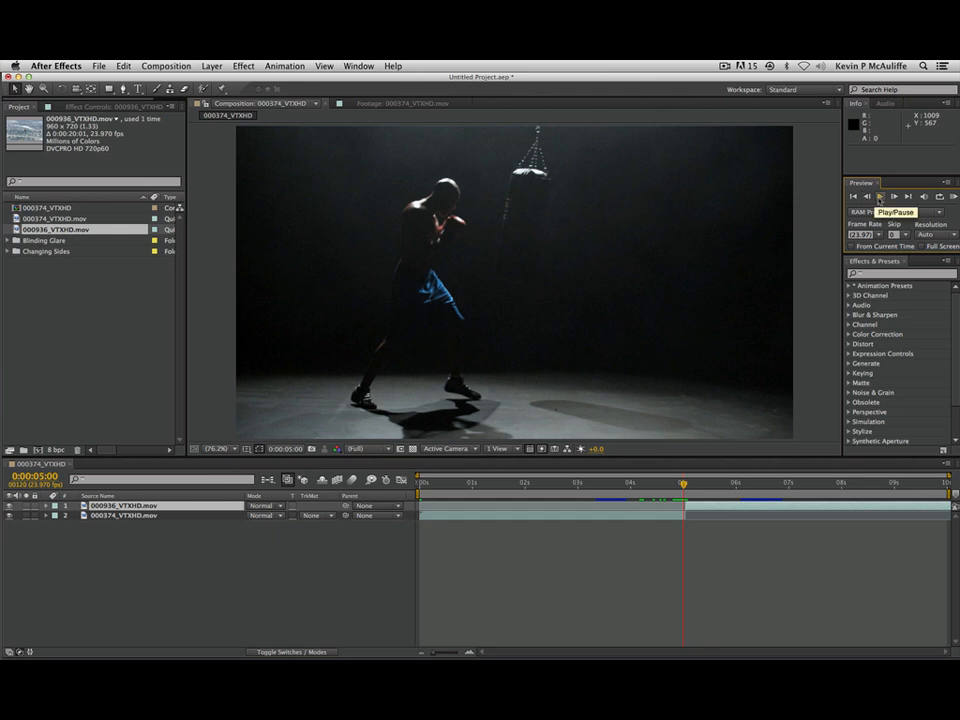
click(894, 197)
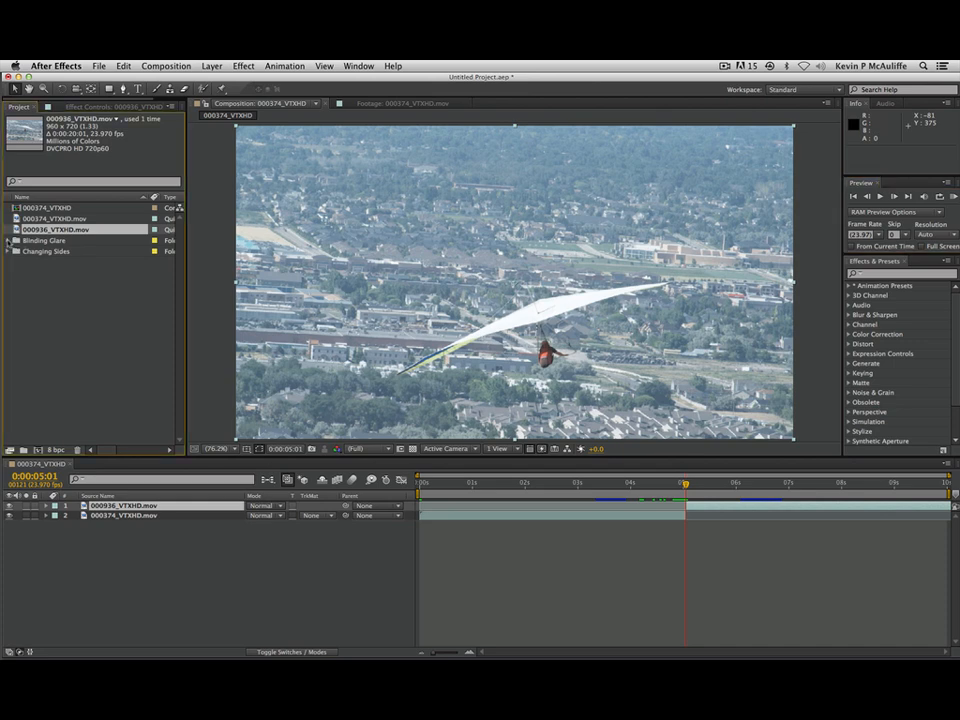
Add Blinding Glare_HD_A_alpha.mov as the top layer and shift it over the cut, starting at 0:00:03:20
click(9, 241)
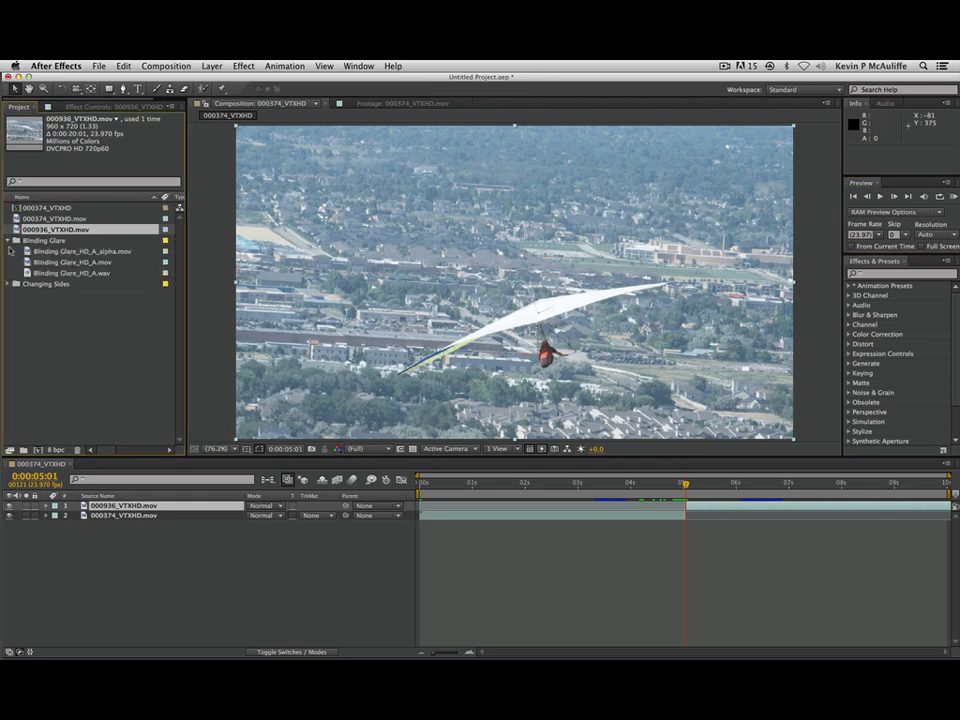
click(26, 251)
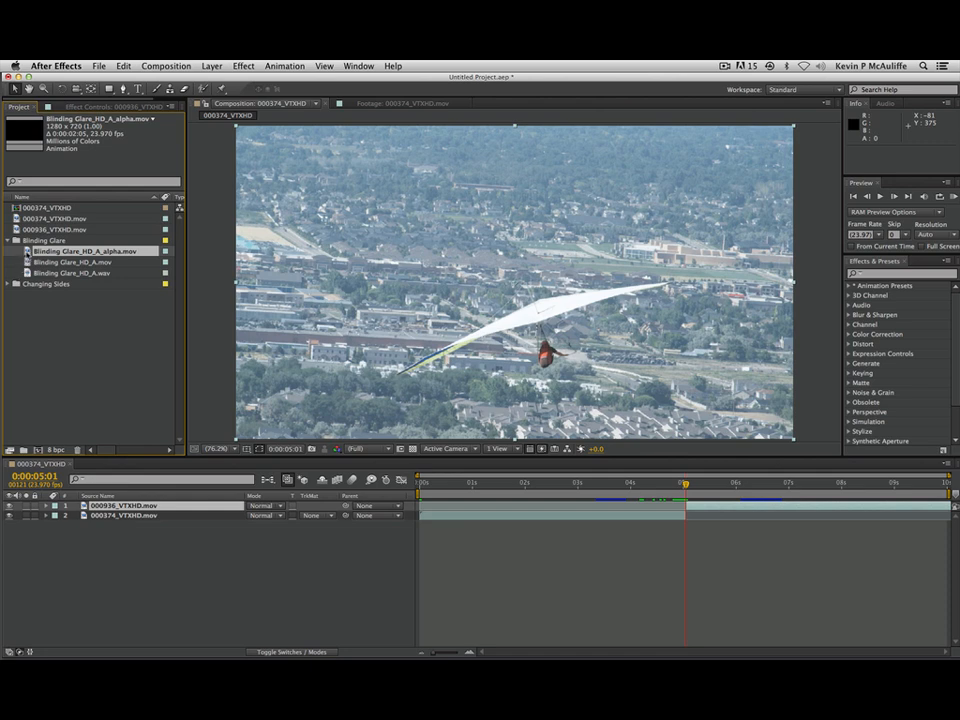
drag(93, 498, 95, 500)
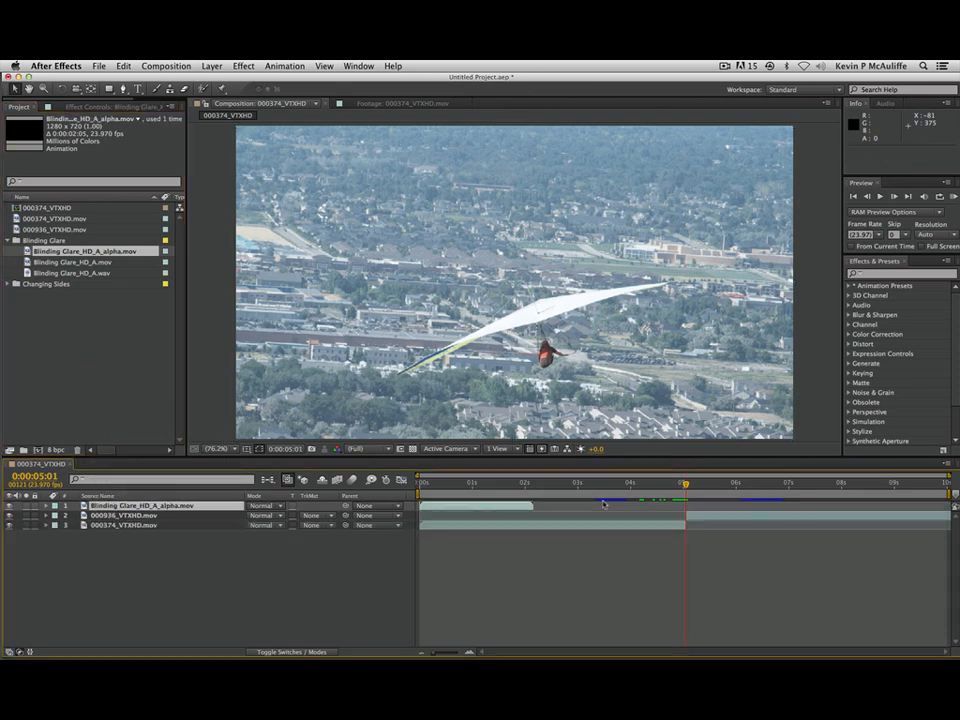
drag(465, 506, 660, 509)
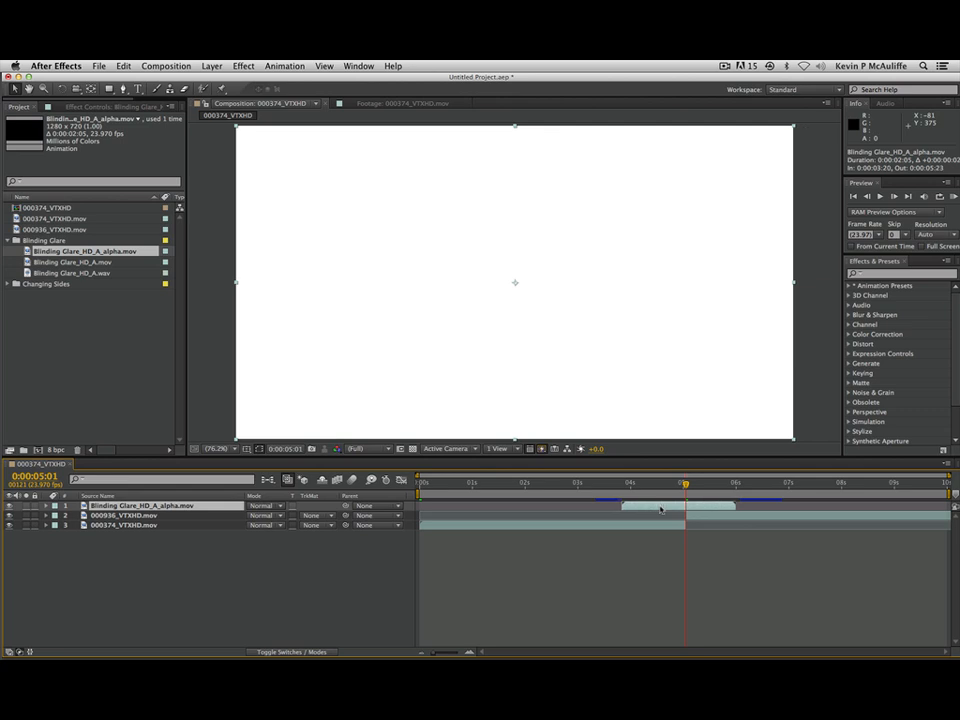
Duplicate the Blinding Glare alpha layer and replace the lower copy's source with Blinding Glare_HD_A.mov
key(super+d)
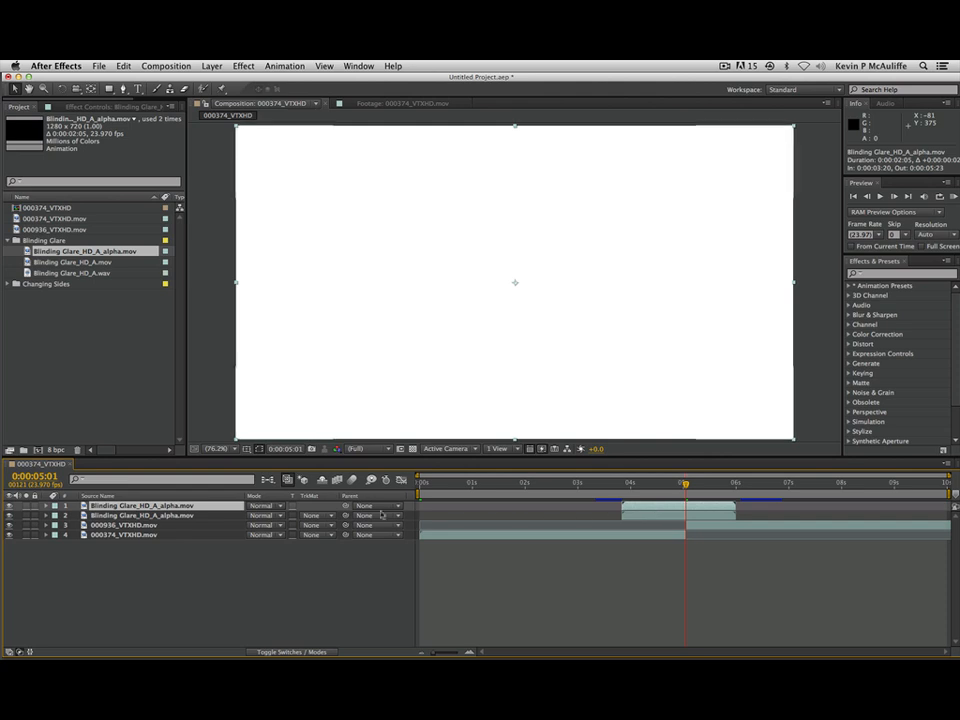
click(206, 516)
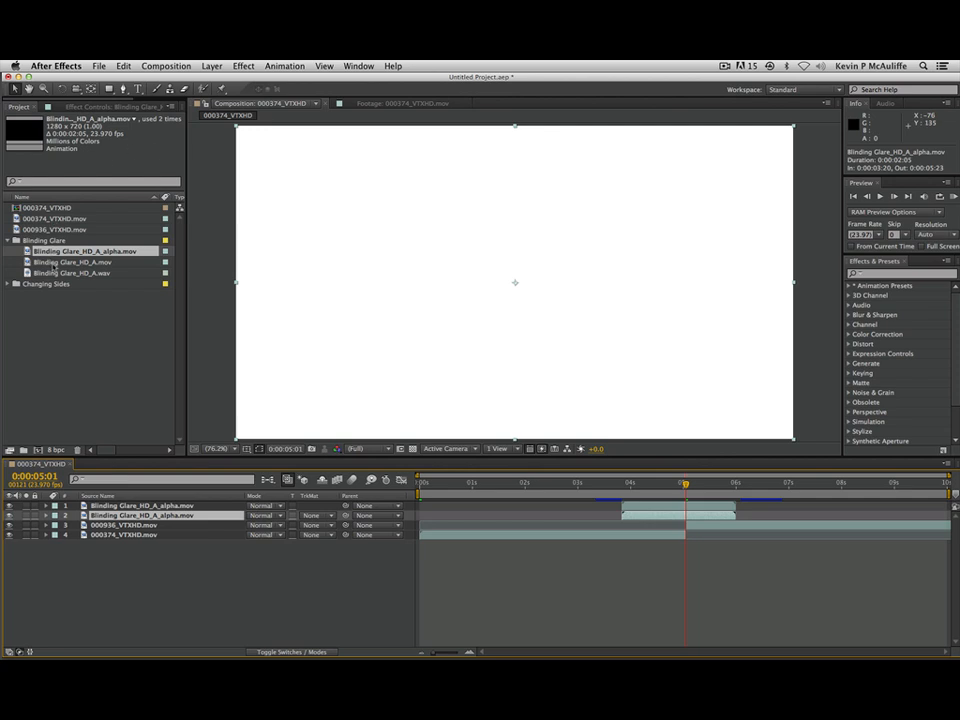
click(92, 262)
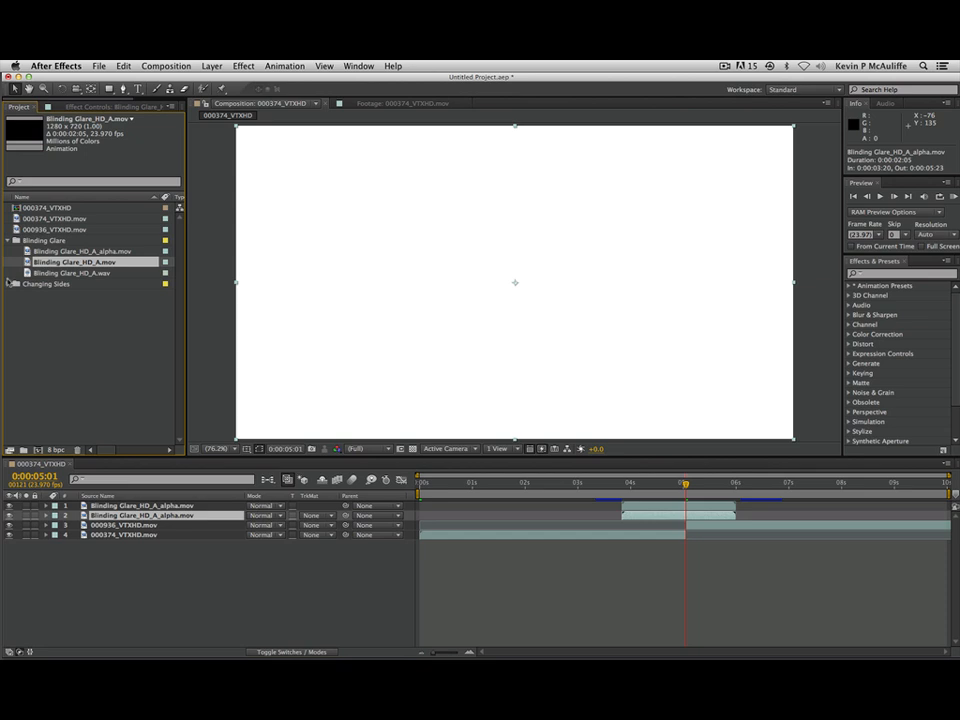
drag(55, 263, 111, 517)
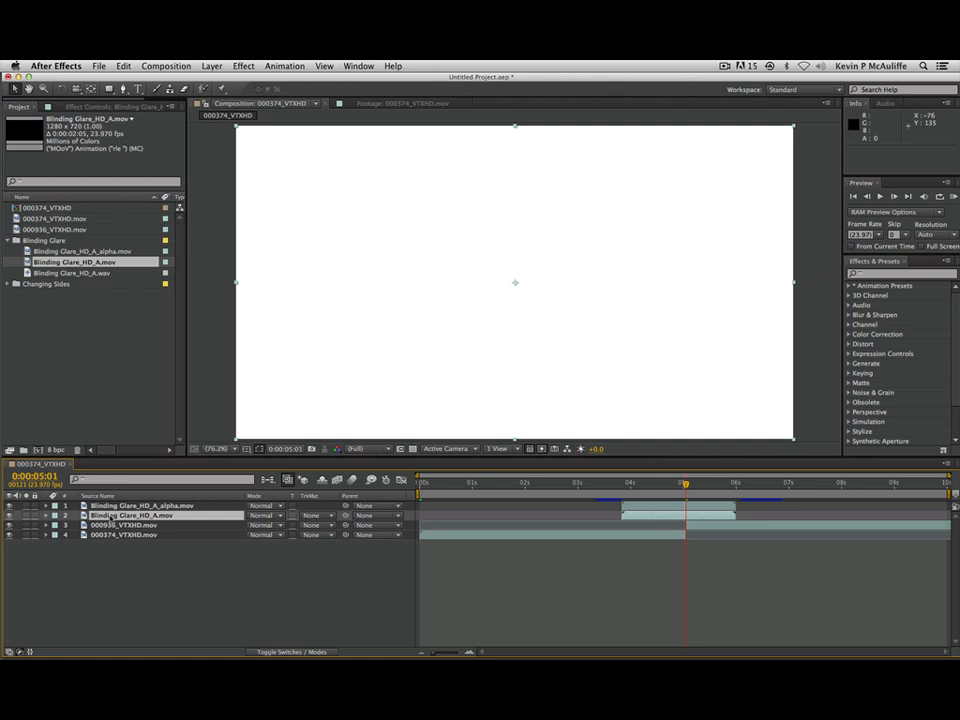
Hide the alpha layer and set it as the Luma Matte for Blinding Glare_HD_A.mov
click(10, 506)
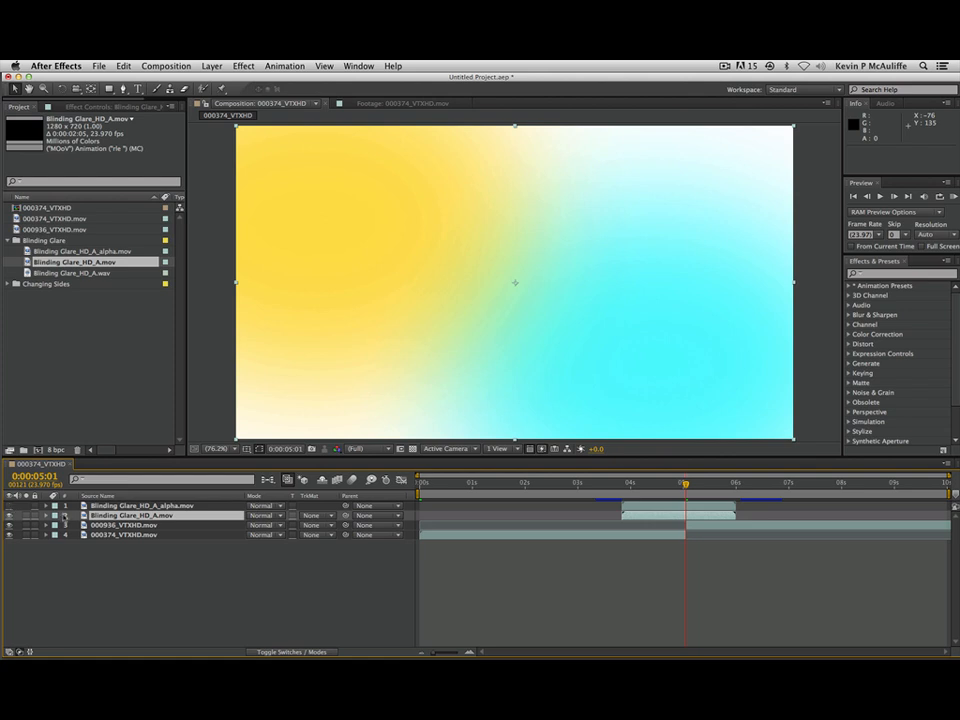
click(318, 516)
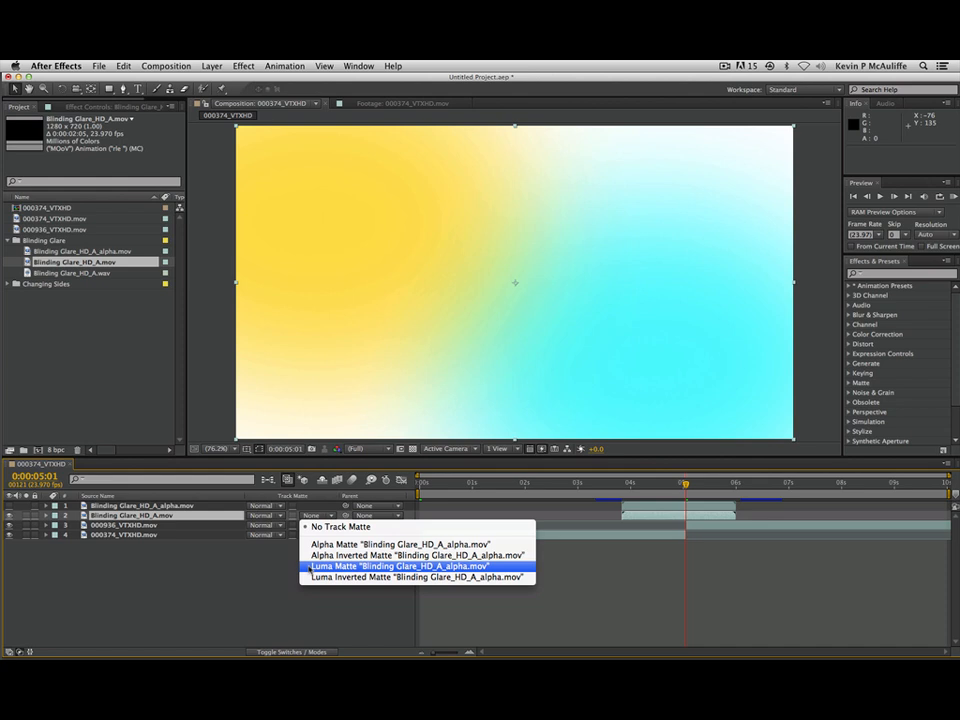
click(311, 567)
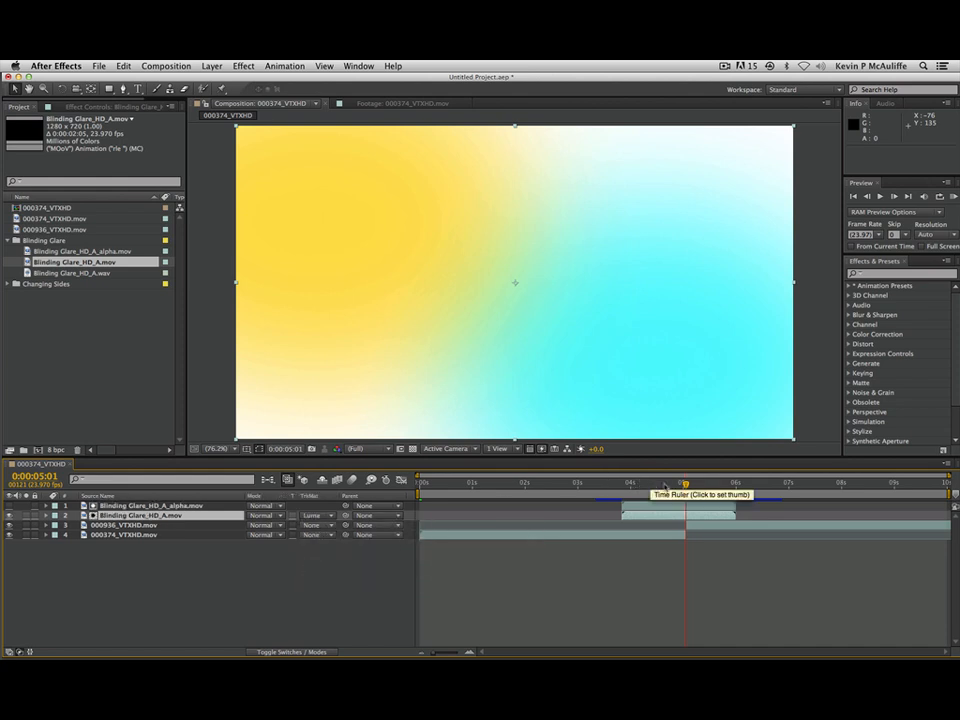
Start the work area shortly after the 3-second mark and preview the Blinding Glare transition
drag(685, 485, 636, 488)
key(space)
drag(420, 496, 594, 497)
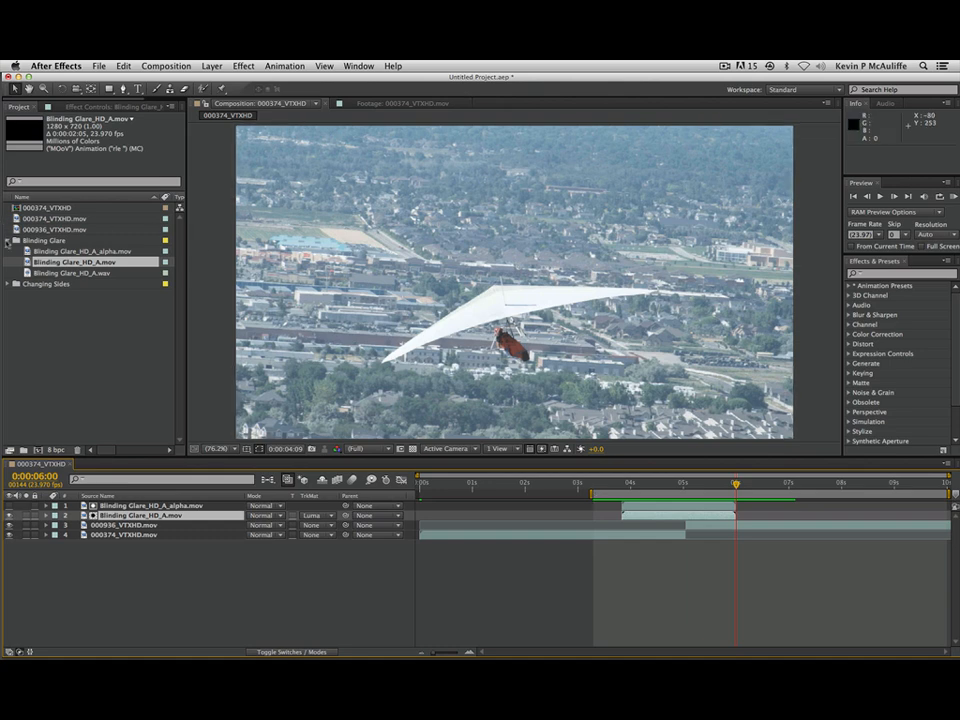
Collapse the Blinding Glare folder, expand Changing Sides and play Changing Sides_HD_AA.mov in the footage viewer
click(8, 242)
click(8, 251)
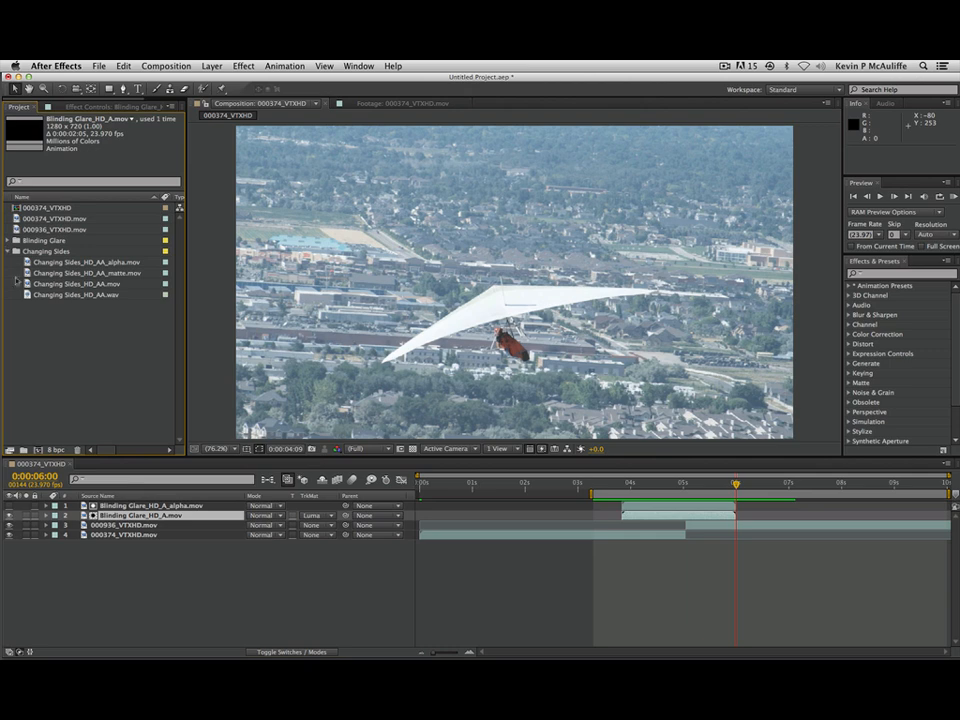
click(66, 284)
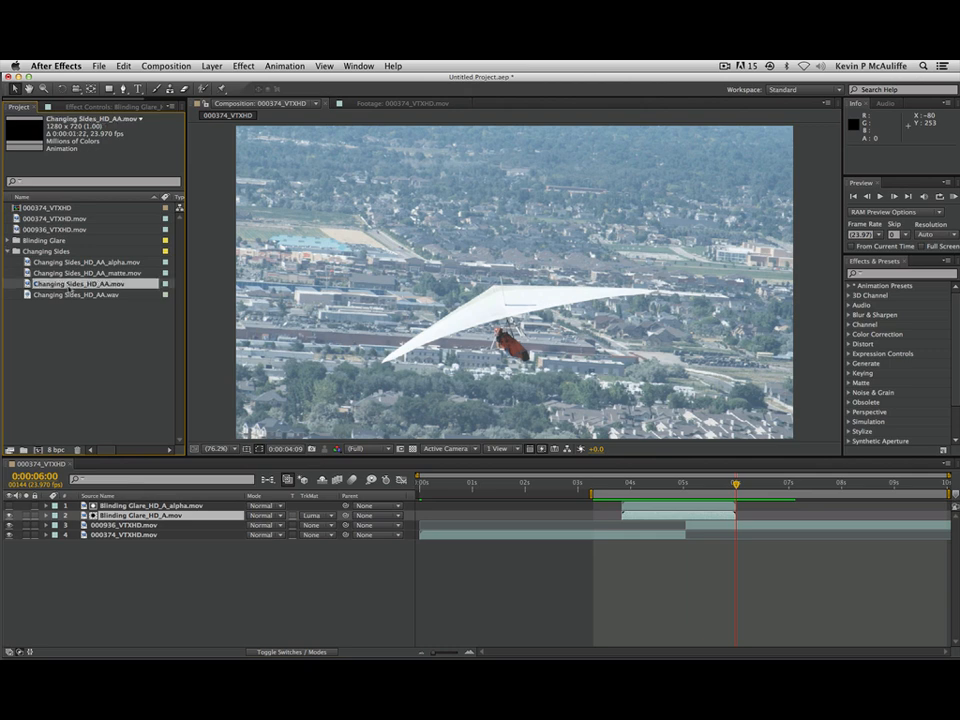
double_click(66, 284)
key(space)
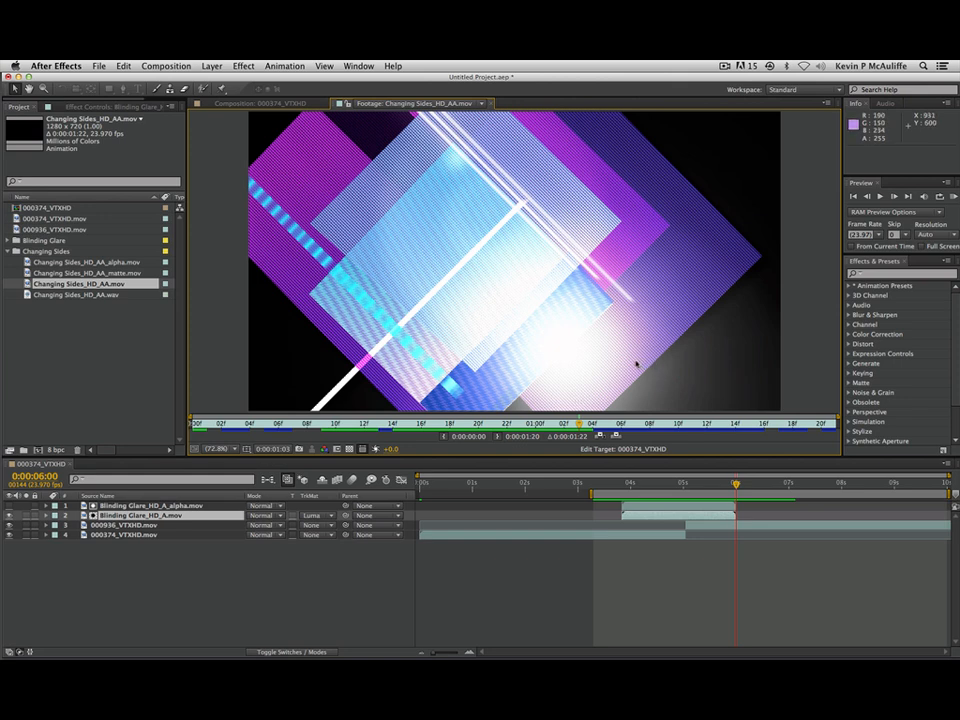
Rename the 000374_VTXHD composition as Full Frame Wipe
click(52, 208)
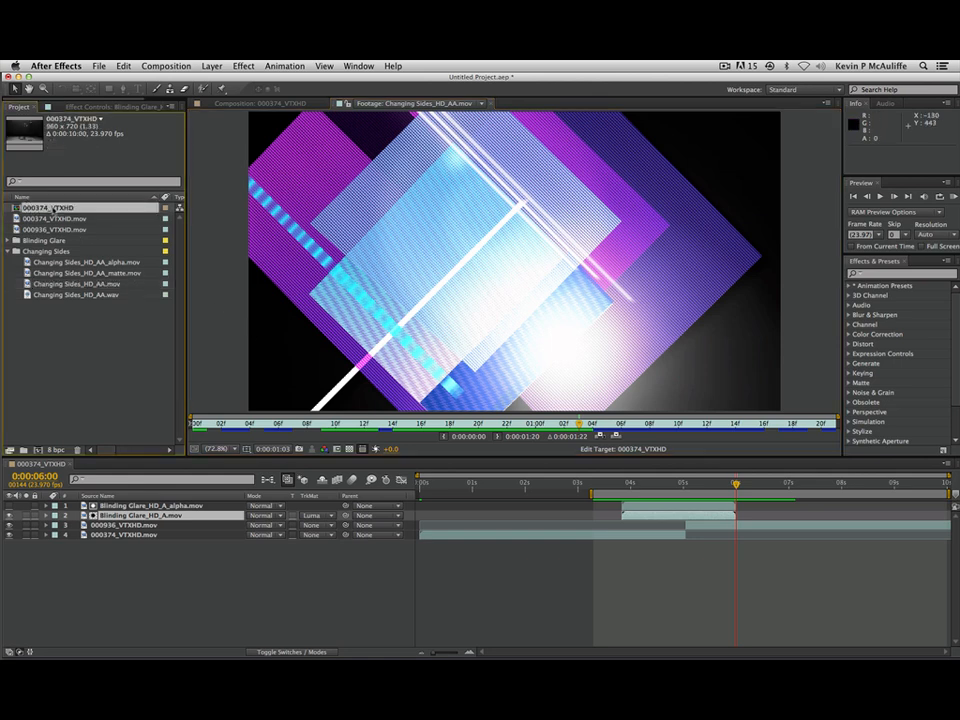
key(Return)
key(BackSpace)
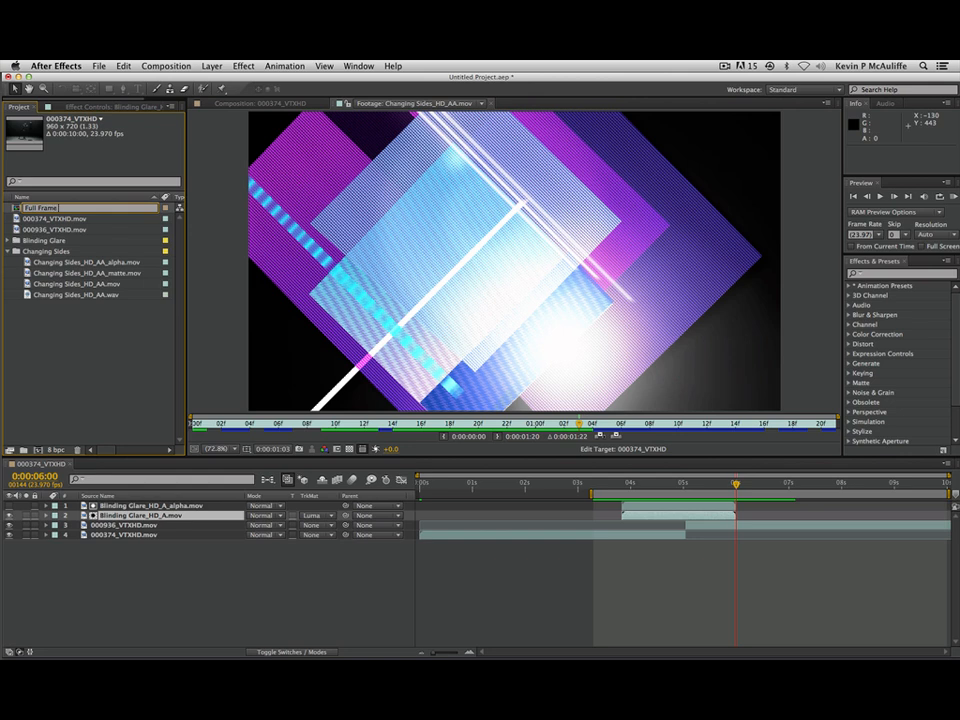
text(Full Frame Wipe)
key(Return)
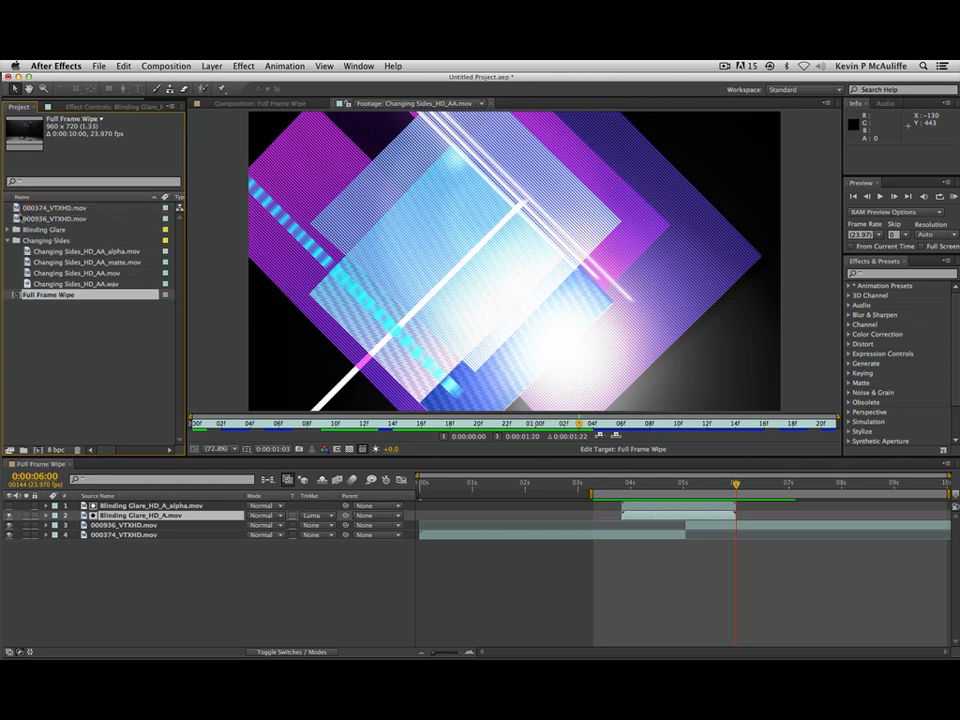
Create a composition from 000374_VTXHD.mov and set its duration to 0:00:10:00
click(40, 207)
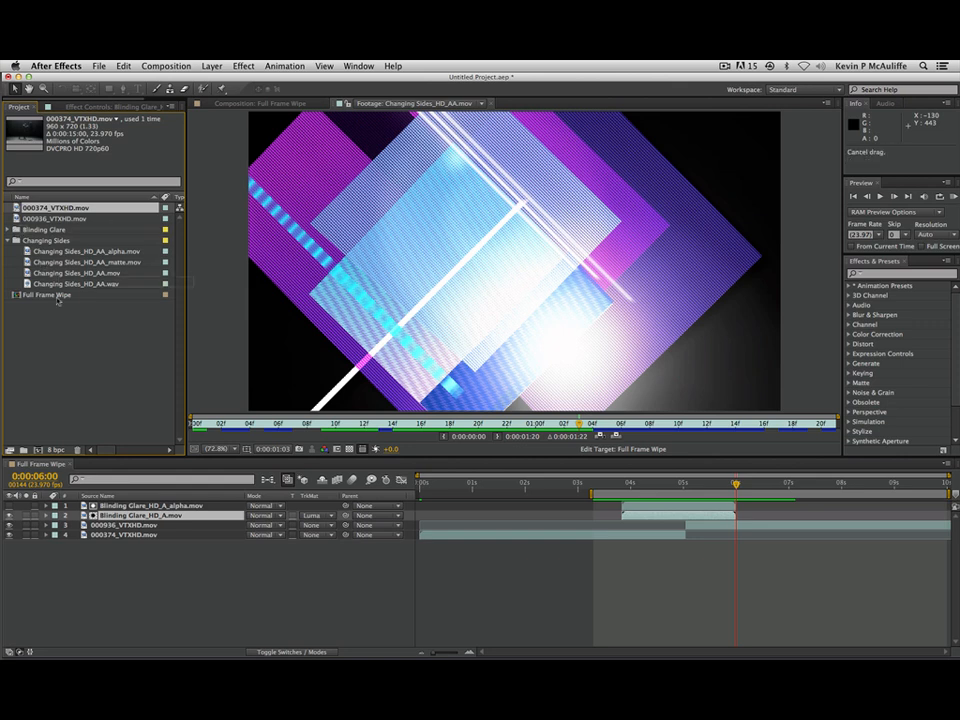
click(38, 450)
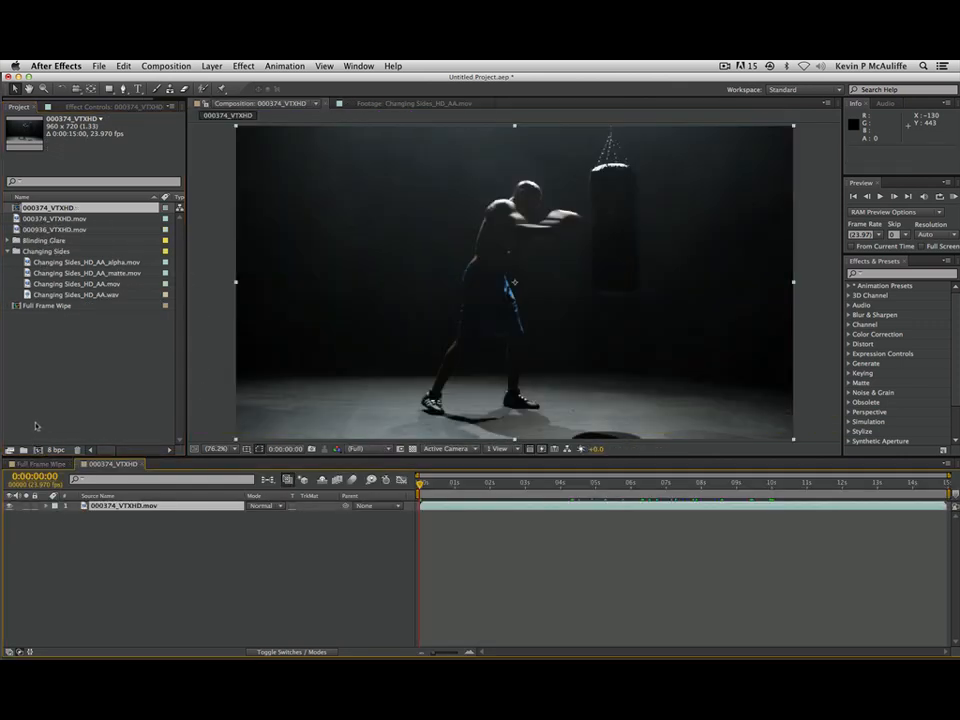
key(super+k)
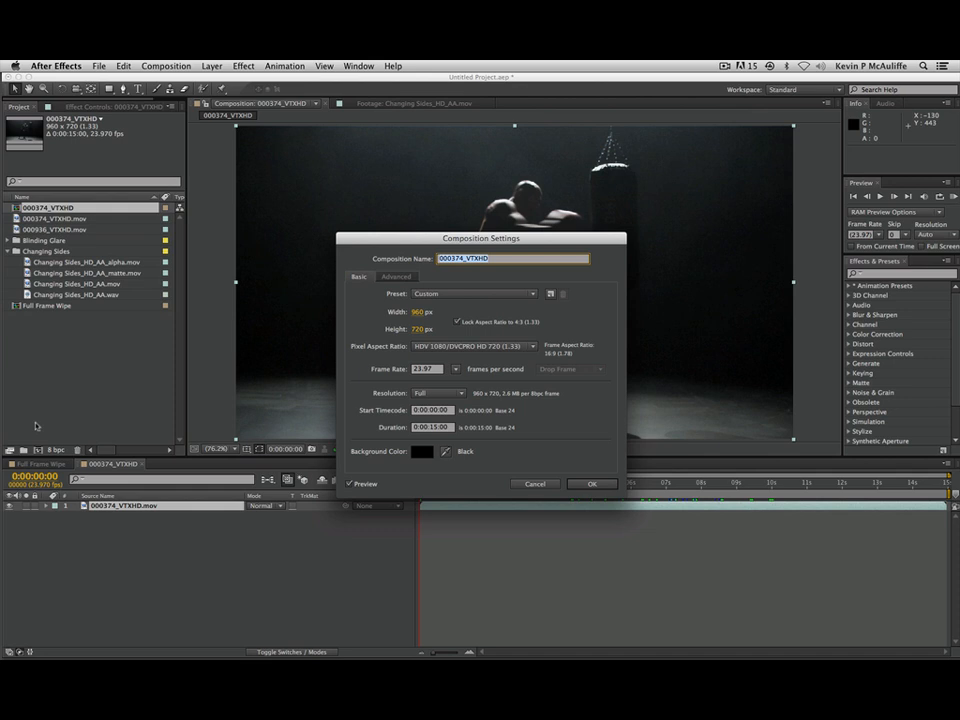
click(415, 429)
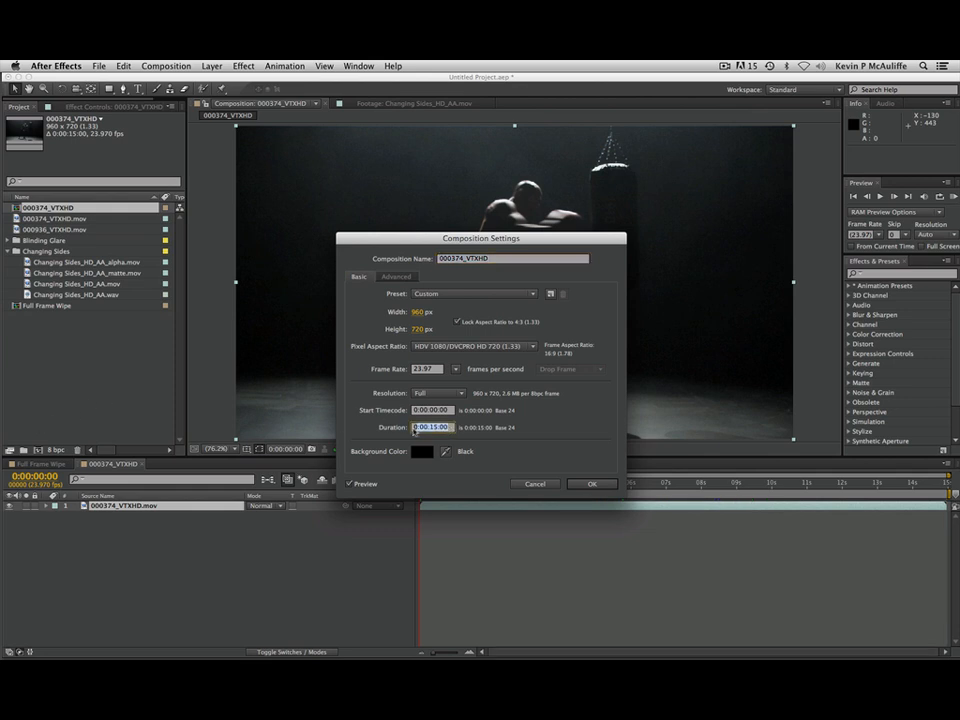
text(2)
text(000)
key(Return)
Trim the end of the 000374_VTXHD.mov layer to 0:00:06:00
drag(667, 495, 683, 485)
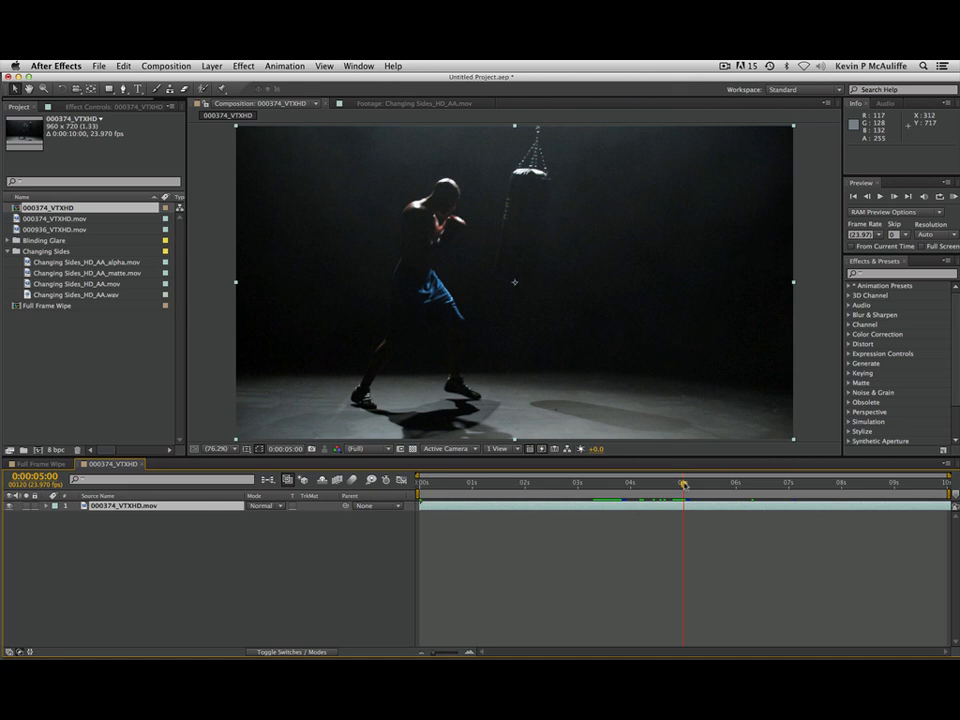
drag(684, 484, 737, 488)
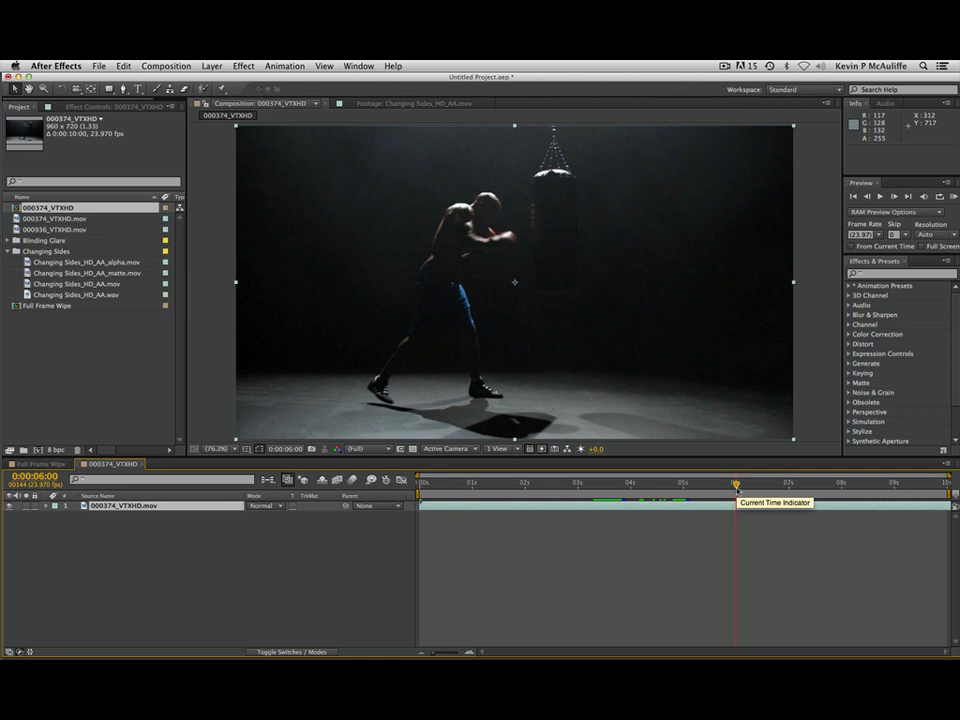
key(alt+bracketright)
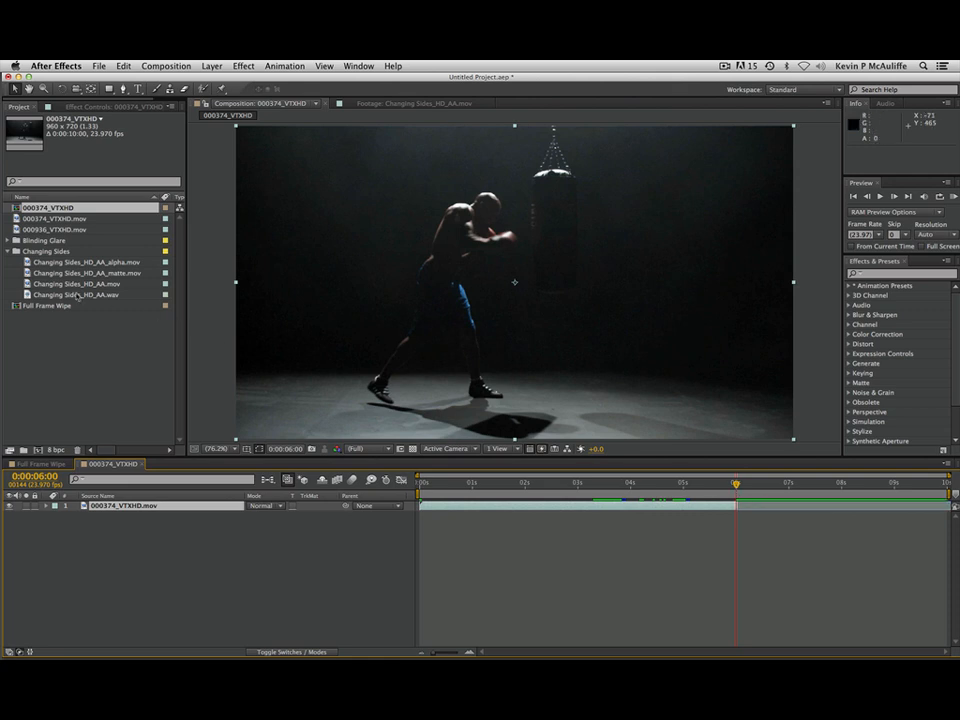
Add 000936_VTXHD.mov above the 000374_VTXHD.mov layer and trim its start to 0:00:04:06
click(16, 231)
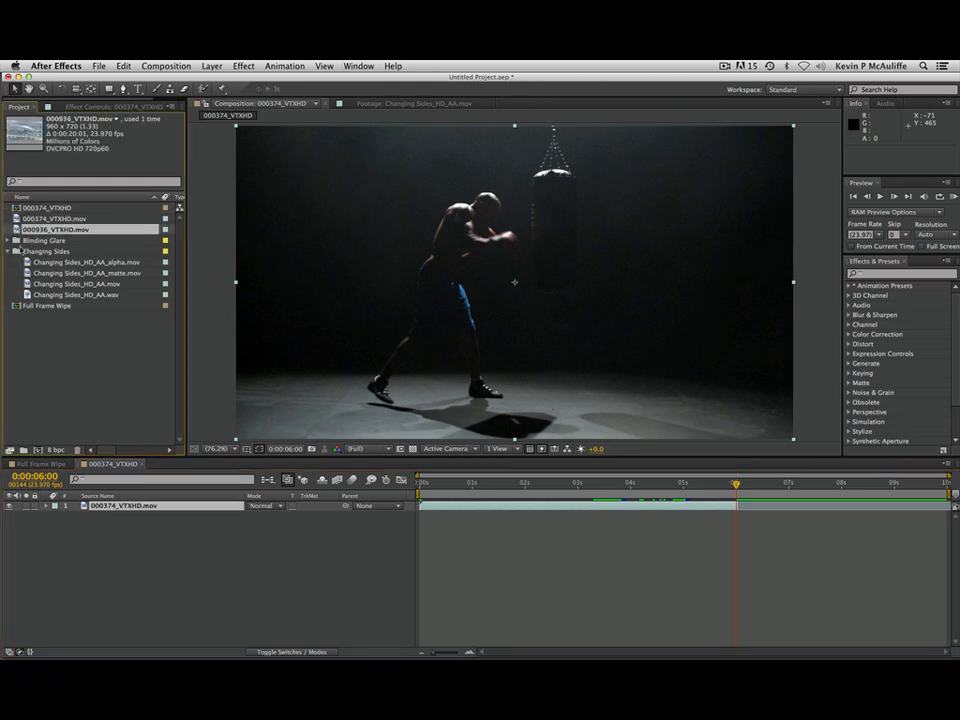
drag(16, 232, 408, 506)
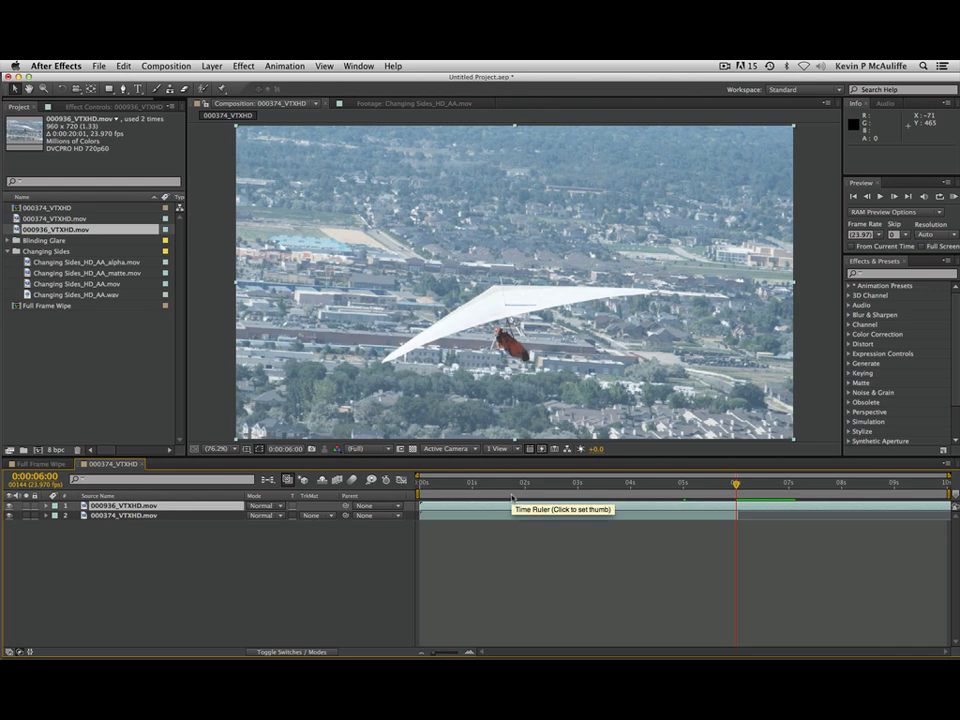
drag(419, 506, 649, 512)
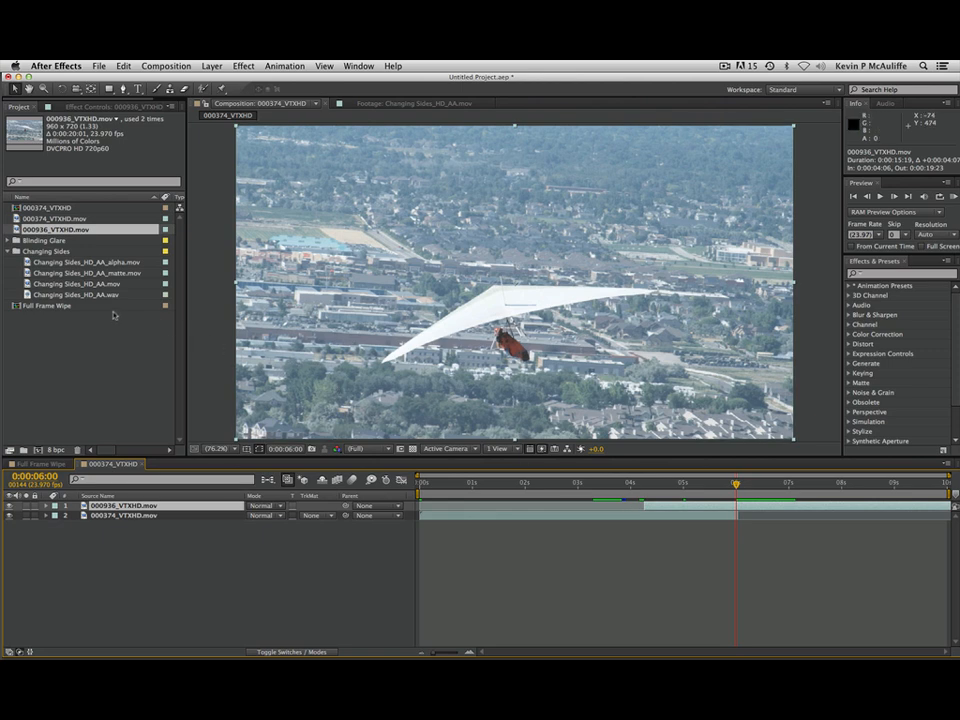
Add Changing Sides_HD_AA.mov as the top layer starting at 0:00:04:04, and extend the start of 000936_VTXHD.mov to the same frame
double_click(36, 284)
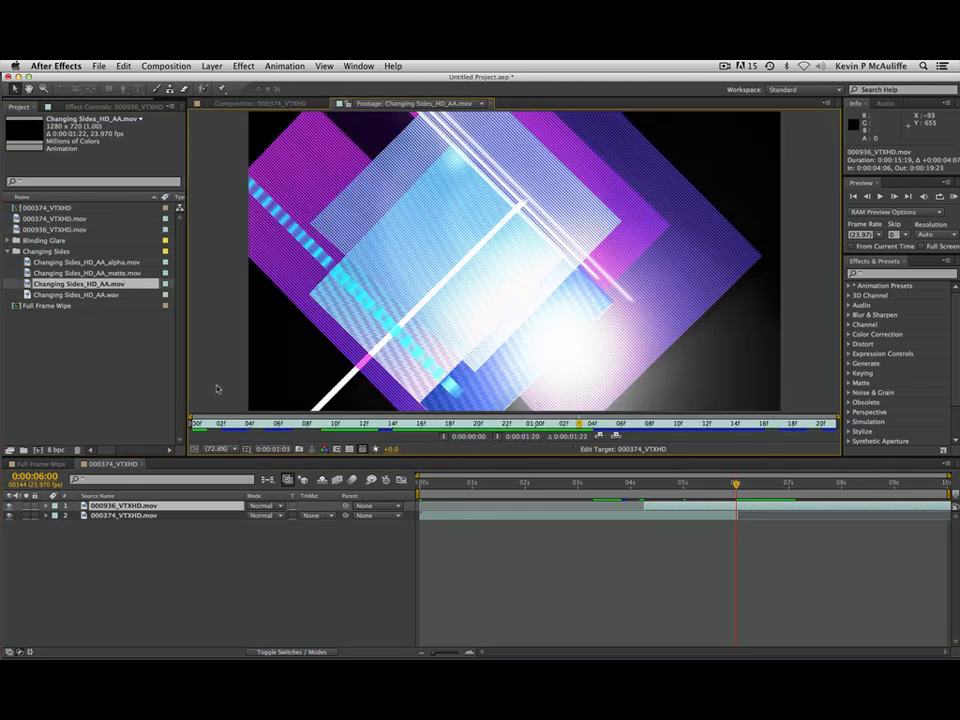
drag(28, 287, 85, 497)
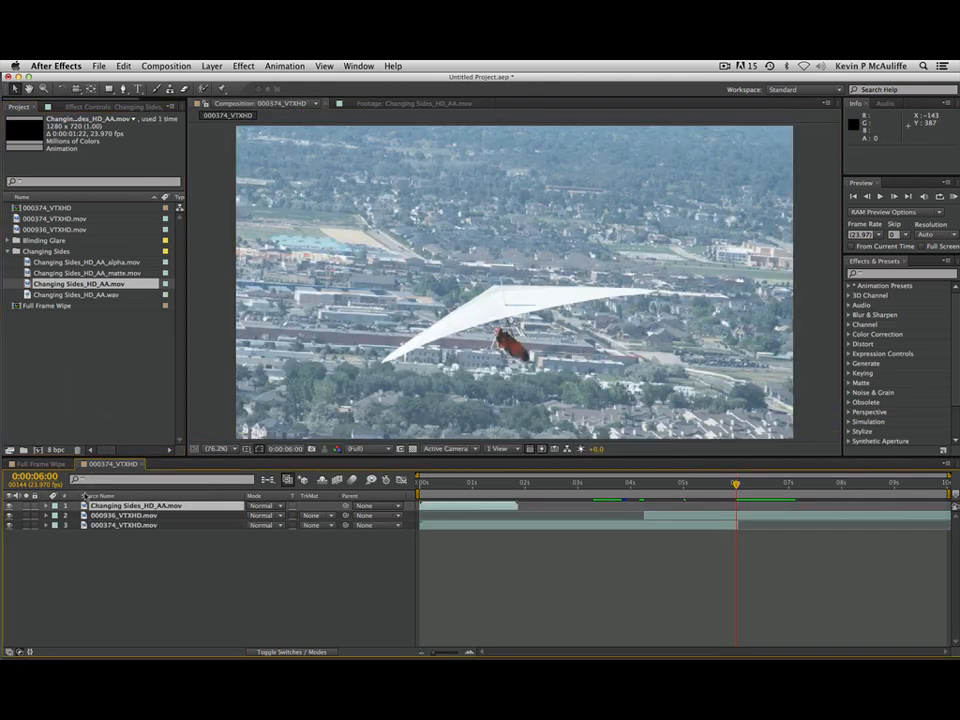
drag(440, 509, 658, 498)
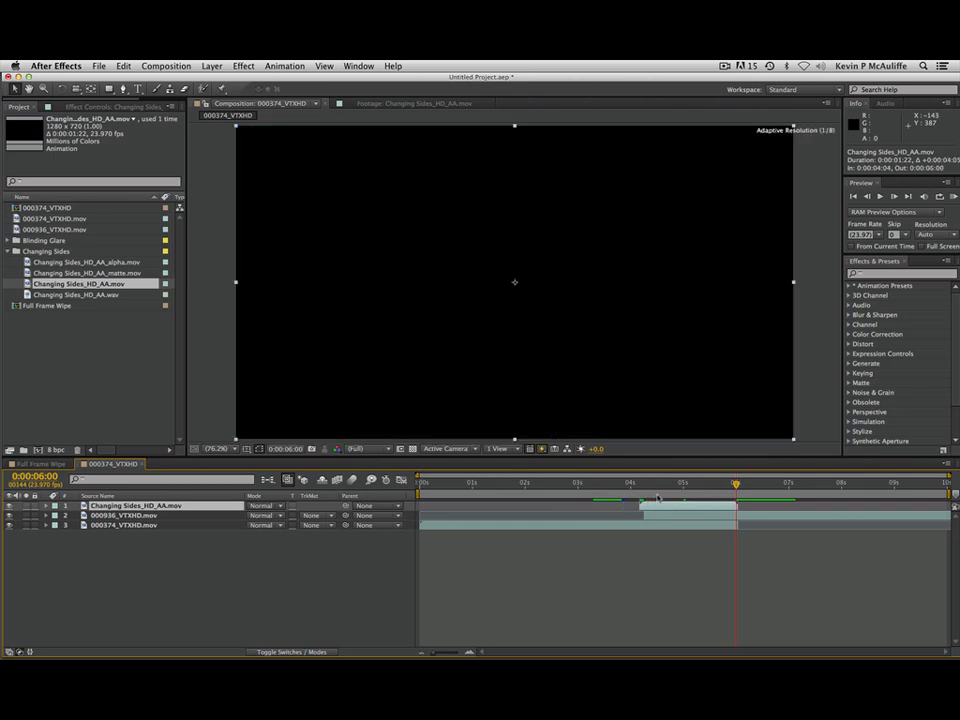
click(644, 521)
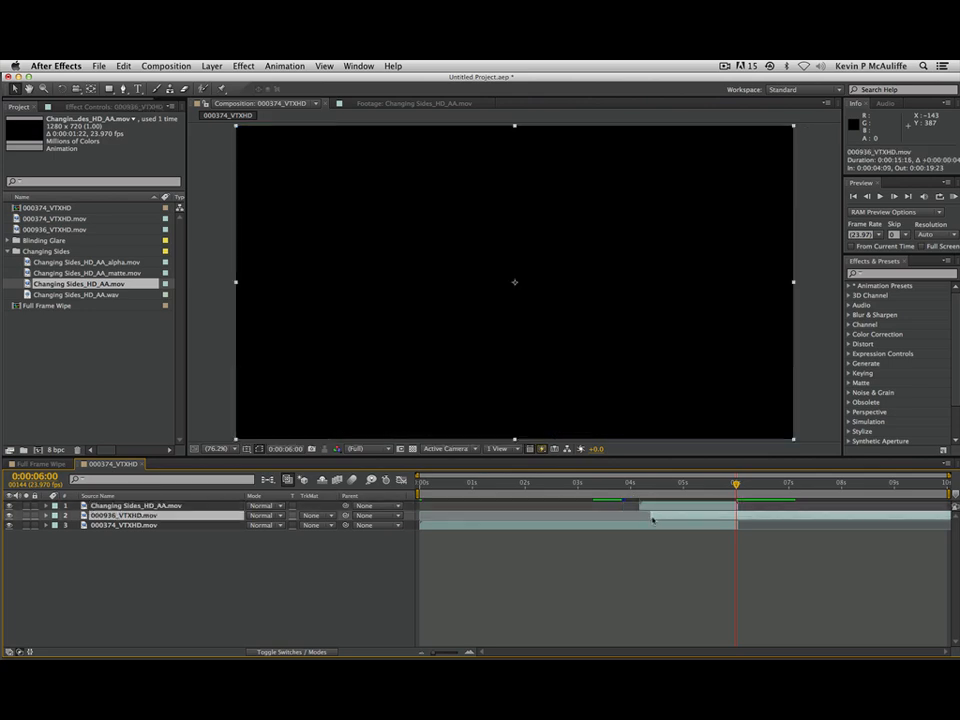
drag(624, 487, 690, 486)
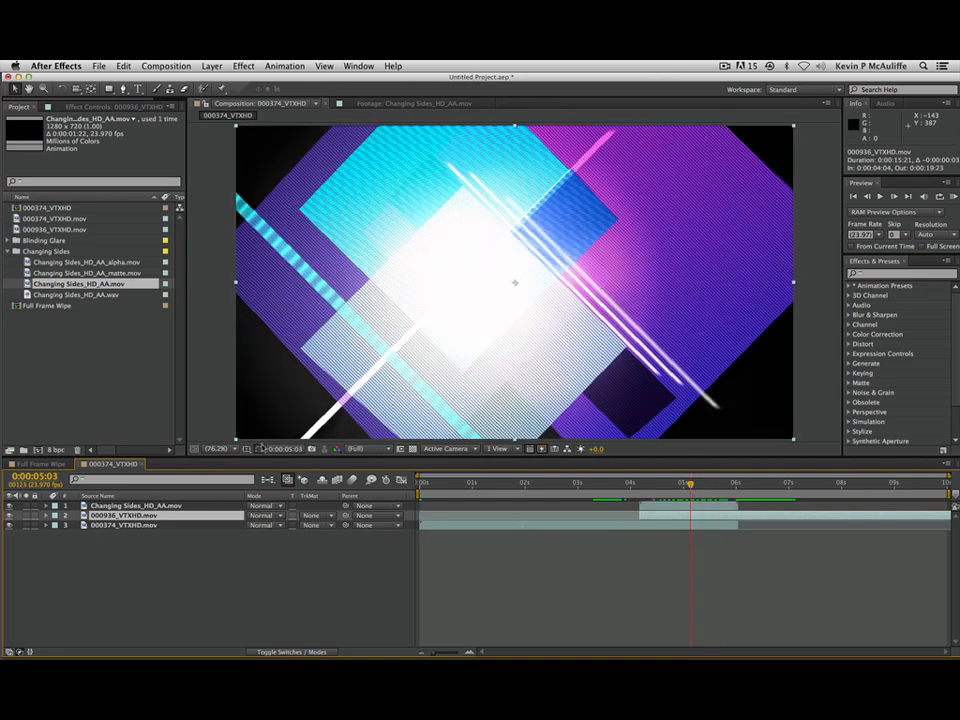
Duplicate the Changing Sides_HD_AA.mov layer and replace the upper copy's footage with Changing Sides_HD_AA_alpha.mov
click(206, 506)
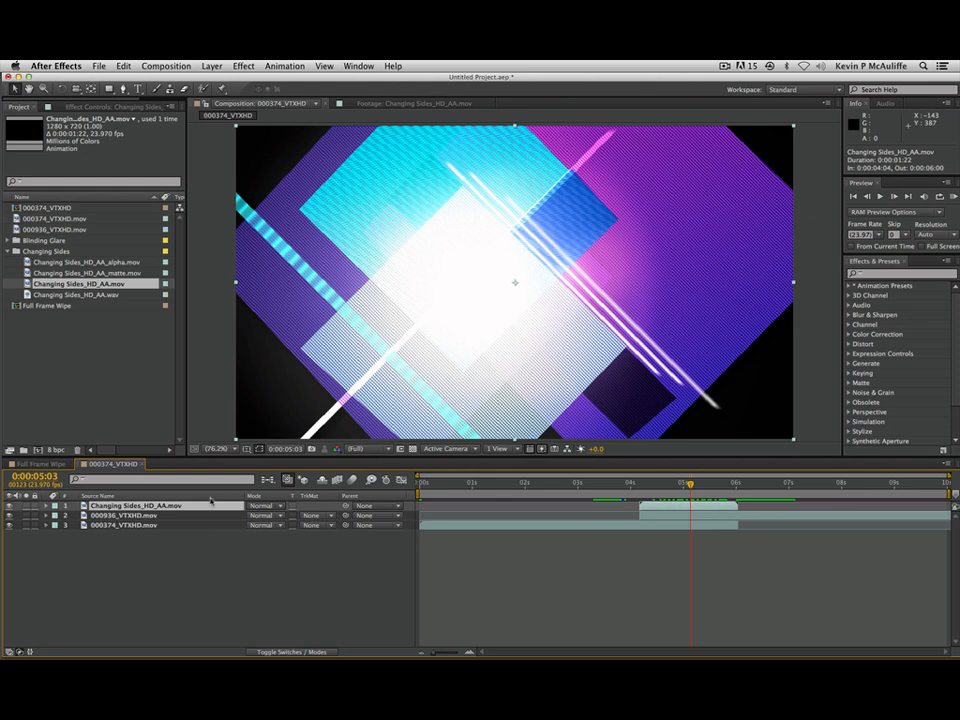
key(super+d)
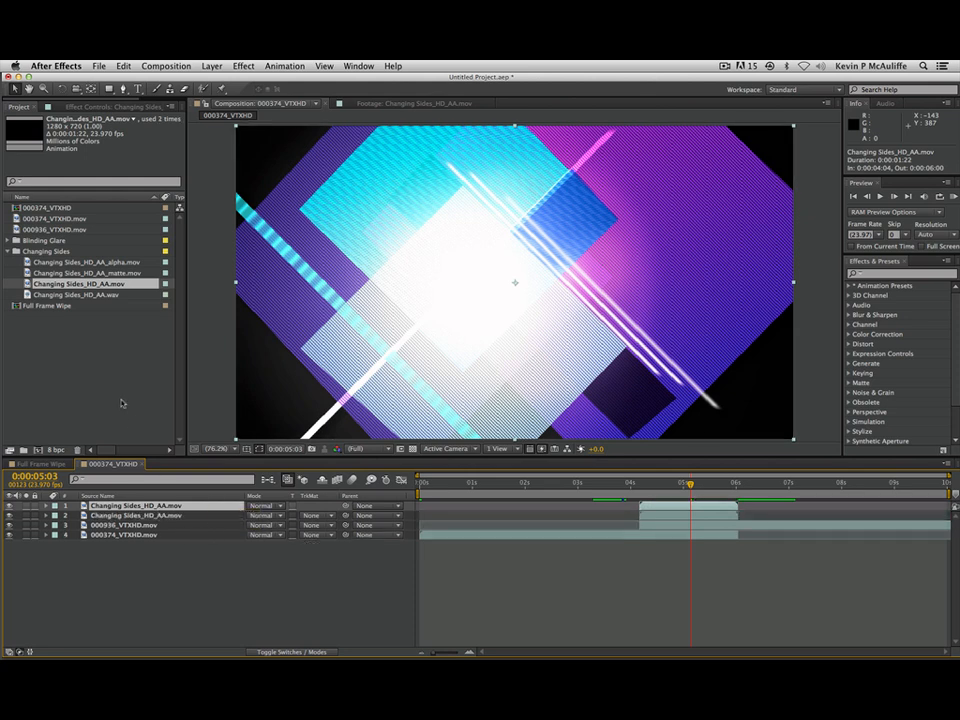
double_click(84, 263)
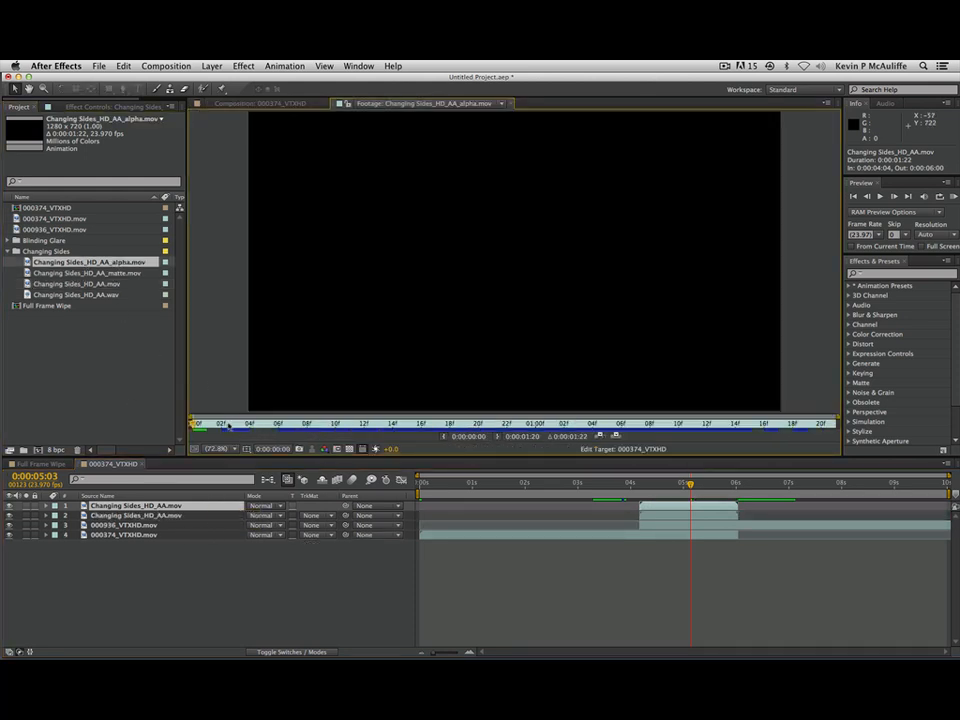
mouse_move(379, 430)
mouse_down()
mouse_move(479, 427)
mouse_move(170, 431)
mouse_up()
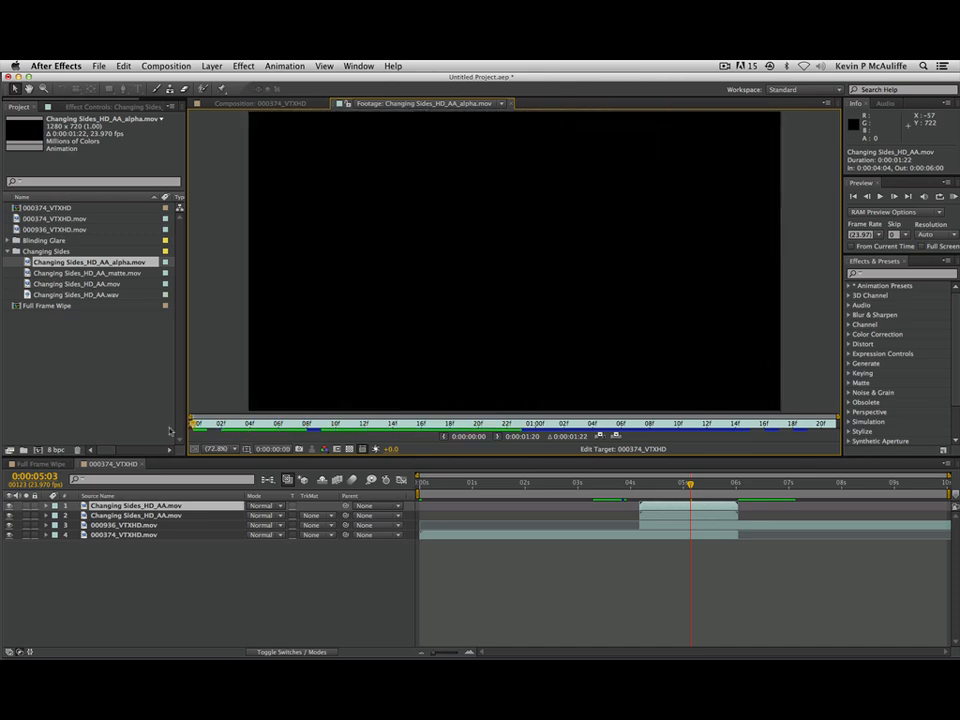
drag(79, 263, 139, 507)
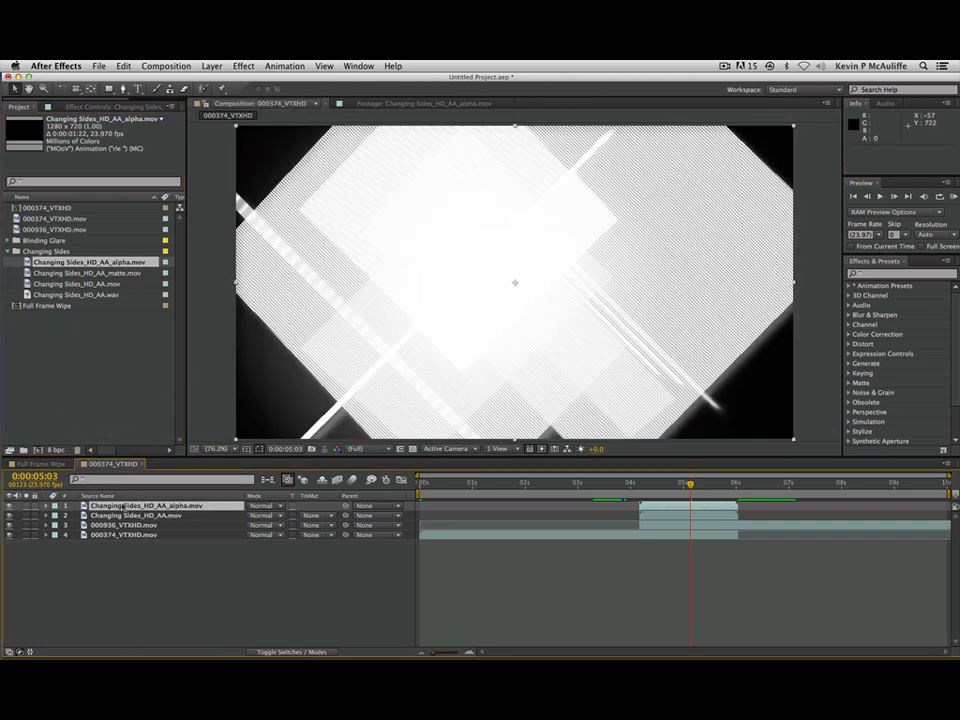
Compare the alpha layer with the colour wipe, then set it as the Luma Matte for Changing Sides_HD_AA.mov and scrub through the result
click(10, 507)
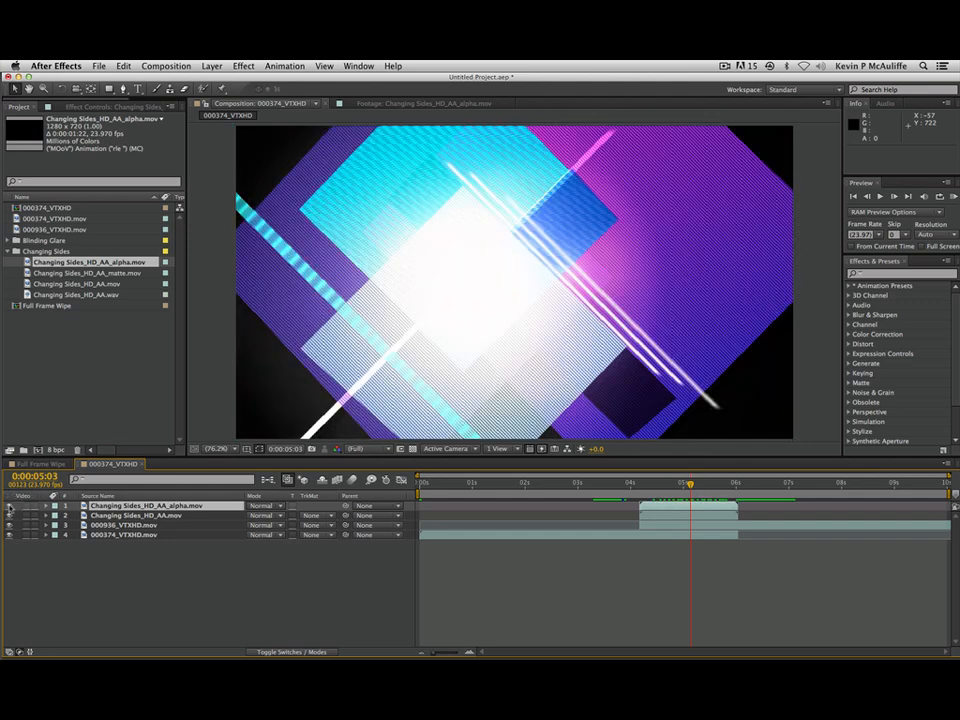
click(10, 507)
click(10, 507)
click(10, 507)
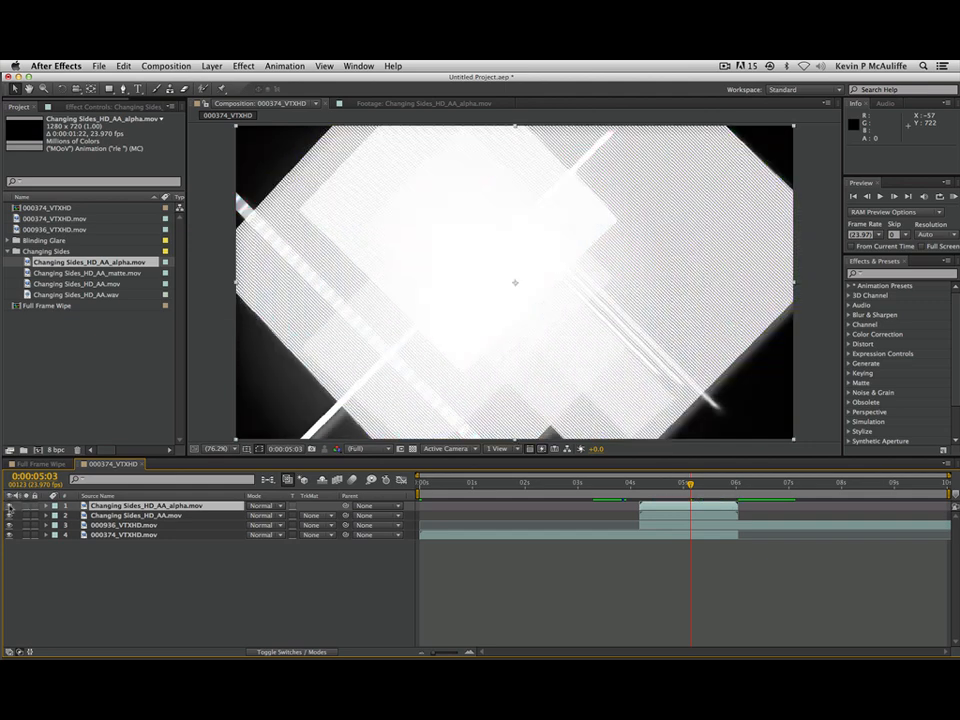
click(314, 515)
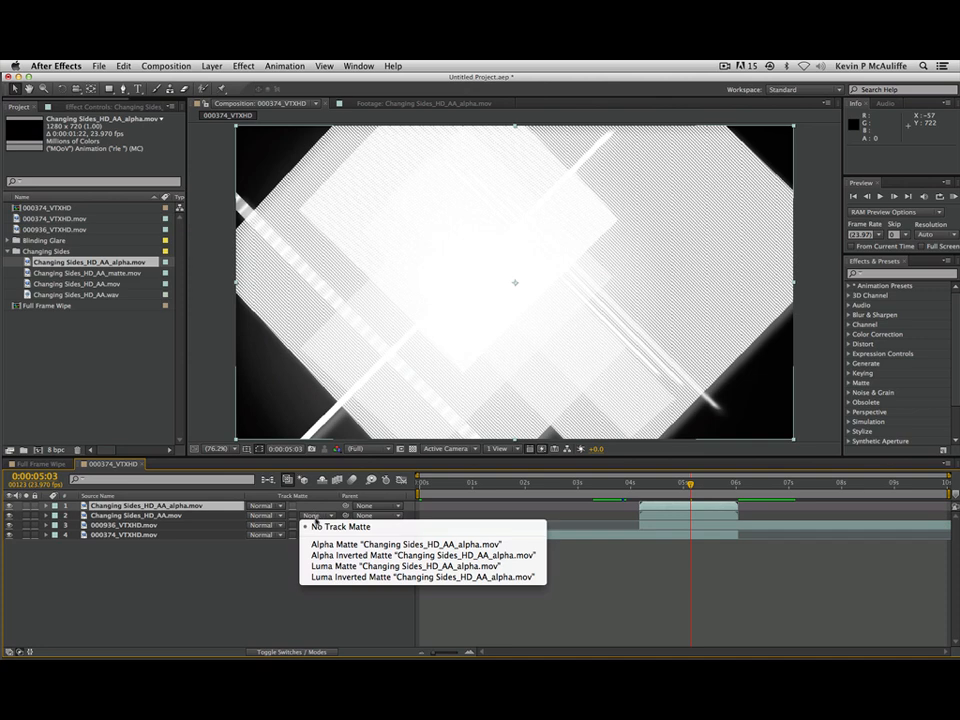
click(333, 565)
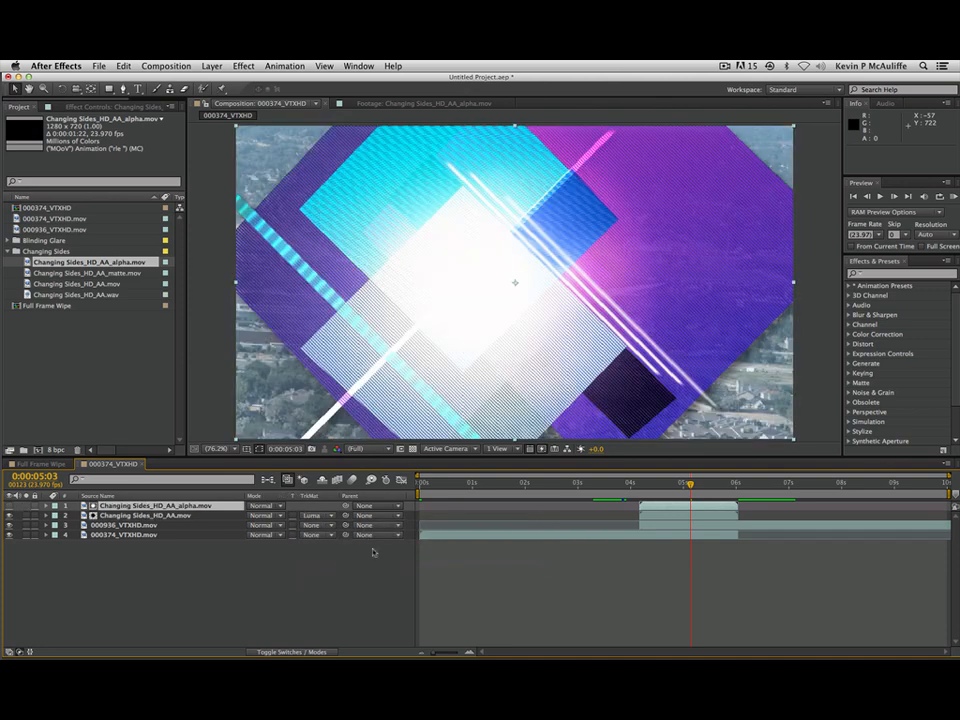
drag(648, 481, 683, 502)
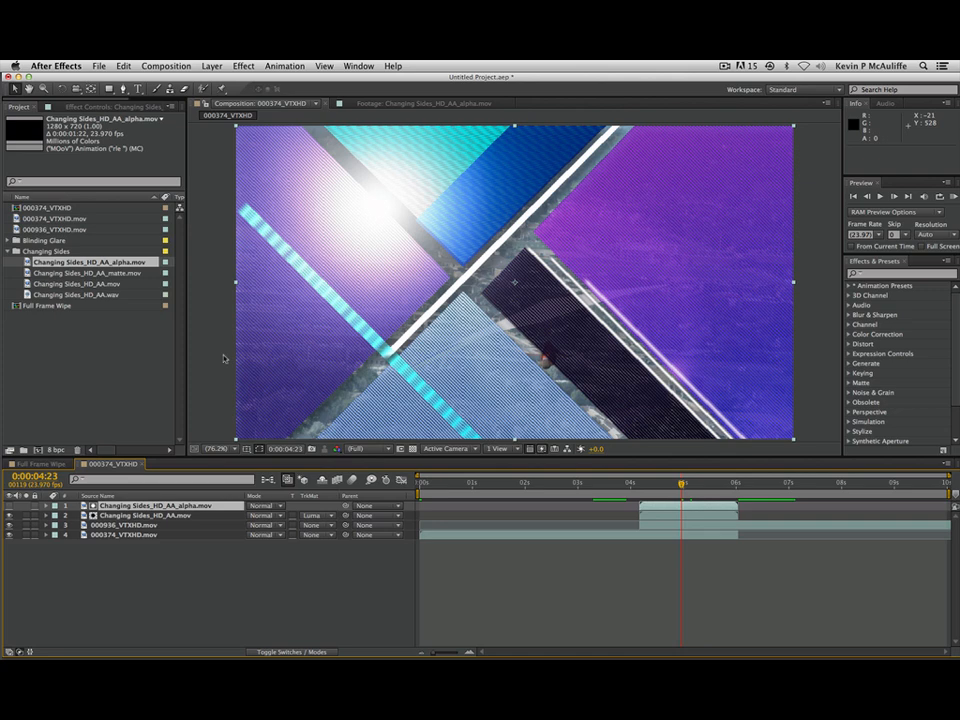
Place Changing Sides_HD_AA_matte.mov beneath the wipe layer starting at 0:00:04:04, and hide Changing Sides_HD_AA.mov to inspect the matte
click(75, 273)
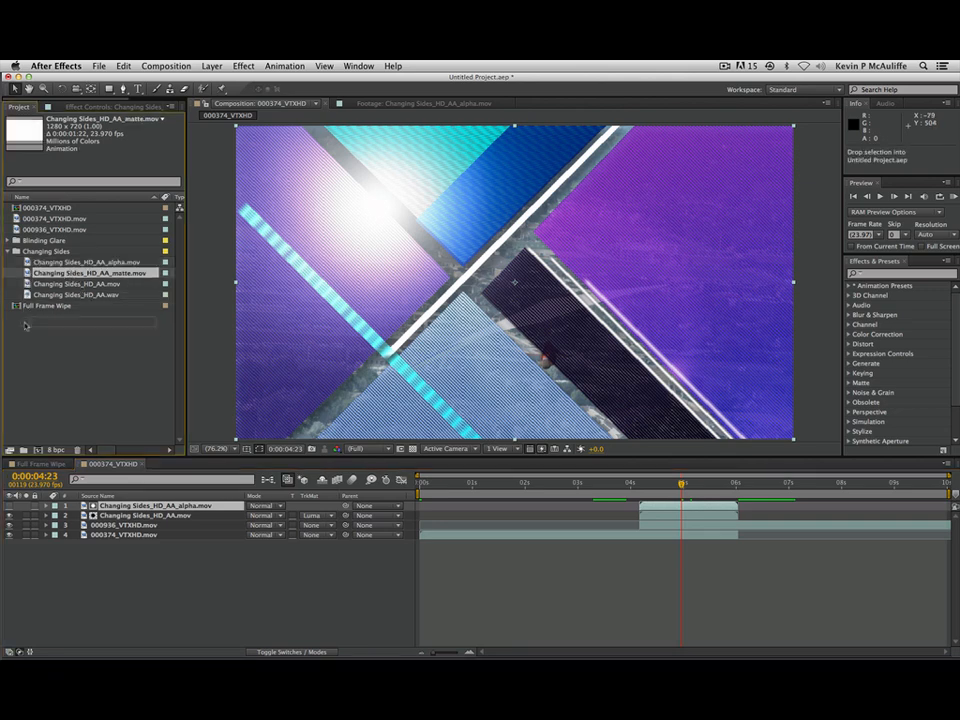
drag(57, 472, 63, 524)
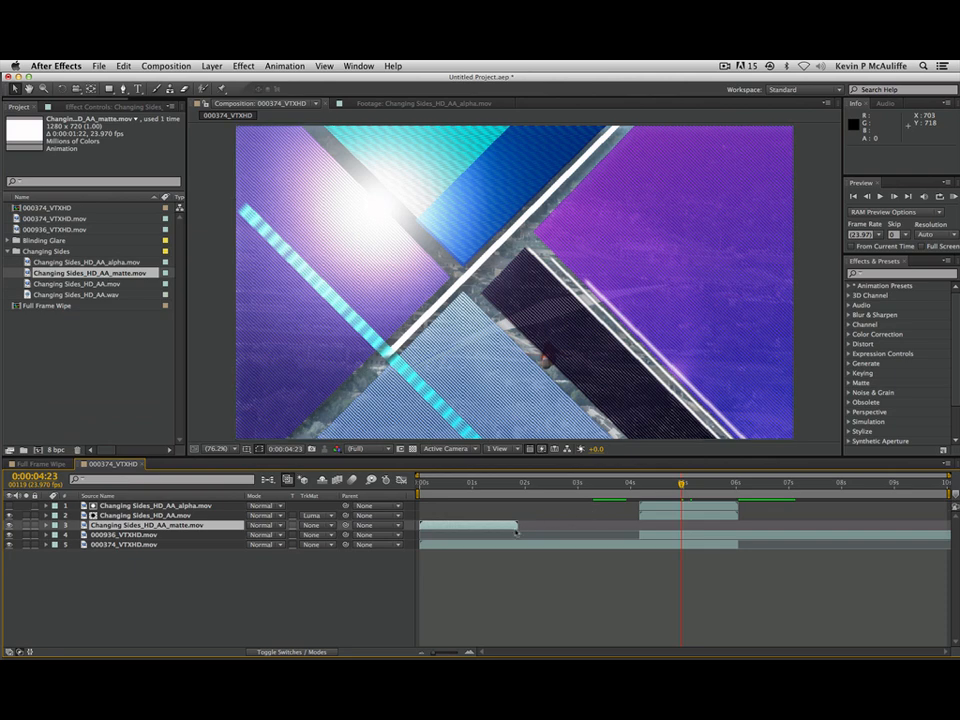
drag(478, 529, 698, 527)
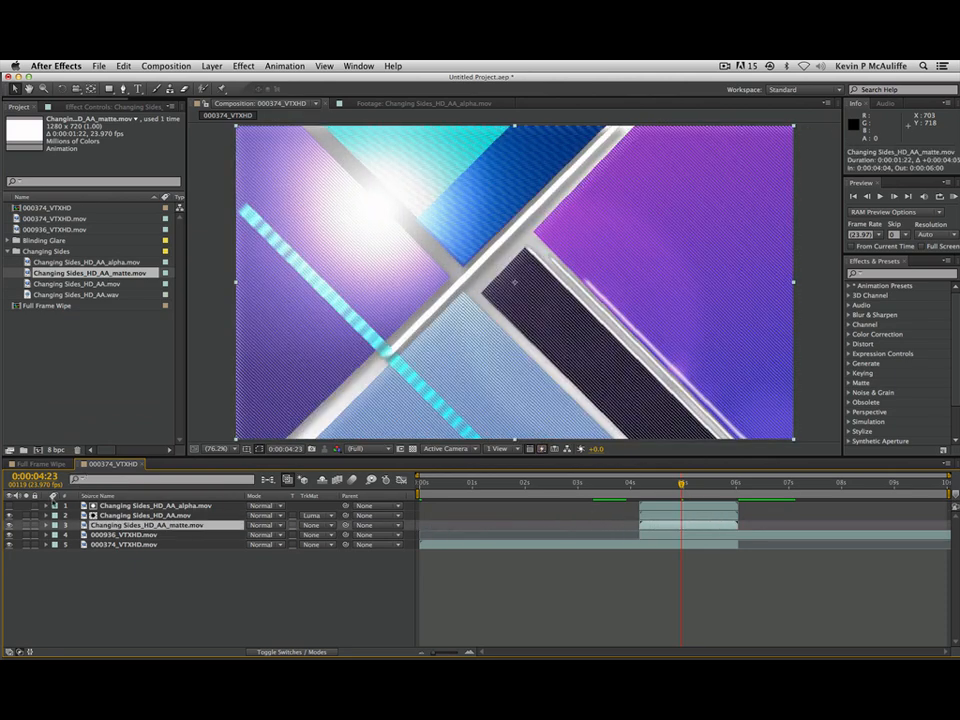
click(10, 516)
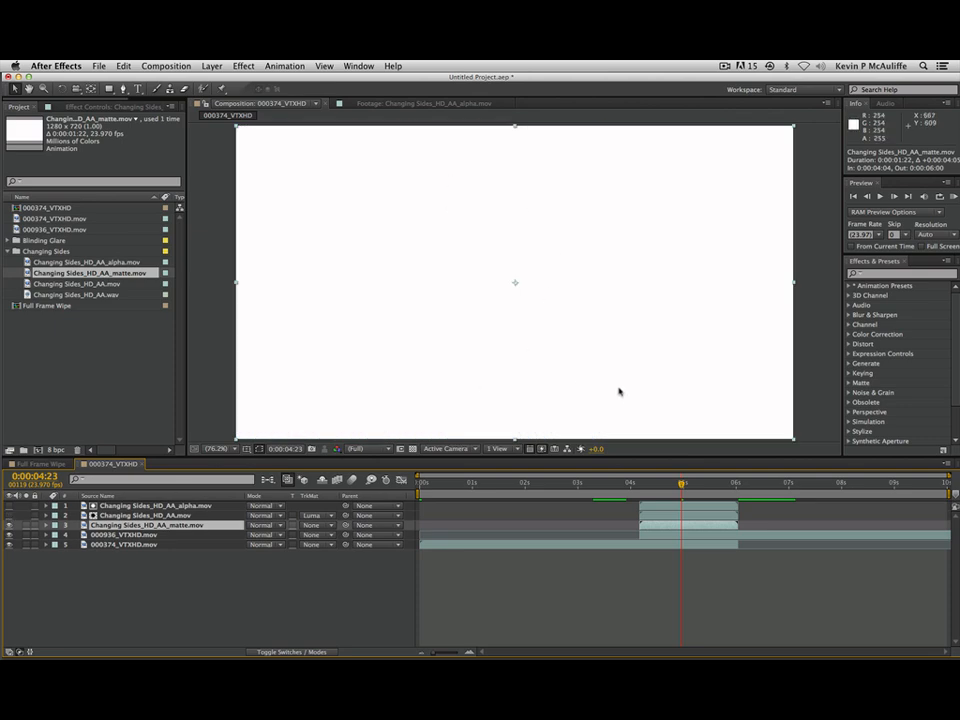
drag(684, 489, 713, 489)
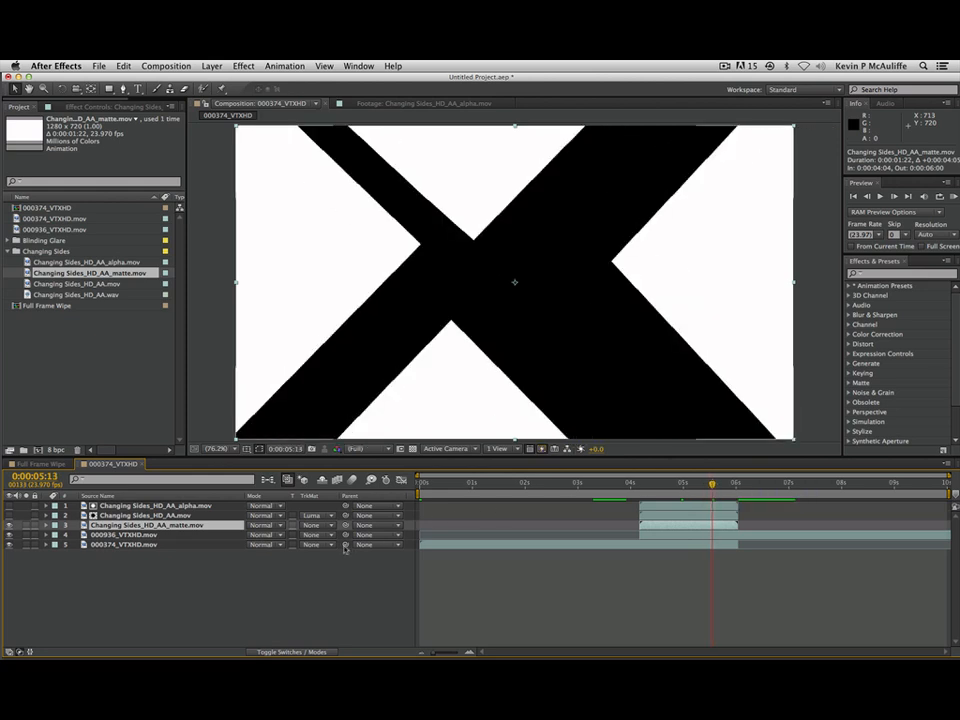
Try Changing Sides_HD_AA_matte.mov as the Luma Matte for 000936_VTXHD.mov and scrub through the wipe
click(331, 538)
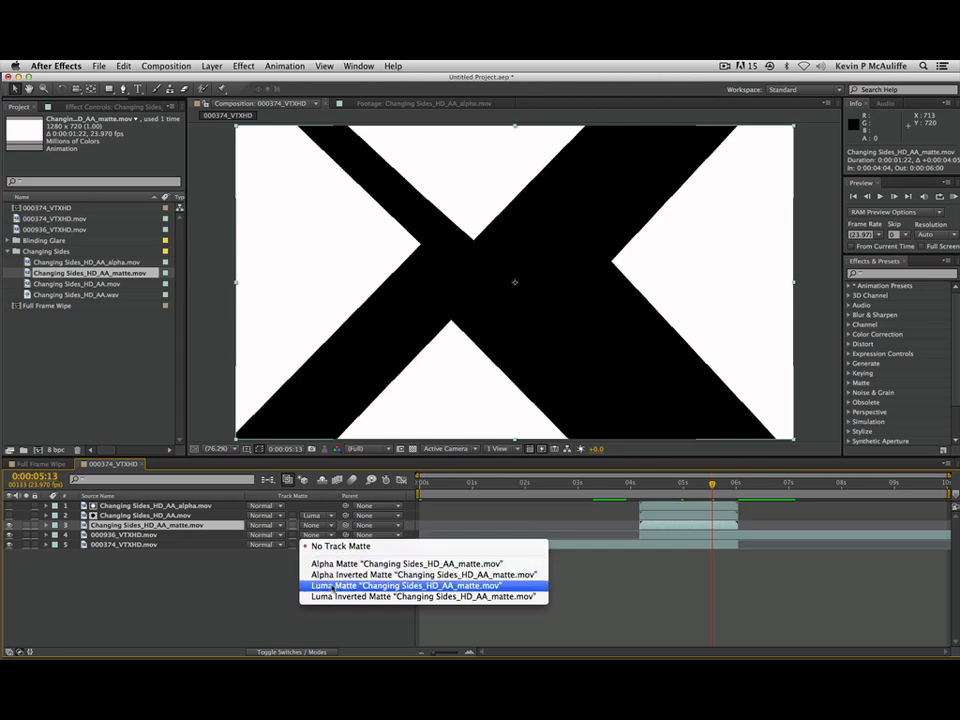
click(334, 586)
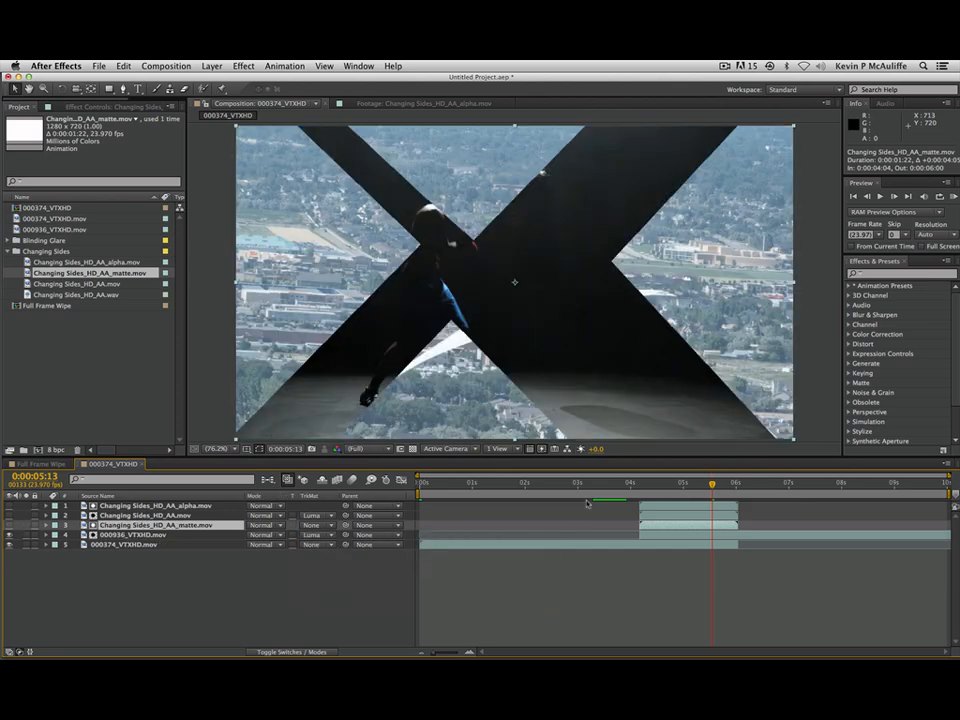
drag(639, 496, 717, 496)
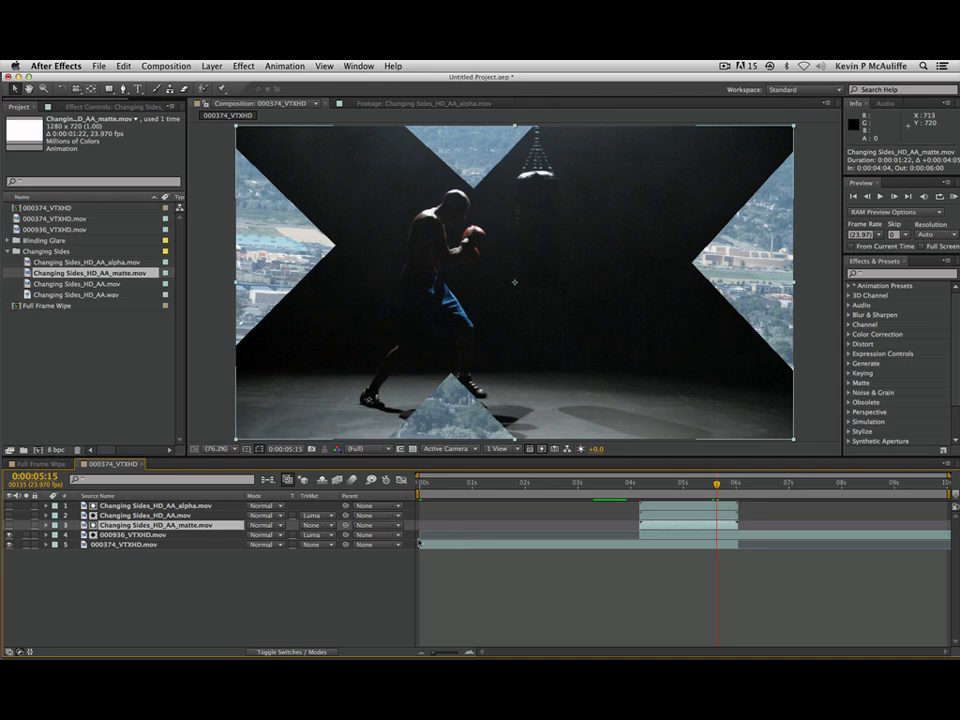
Set the track matte of 000936_VTXHD.mov to Luma Inverted using Changing Sides_HD_AA_matte.mov and scrub through the transition
click(318, 536)
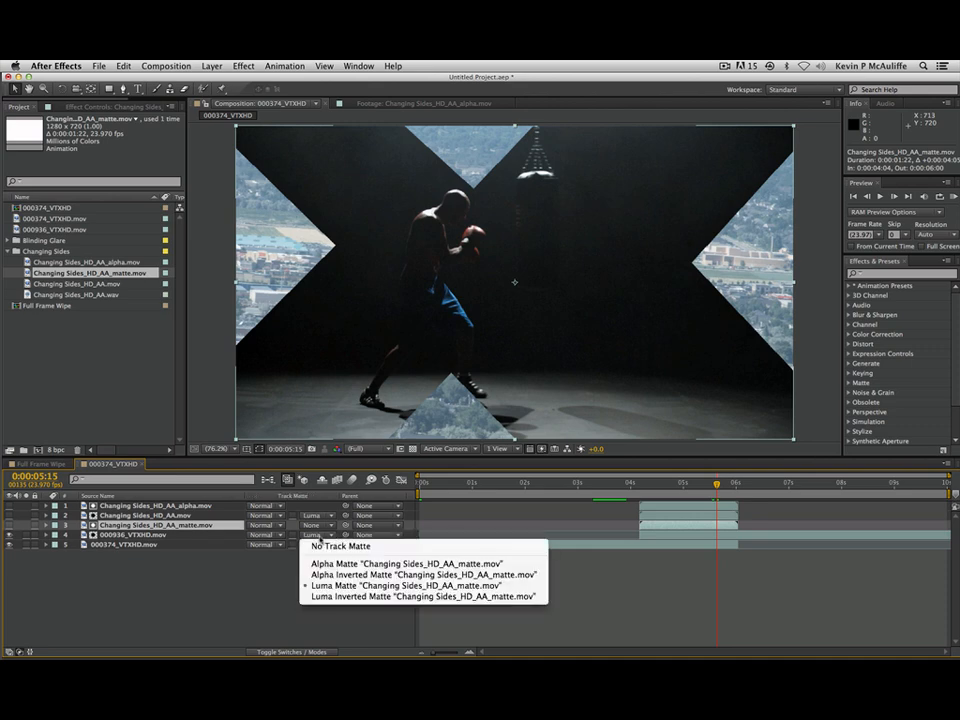
click(318, 596)
drag(594, 488, 758, 483)
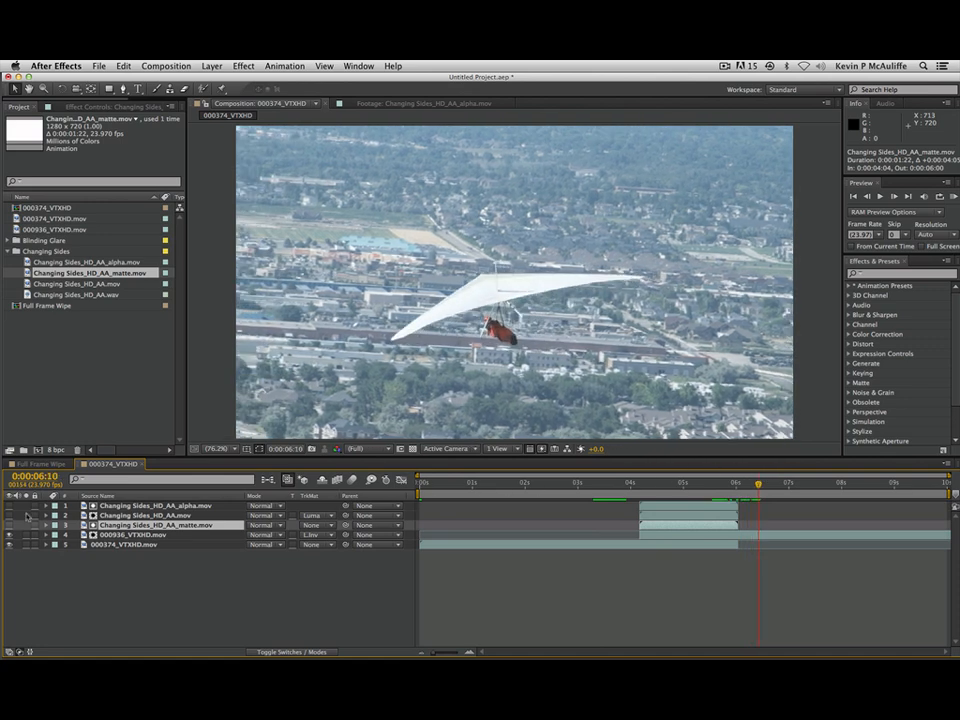
Show the Changing Sides_HD_AA.mov layer again, start the work area just before the transition, and RAM preview the result
click(120, 516)
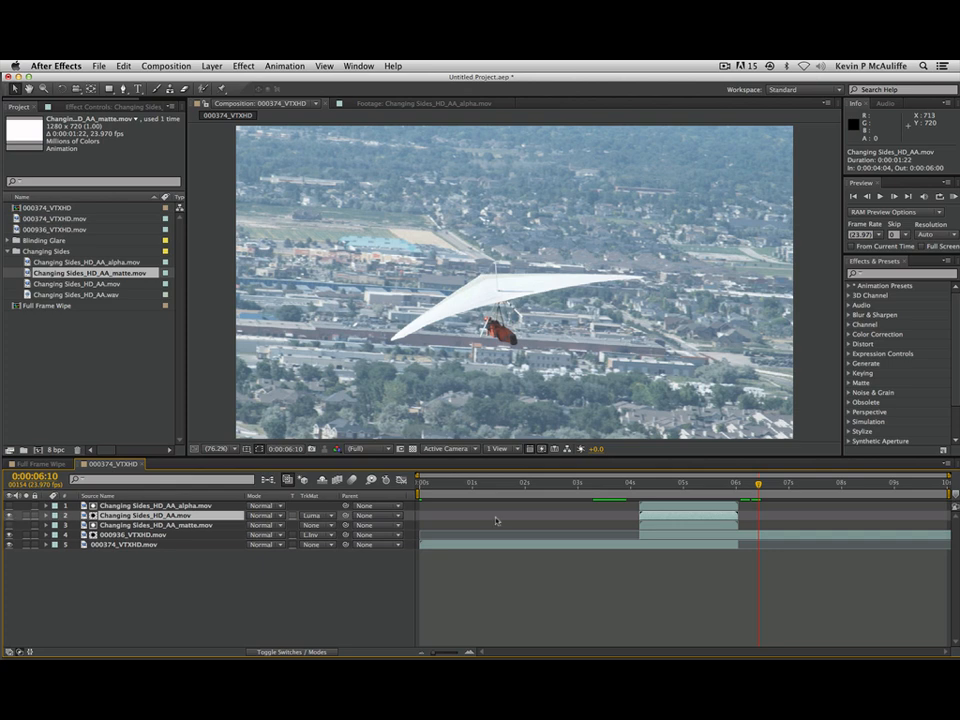
drag(418, 498, 610, 495)
key(KP_0)
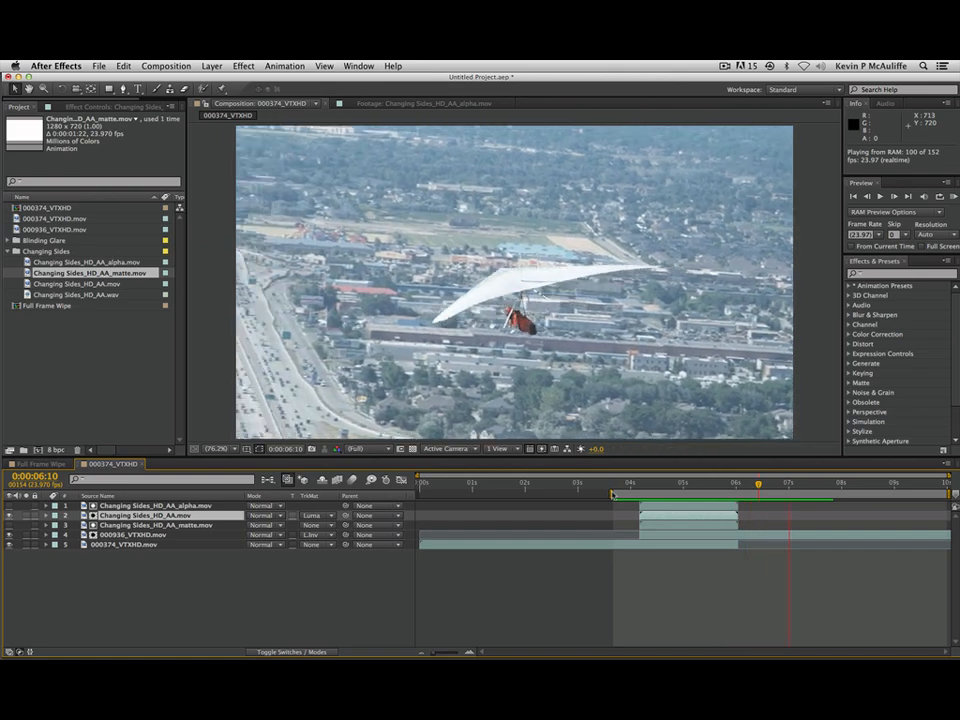
key(space)
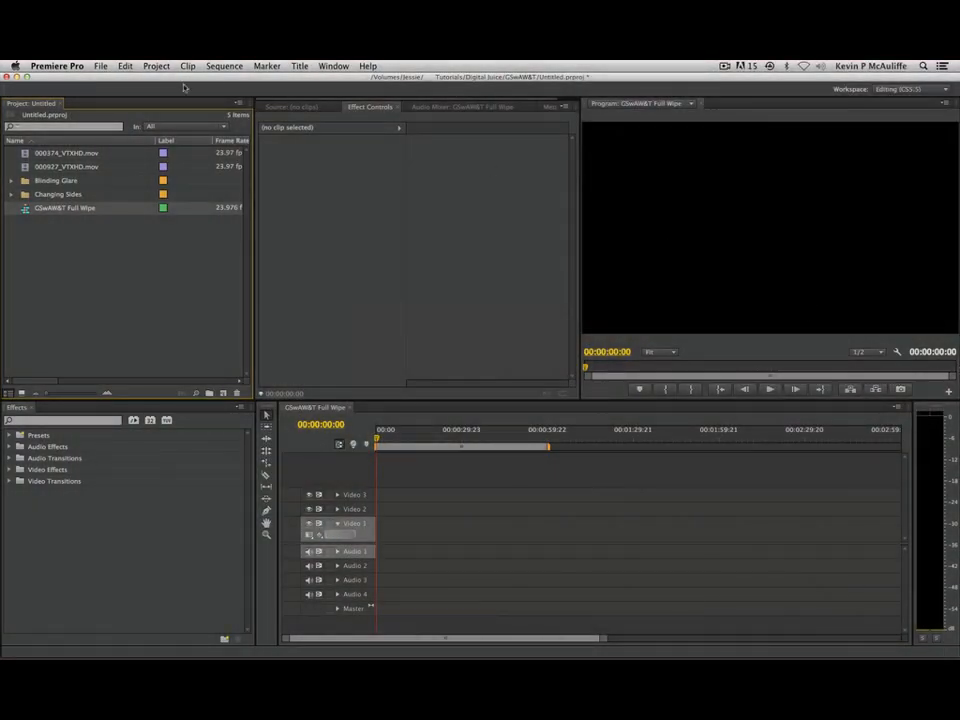
In Premiere Pro, place 000374_VTXHD.mov at the start of Video 1 and change the sequence settings to match the clip
double_click(31, 154)
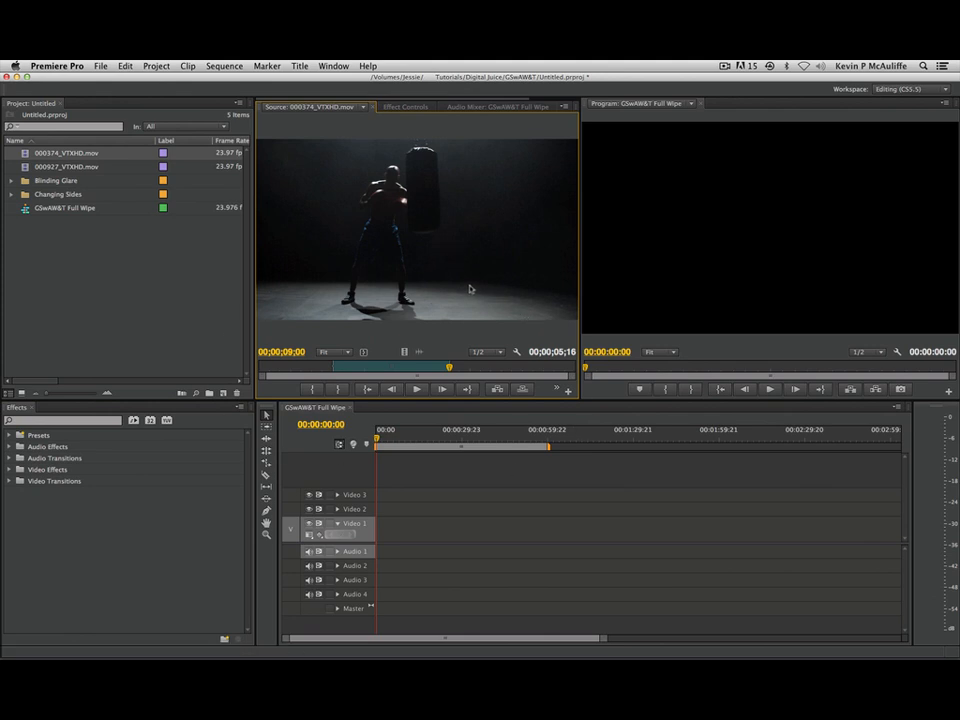
drag(439, 246, 388, 527)
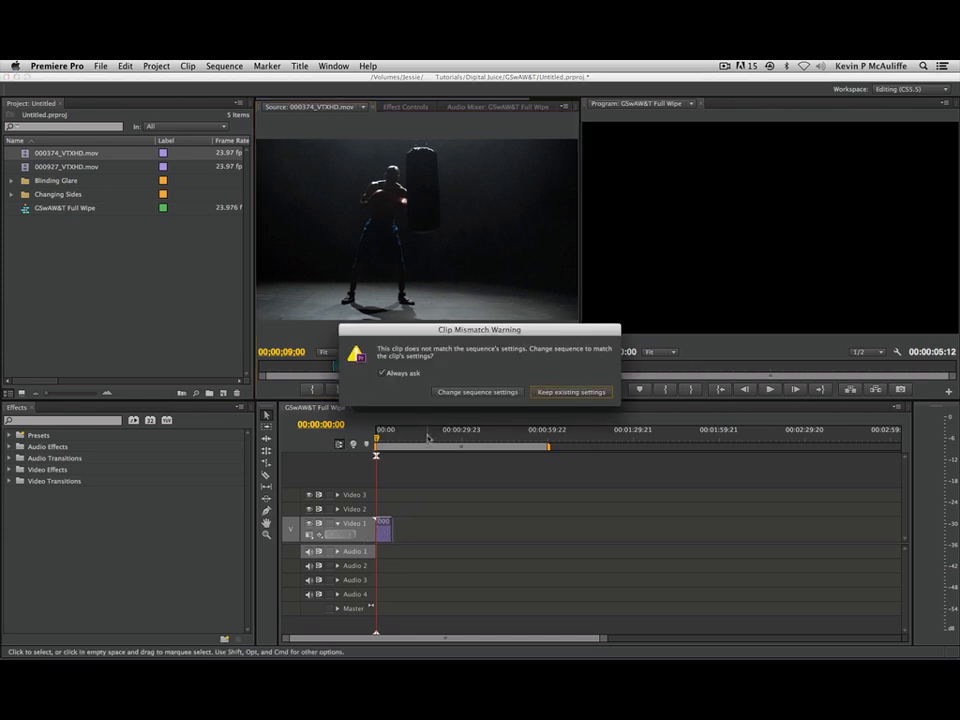
click(475, 393)
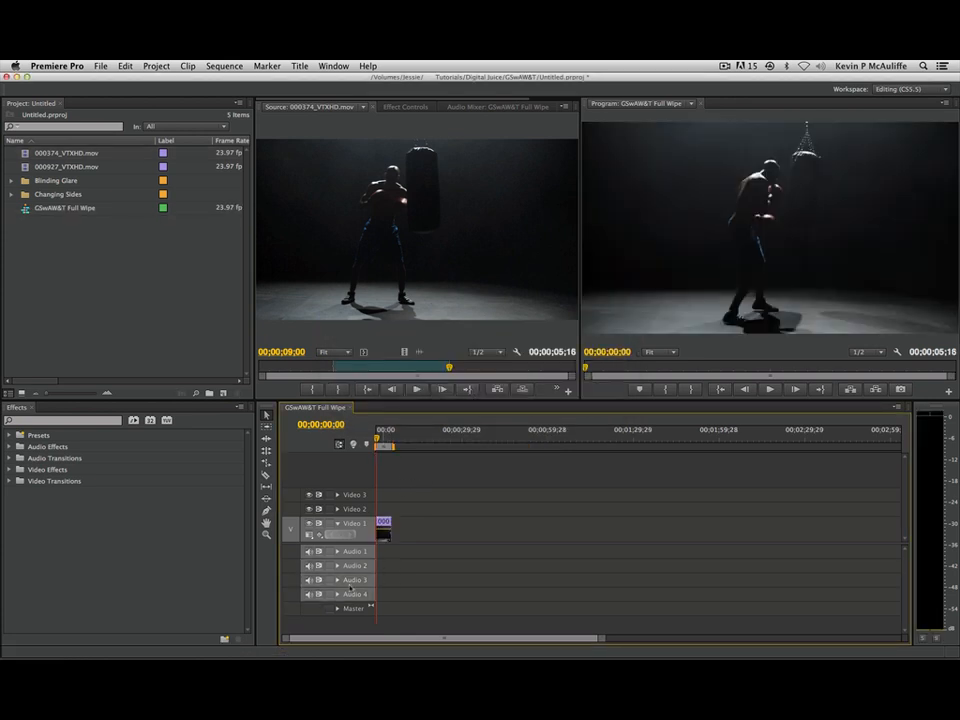
drag(287, 639, 380, 629)
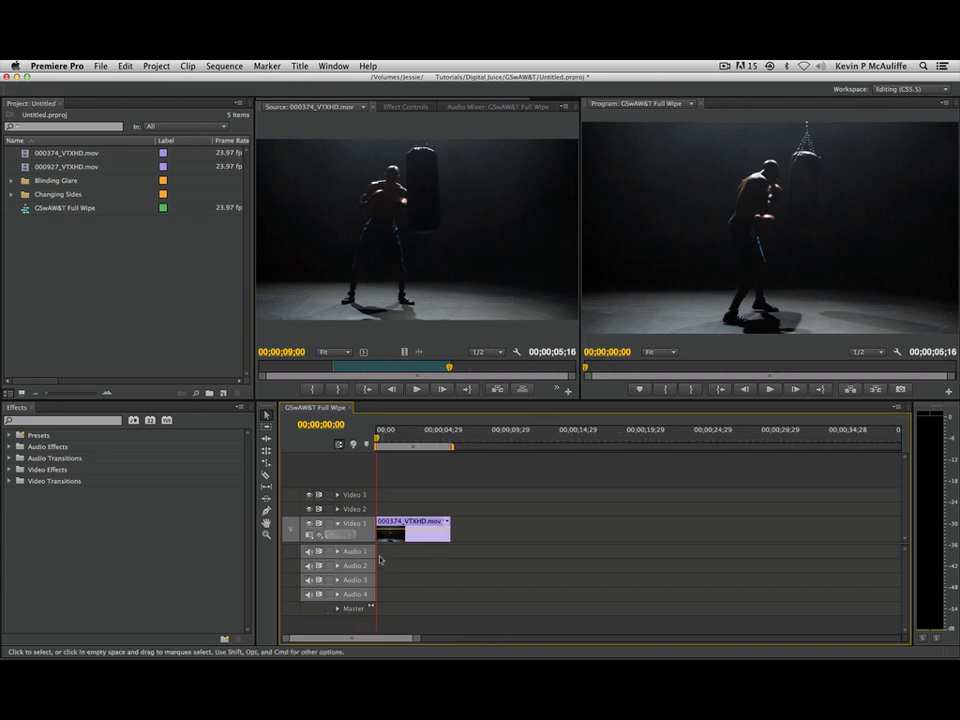
Place 000927_VTXHD.mov on Video 1 directly after 000374_VTXHD.mov
click(25, 167)
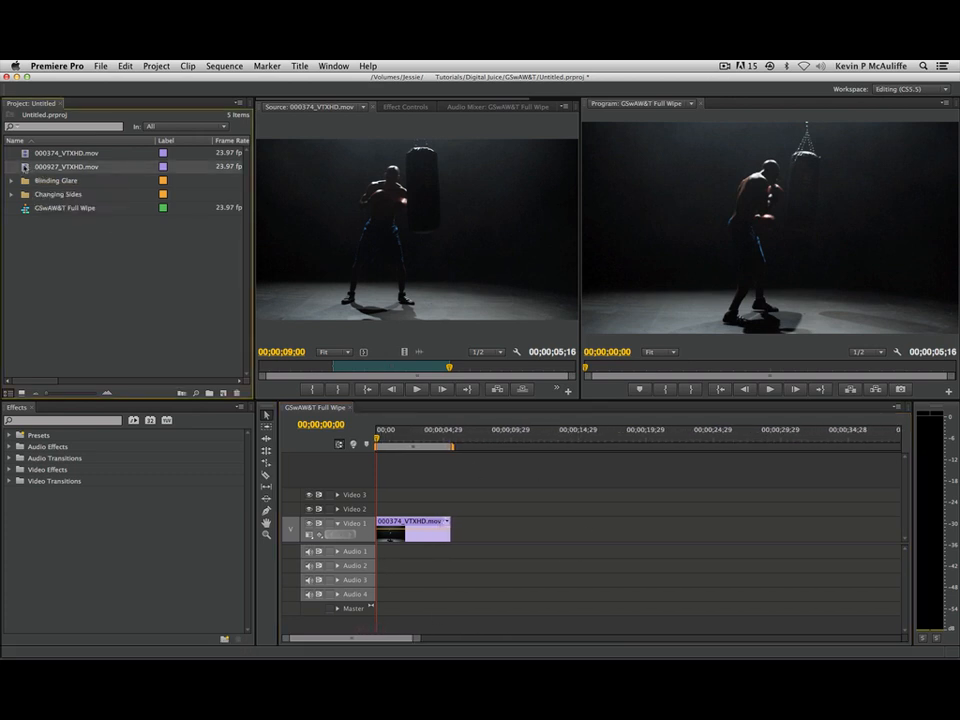
double_click(25, 167)
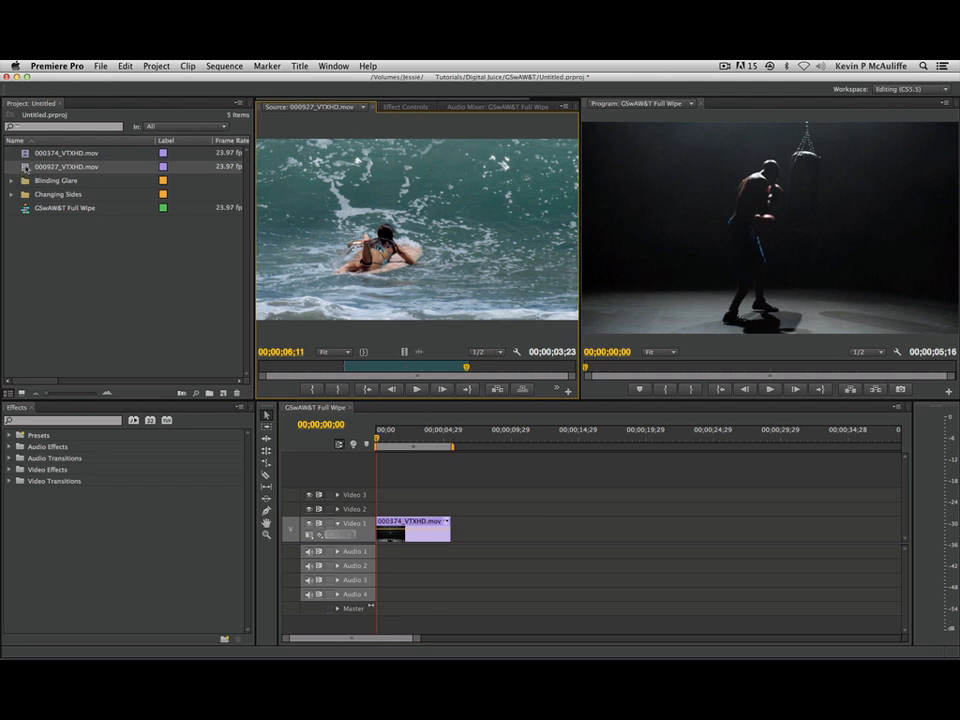
drag(451, 460, 453, 519)
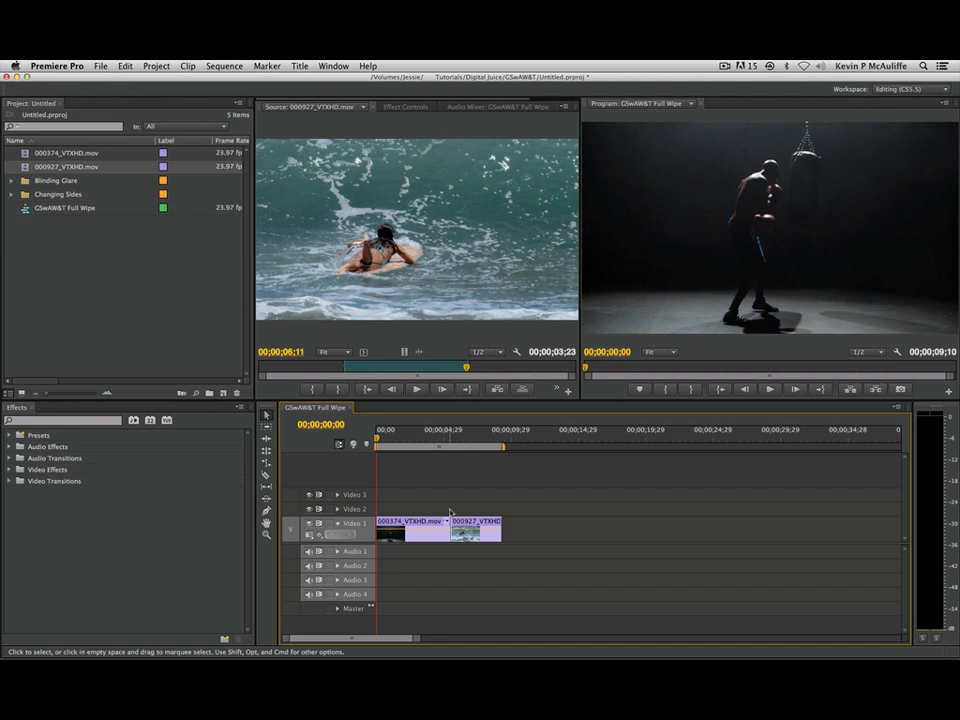
Place Blinding Glare_HD_A_alpha.mov on Video 2 over the cut and shift it slightly earlier so the cut sits under full white
click(12, 181)
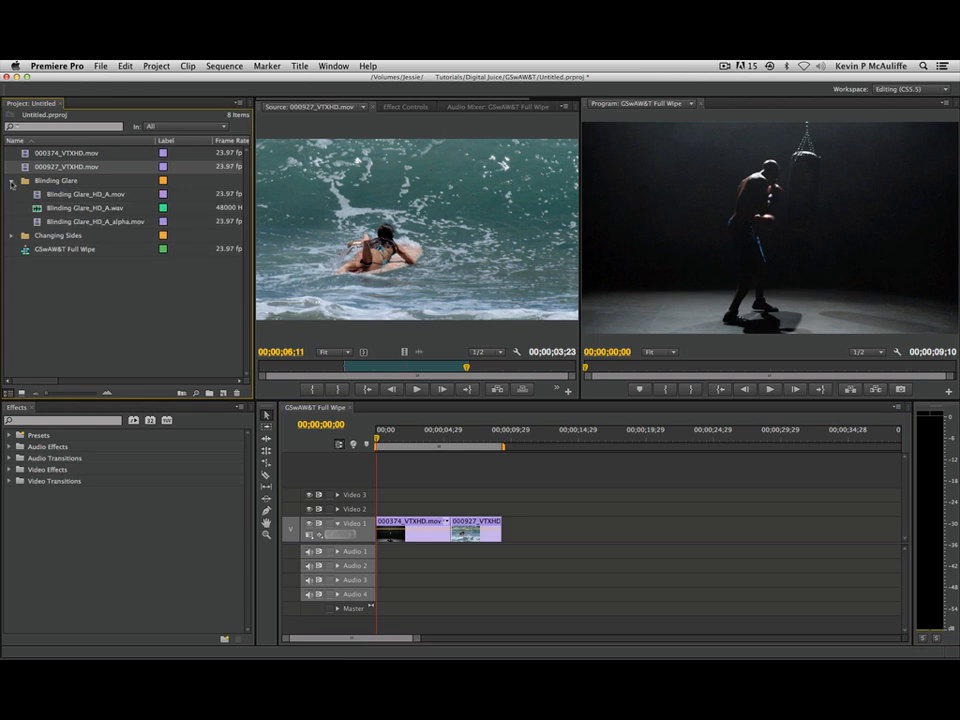
drag(39, 222, 252, 324)
drag(300, 356, 440, 507)
click(451, 436)
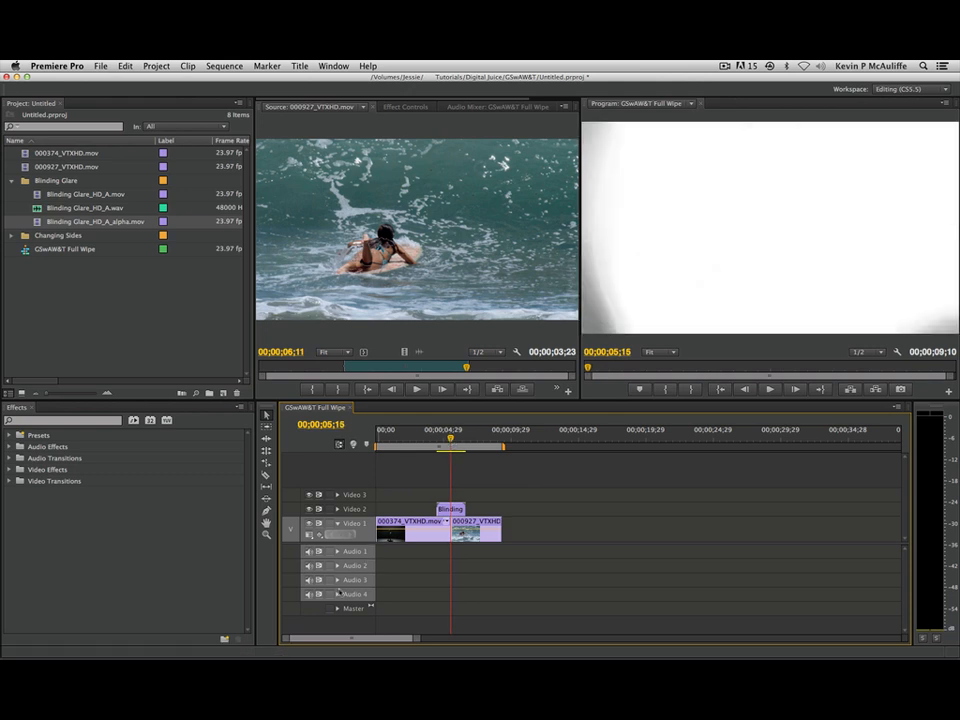
drag(287, 638, 327, 634)
click(642, 438)
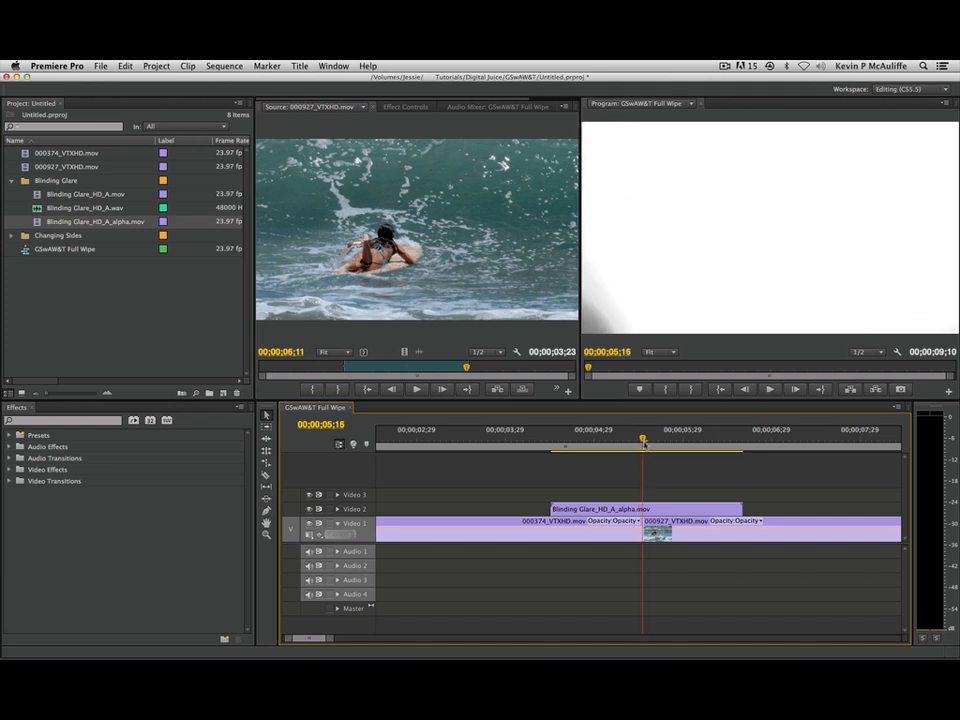
drag(662, 511, 659, 514)
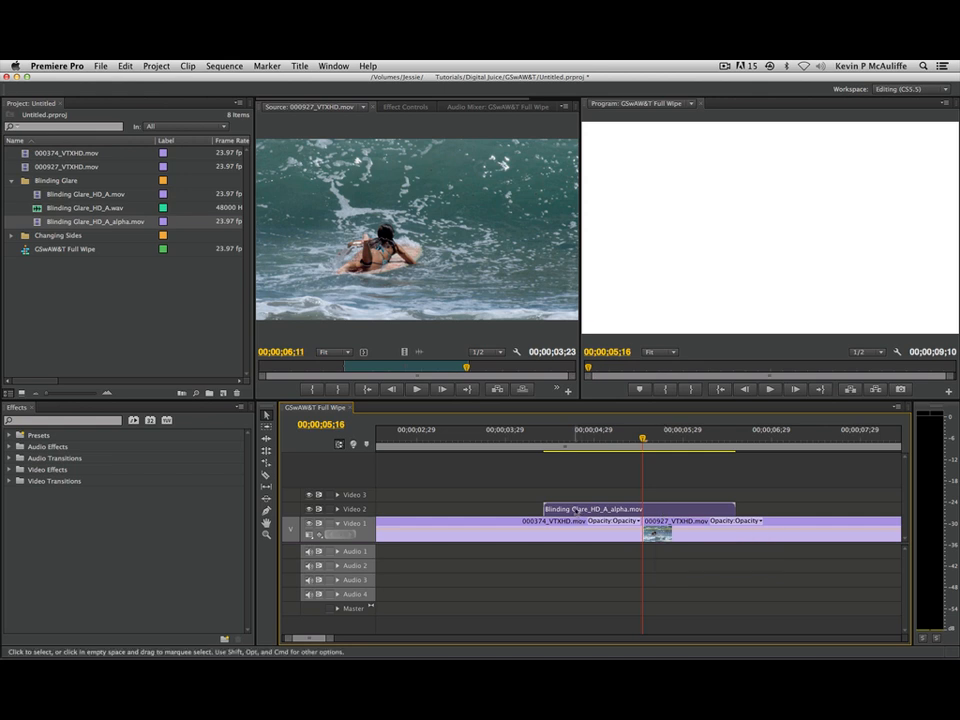
Move Blinding Glare_HD_A_alpha.mov up to Video 3 and place Blinding Glare_HD_A.mov beneath it on Video 2 with the same start
drag(573, 511, 576, 497)
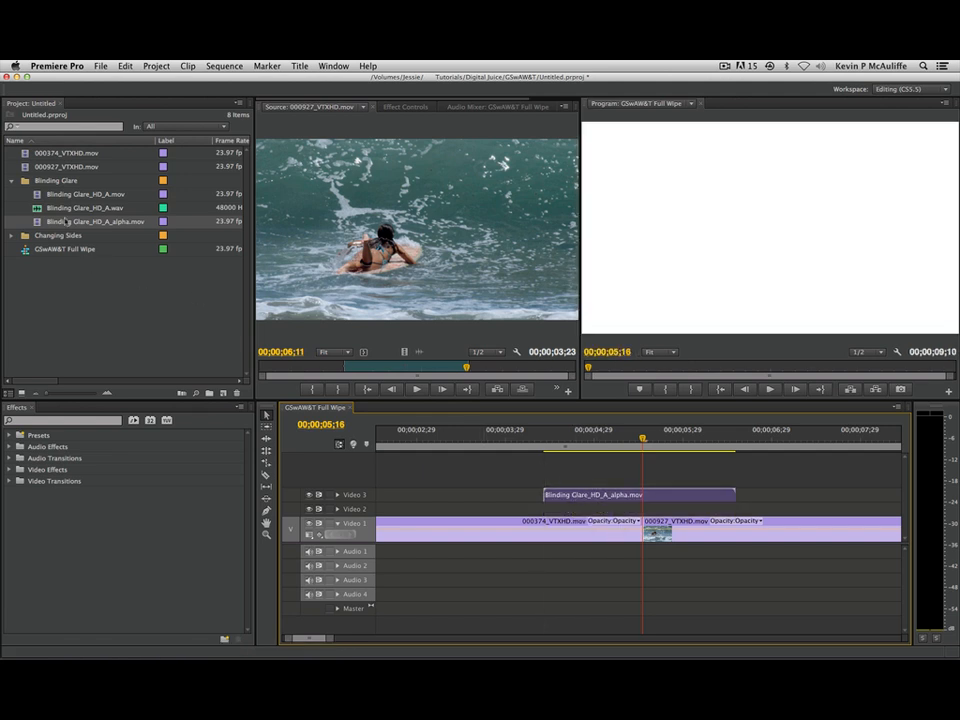
click(39, 196)
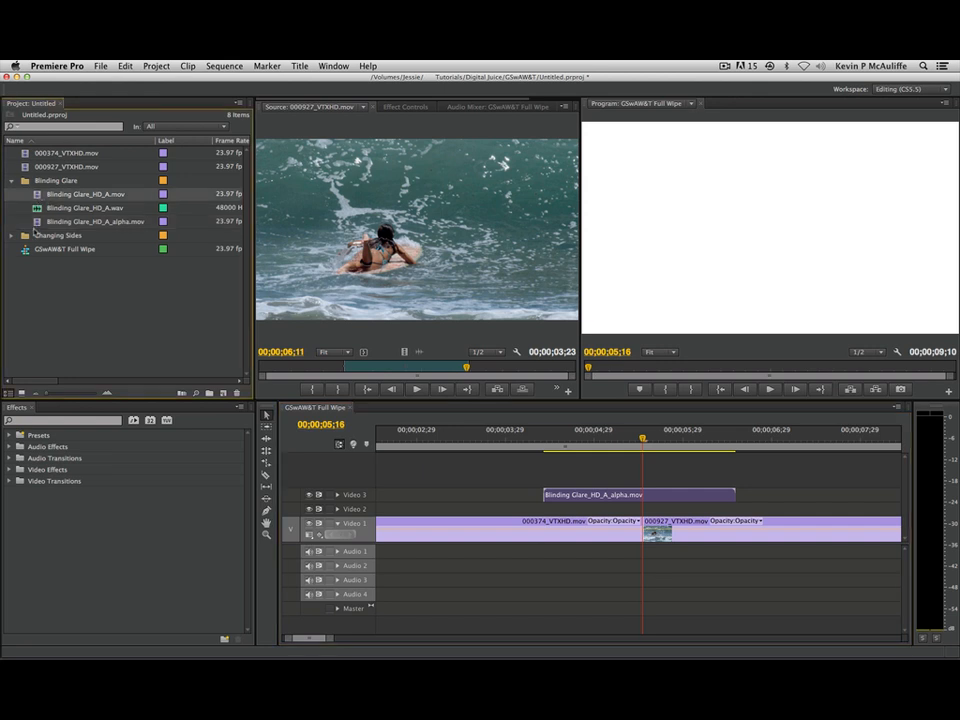
drag(40, 198, 545, 508)
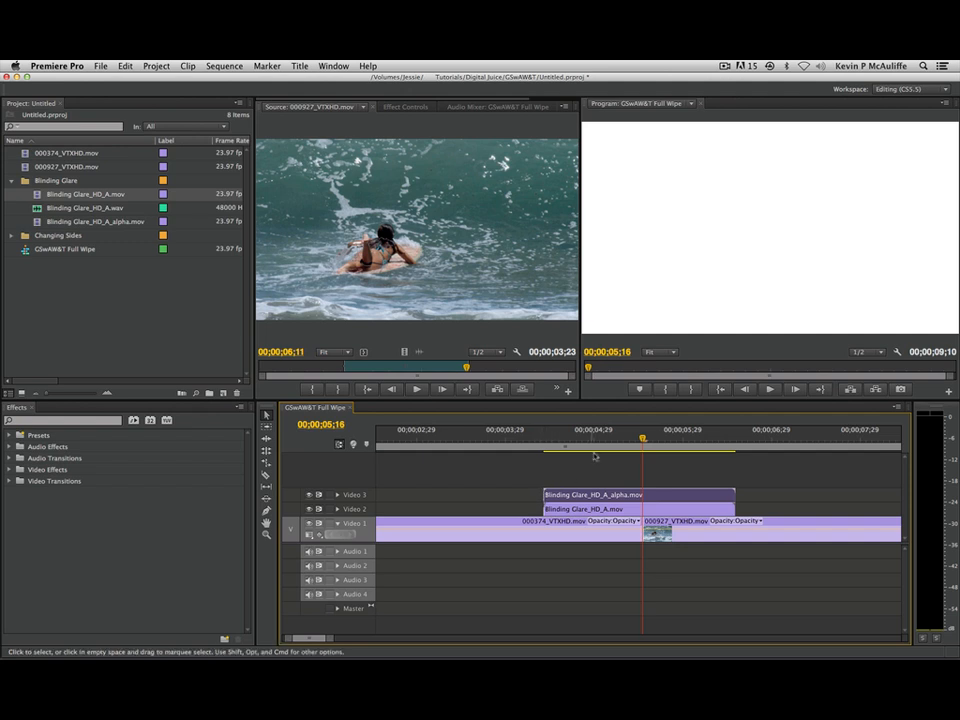
drag(595, 440, 640, 440)
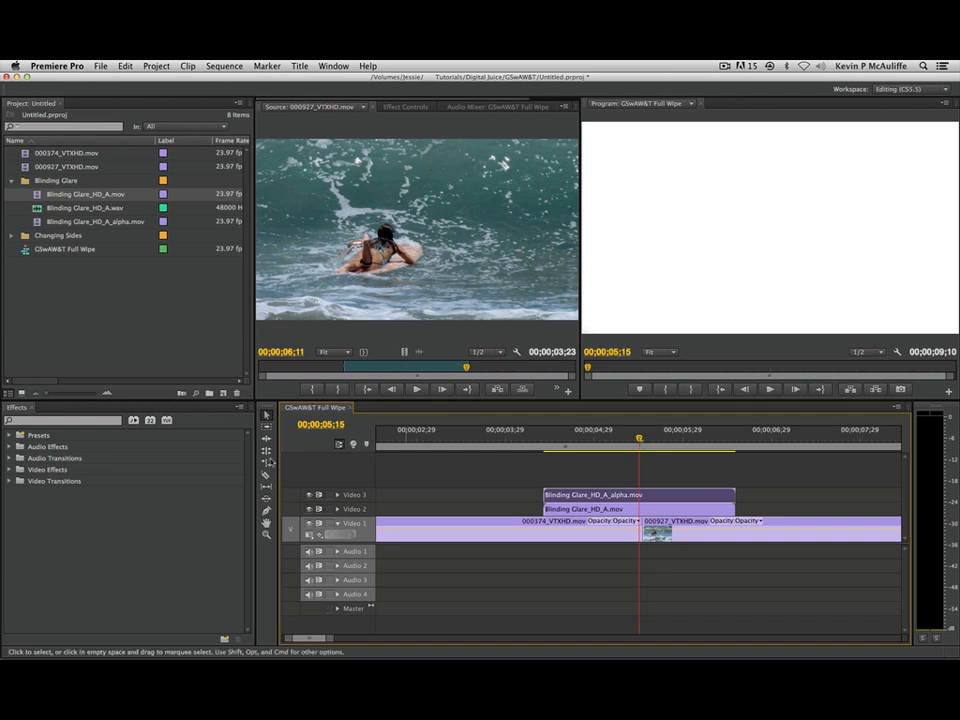
Find the Track Matte Key effect and apply it to Blinding Glare_HD_A.mov on Video 2
click(37, 421)
text(track matte)
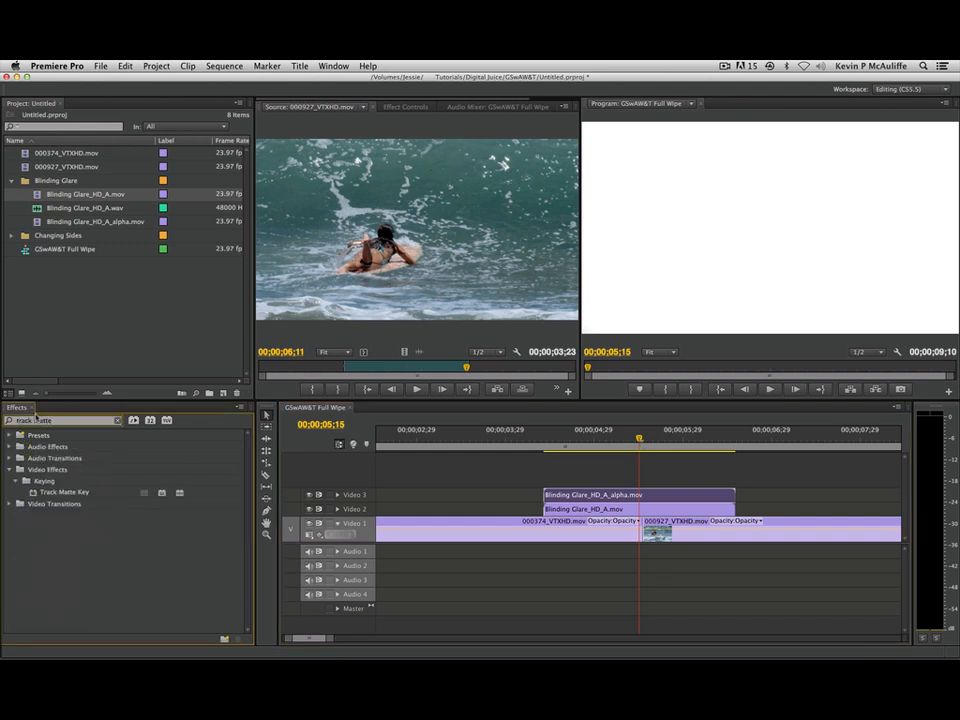
drag(33, 497, 342, 452)
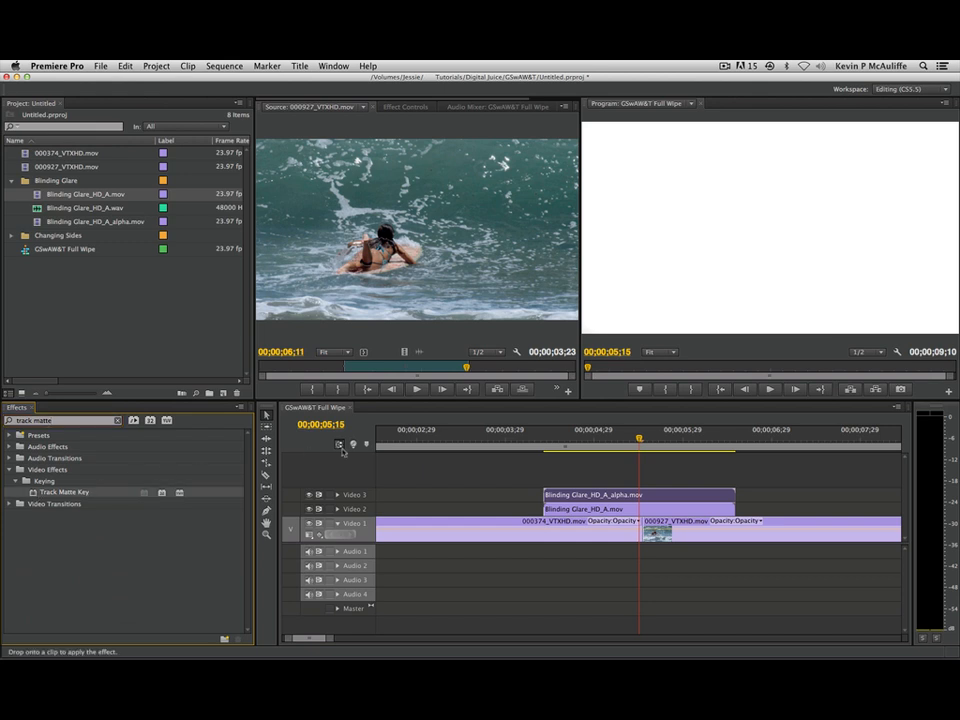
drag(543, 480, 618, 511)
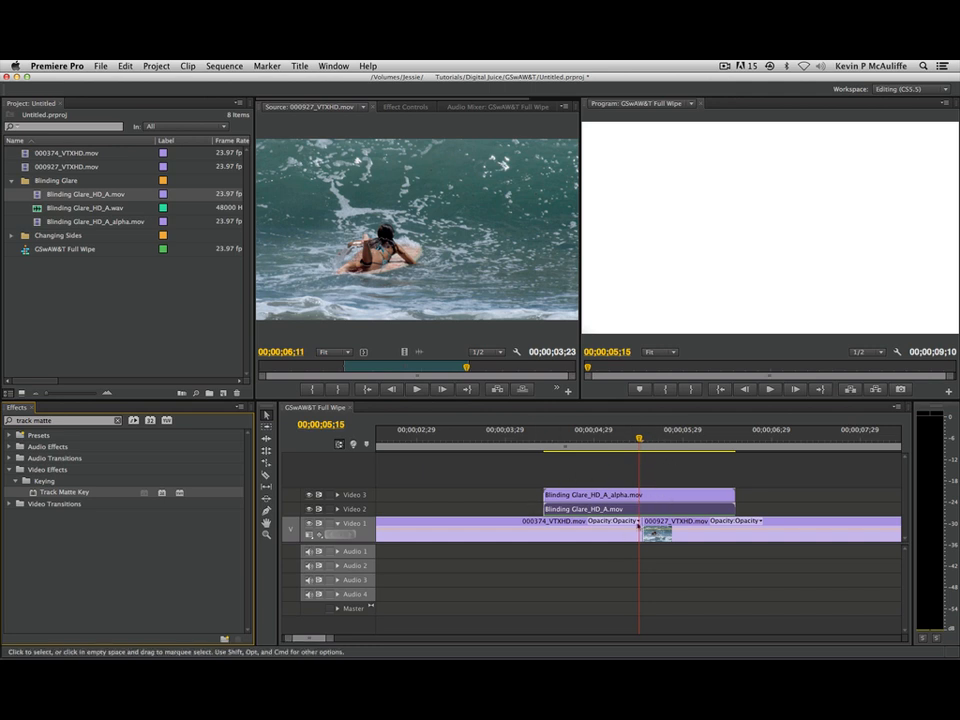
Set the Track Matte Key's Matte to Video 3 for Blinding Glare_HD_A.mov and scrub back through the wipe
double_click(622, 510)
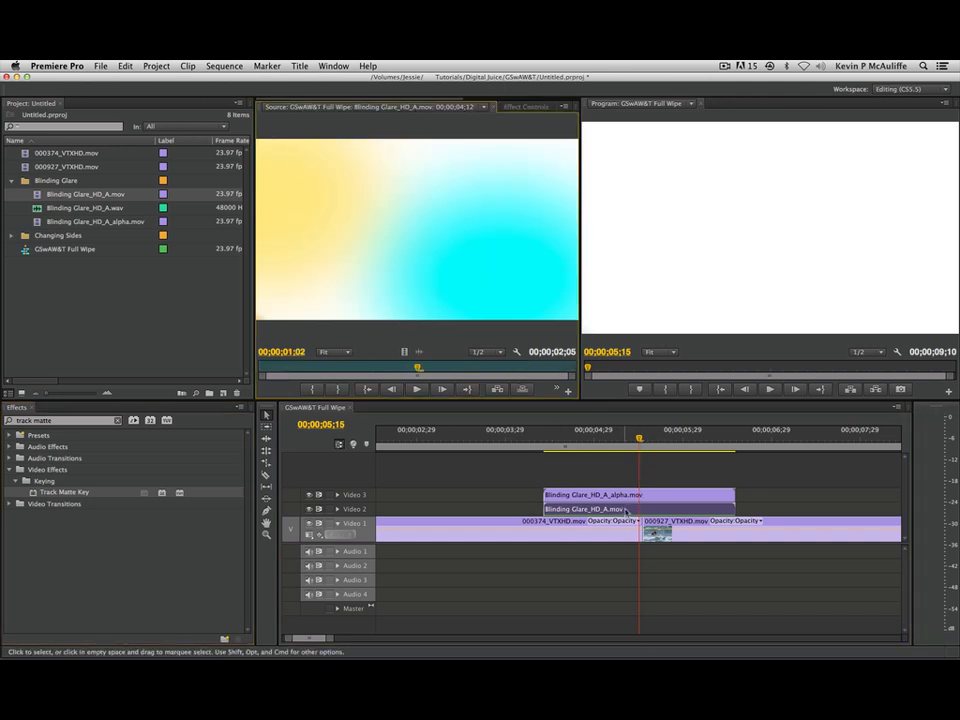
click(516, 107)
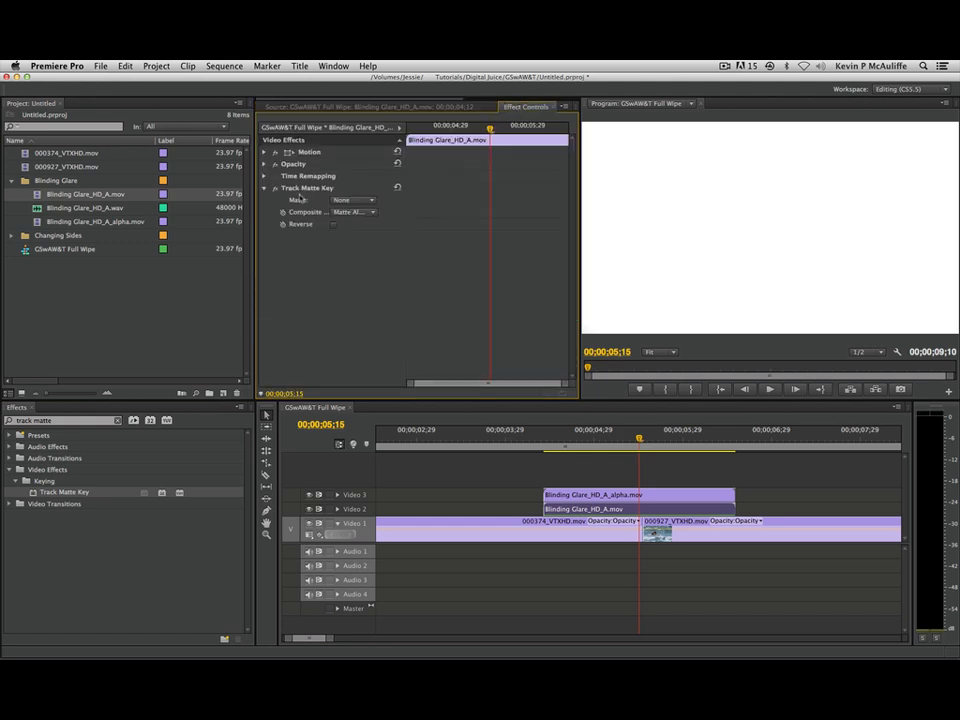
click(343, 203)
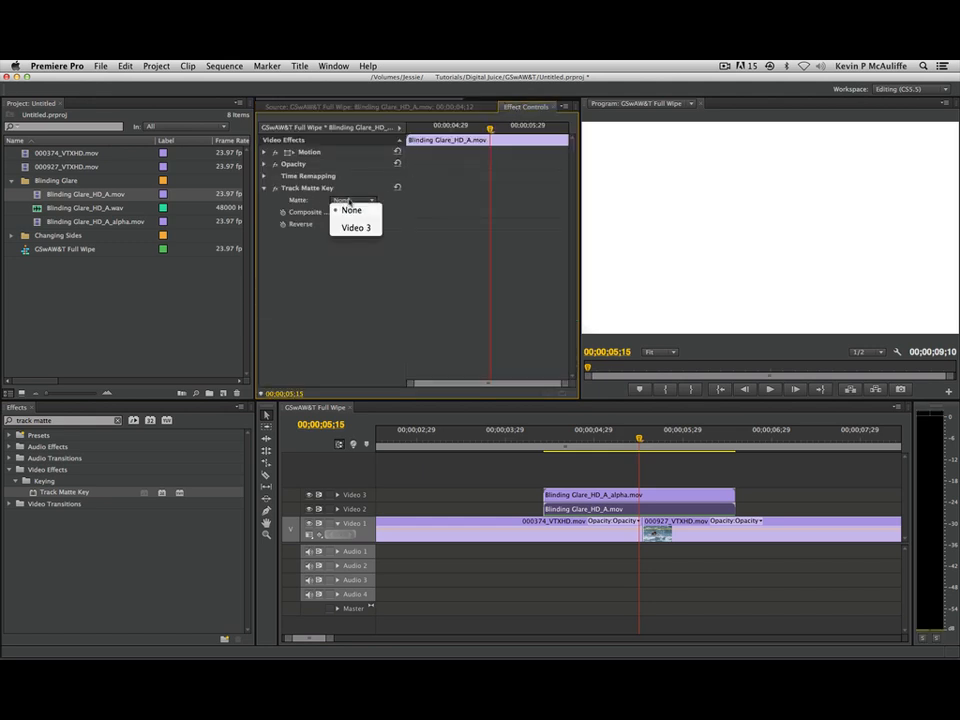
click(353, 228)
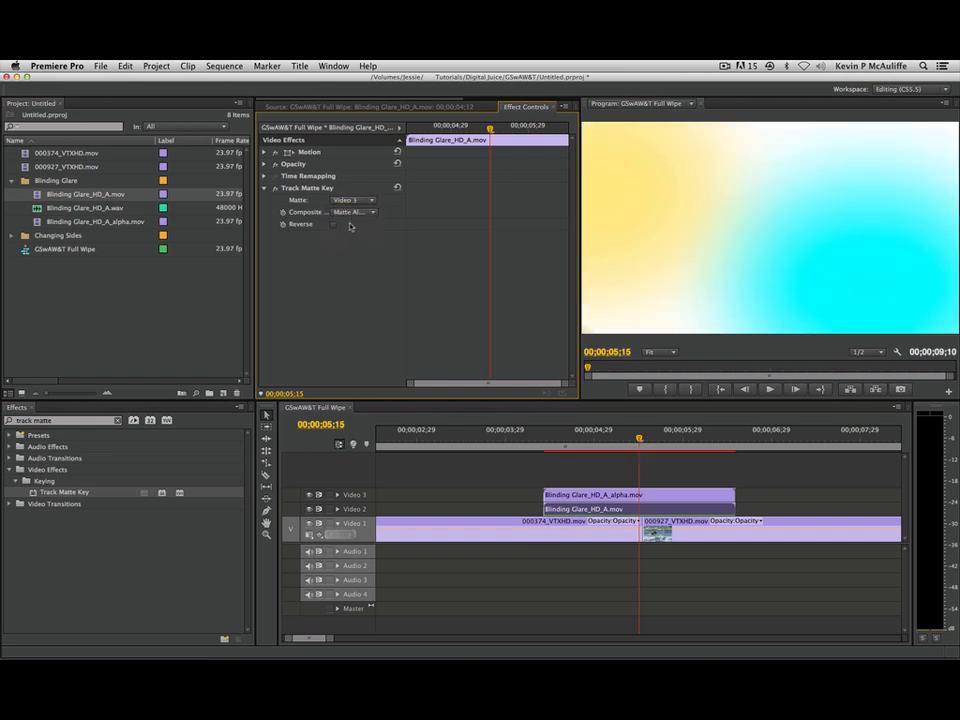
mouse_move(616, 432)
mouse_down()
mouse_move(557, 441)
mouse_move(607, 441)
mouse_move(599, 441)
mouse_up()
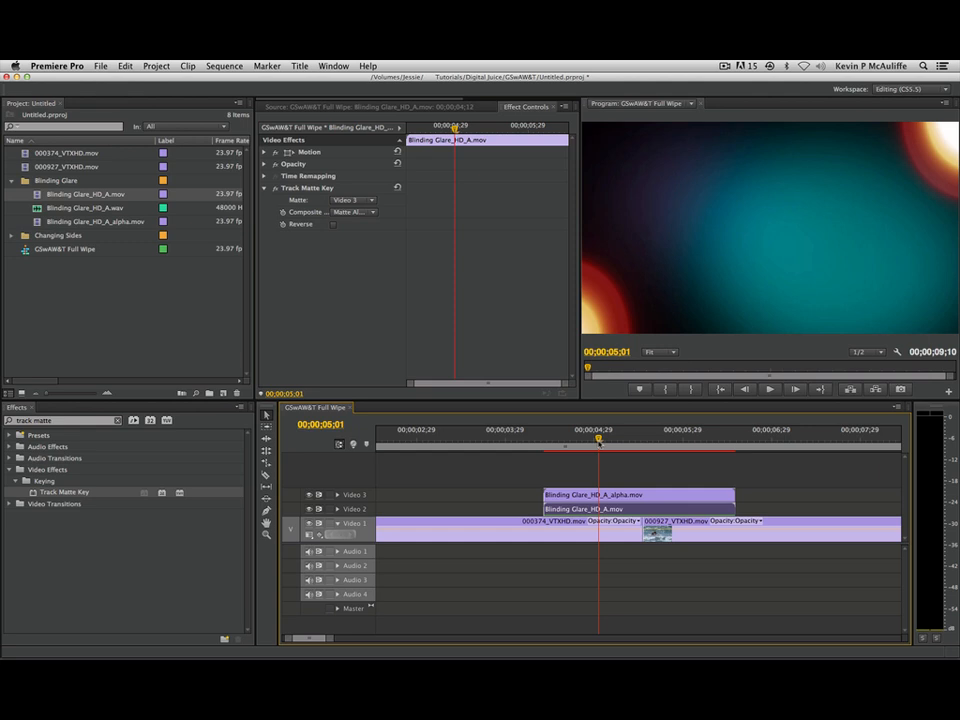
Set the Track Matte Key's Composite Using option to Matte Luma and scrub through the whole wipe
click(356, 213)
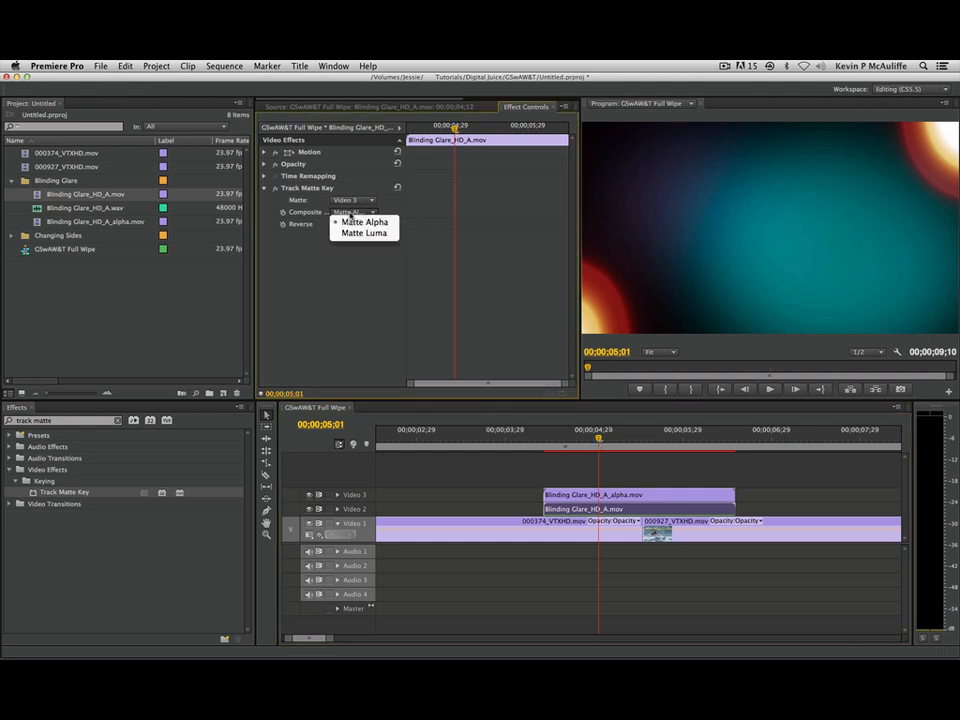
click(356, 234)
drag(570, 435, 729, 438)
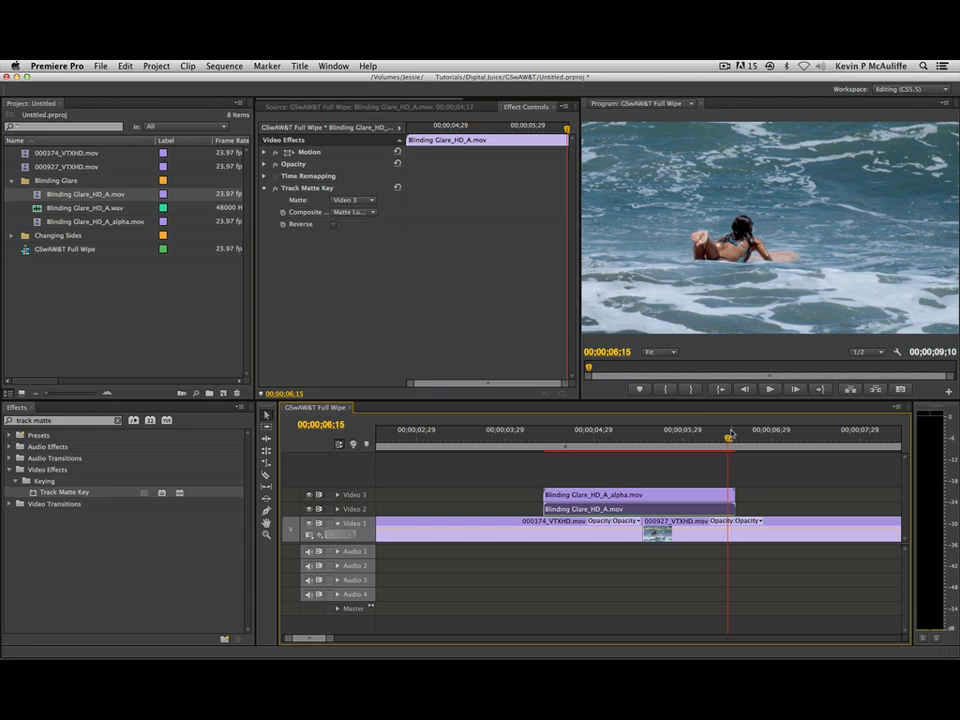
Duplicate the GSwAW&T Full Wipe sequence and rename the copy GSwAW&T Dual Alpha
right_click(25, 252)
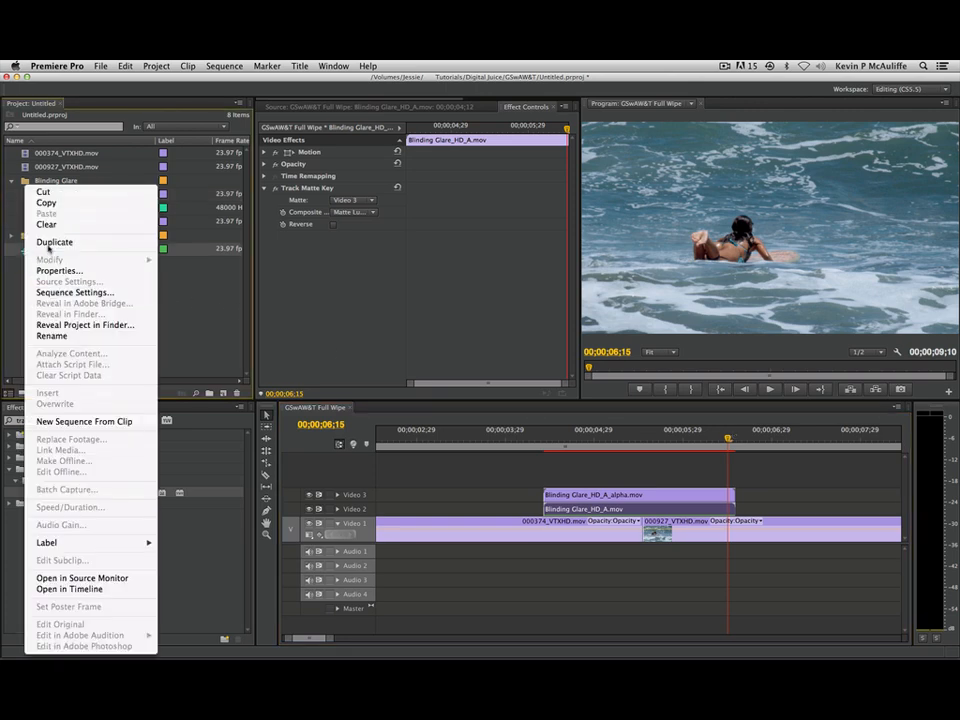
click(45, 240)
click(100, 264)
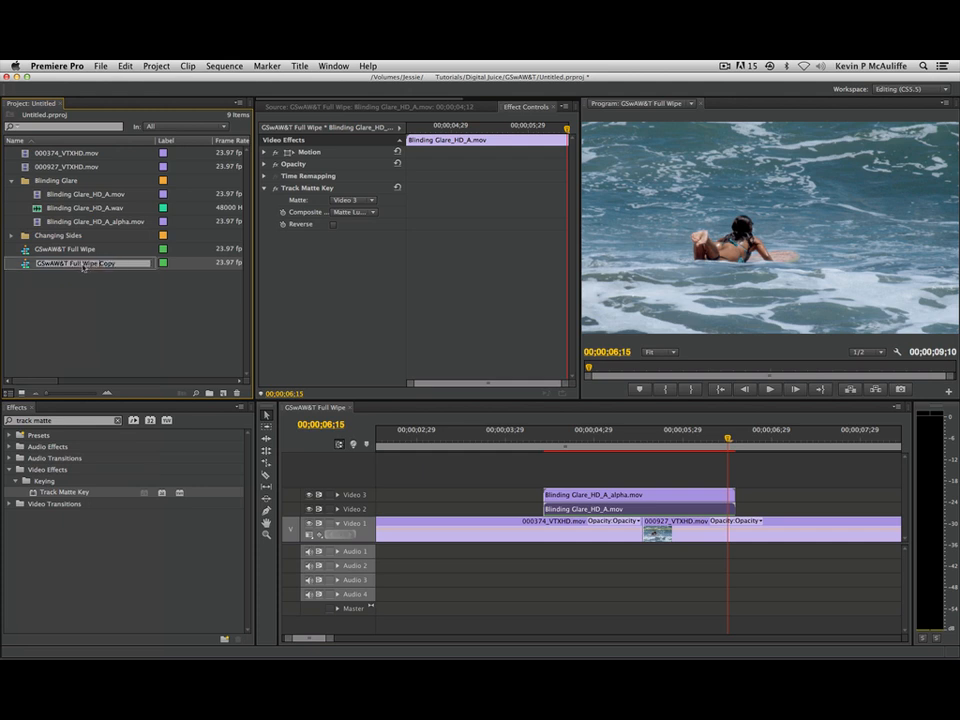
text(GSwAW&T Dua)
key(Return)
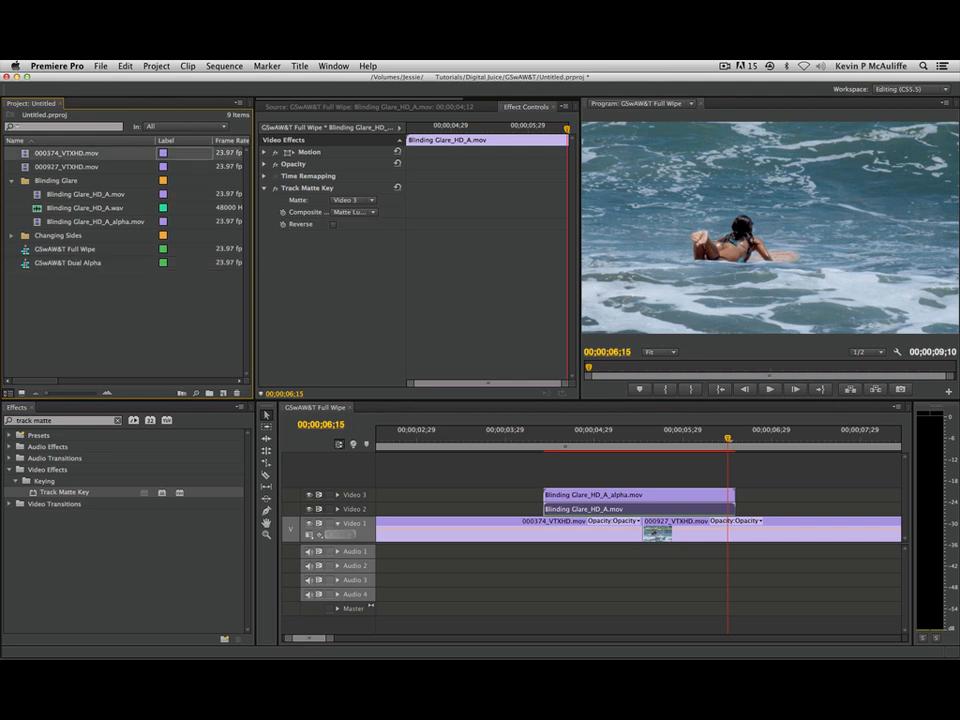
Open the GSwAW&T Dual Alpha sequence, close GSwAW&T Full Wipe, and delete both Blinding Glare clips from Video 2 and 3
double_click(68, 262)
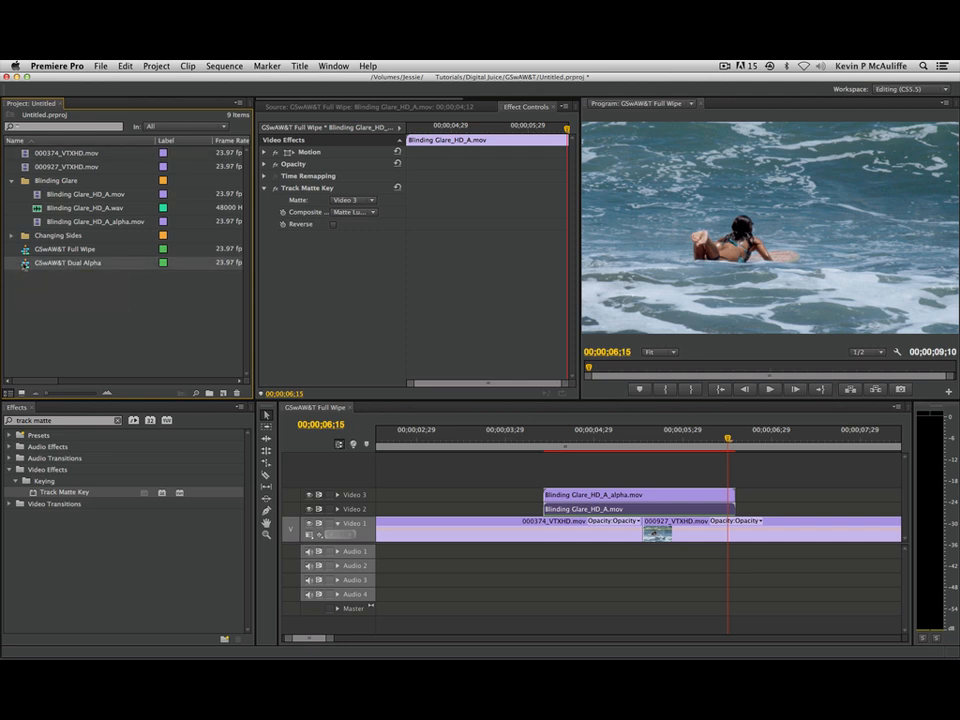
click(344, 408)
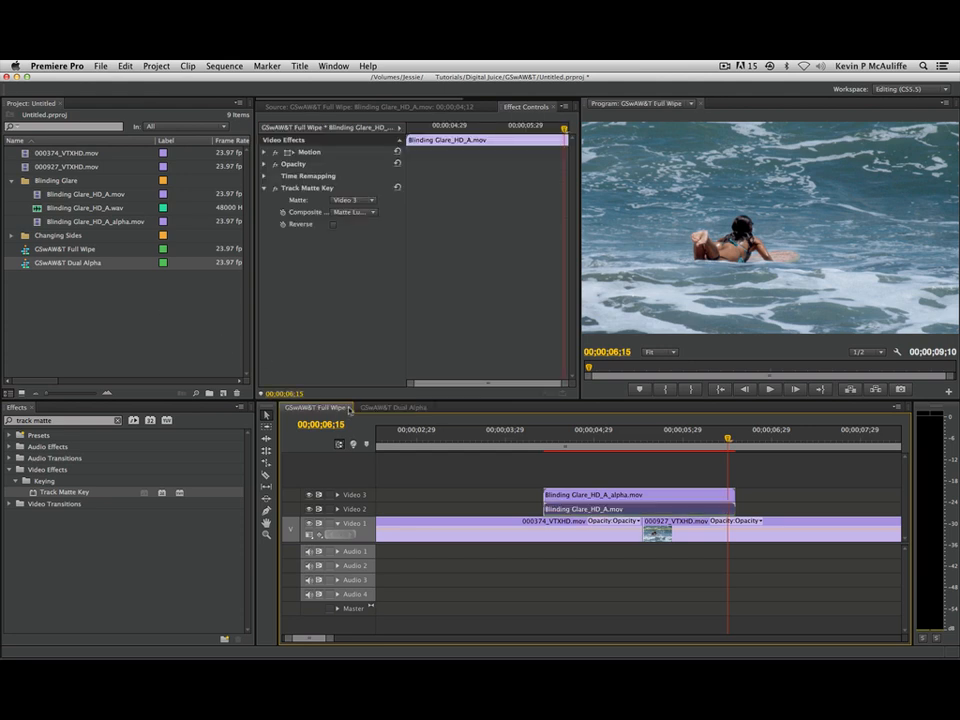
click(349, 409)
drag(749, 467, 558, 505)
key(Delete)
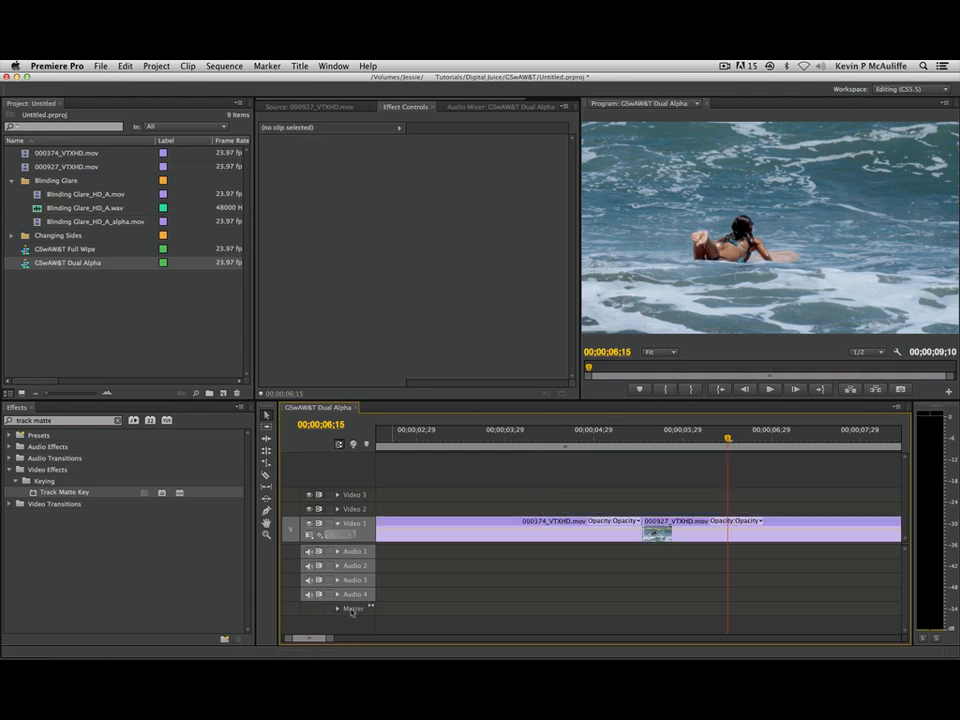
drag(331, 637, 372, 637)
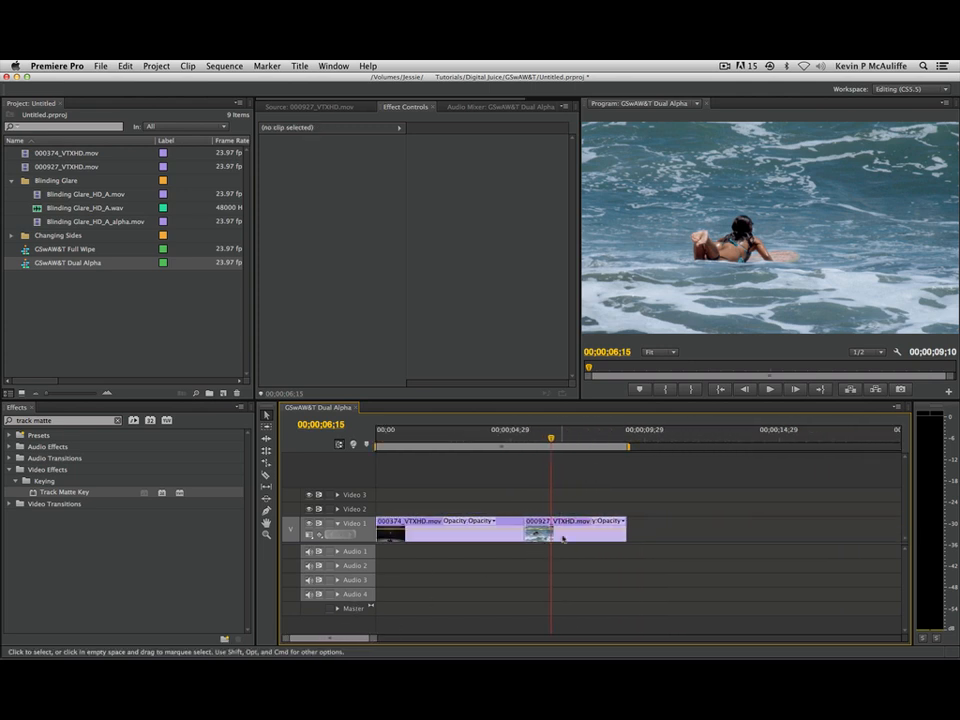
Move 000927_VTXHD.mov to Video 2 with its start overlapping the end of 000374_VTXHD.mov, and show only the Changing Sides bin's contents
drag(562, 538, 469, 510)
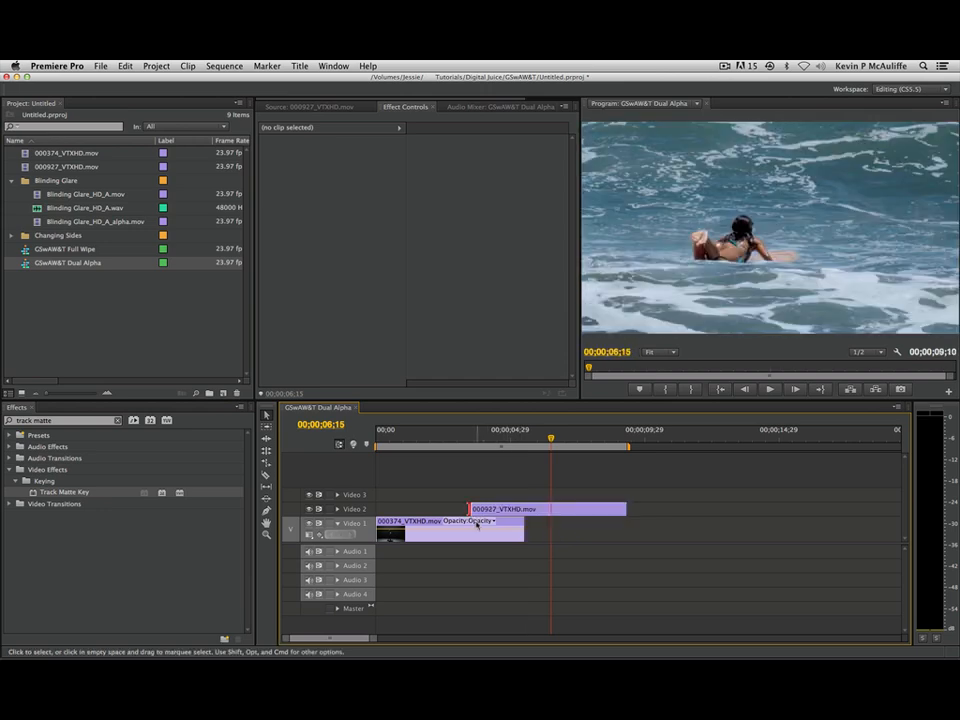
click(11, 180)
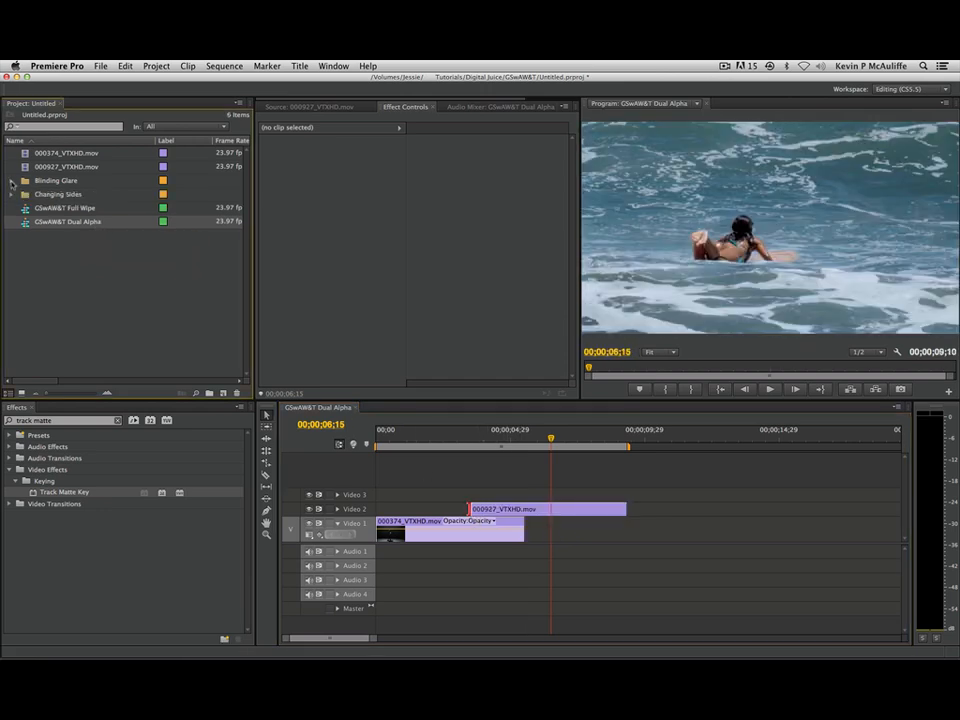
click(10, 194)
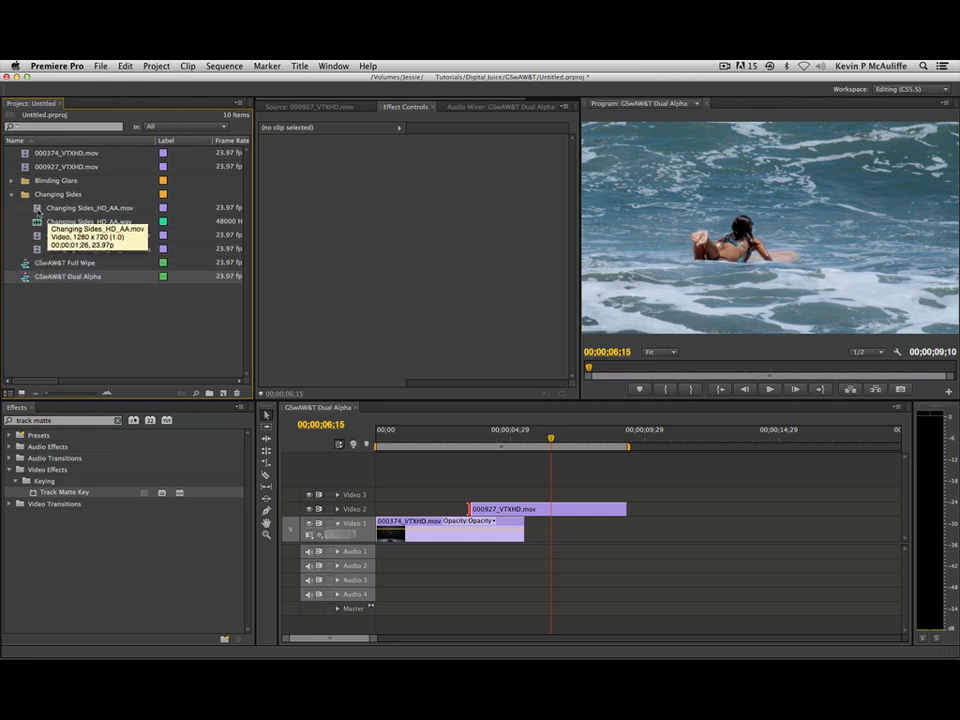
Preview Changing Sides_HD_AA.mov in the source monitor, examining the frames around the middle where the graphics fill the screen
double_click(37, 209)
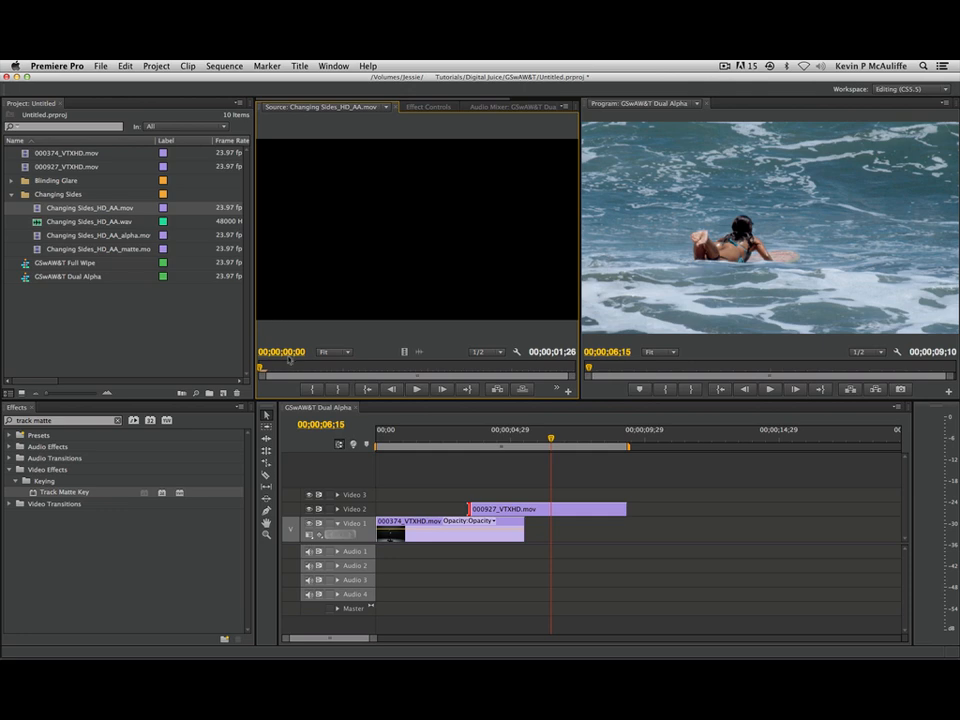
drag(288, 369, 428, 368)
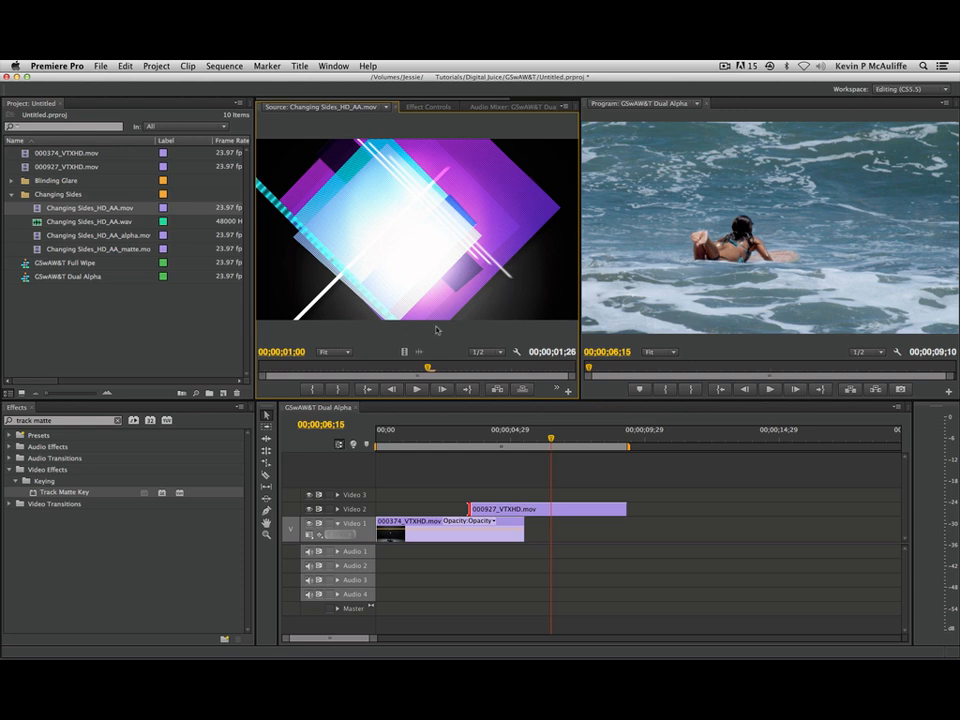
key(Left)
key(Left)
key(Left)
key(Left)
key(Left)
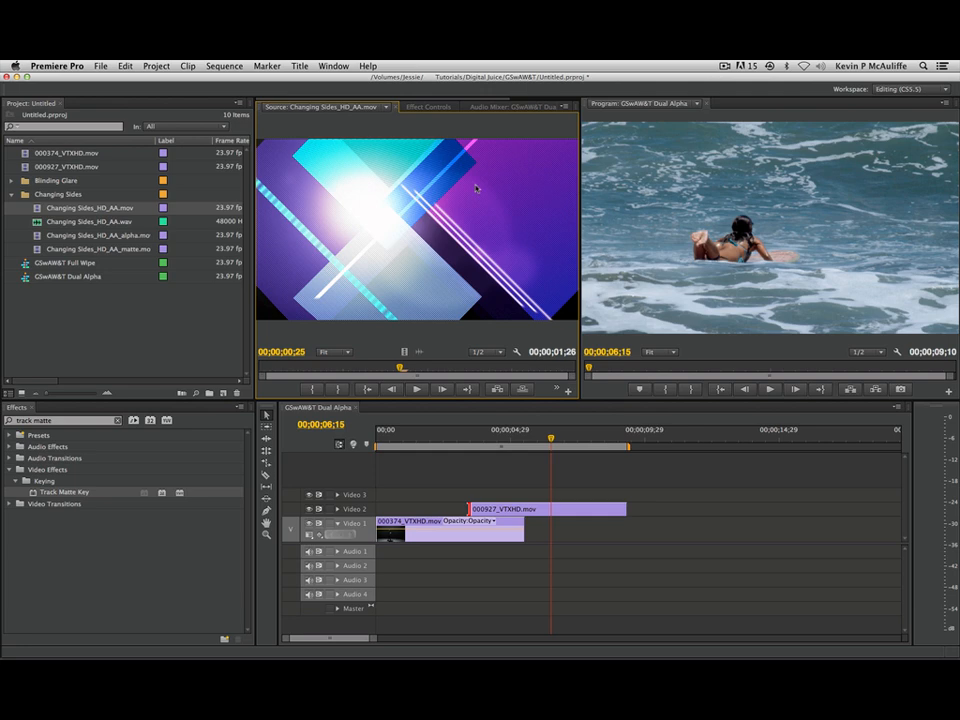
mouse_move(402, 371)
mouse_down()
mouse_move(515, 367)
mouse_move(377, 369)
mouse_move(407, 369)
mouse_move(387, 368)
mouse_up()
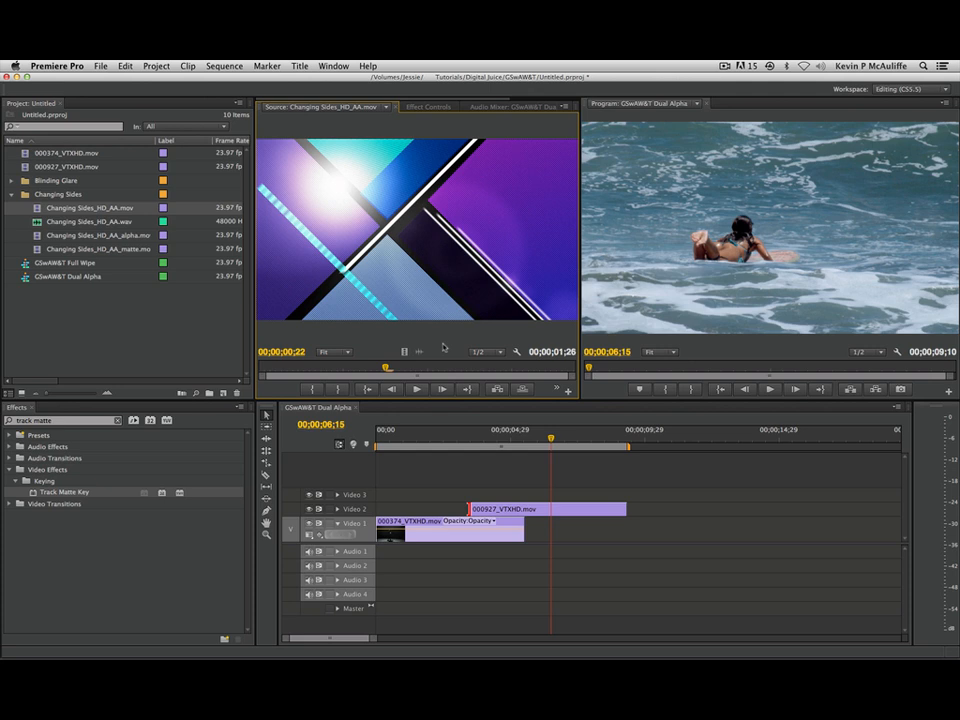
Place Changing Sides_HD_AA.mov on Video 3 over the end of 000374_VTXHD.mov and trim the start of 000927_VTXHD.mov to match it
drag(387, 372, 247, 374)
drag(340, 310, 474, 496)
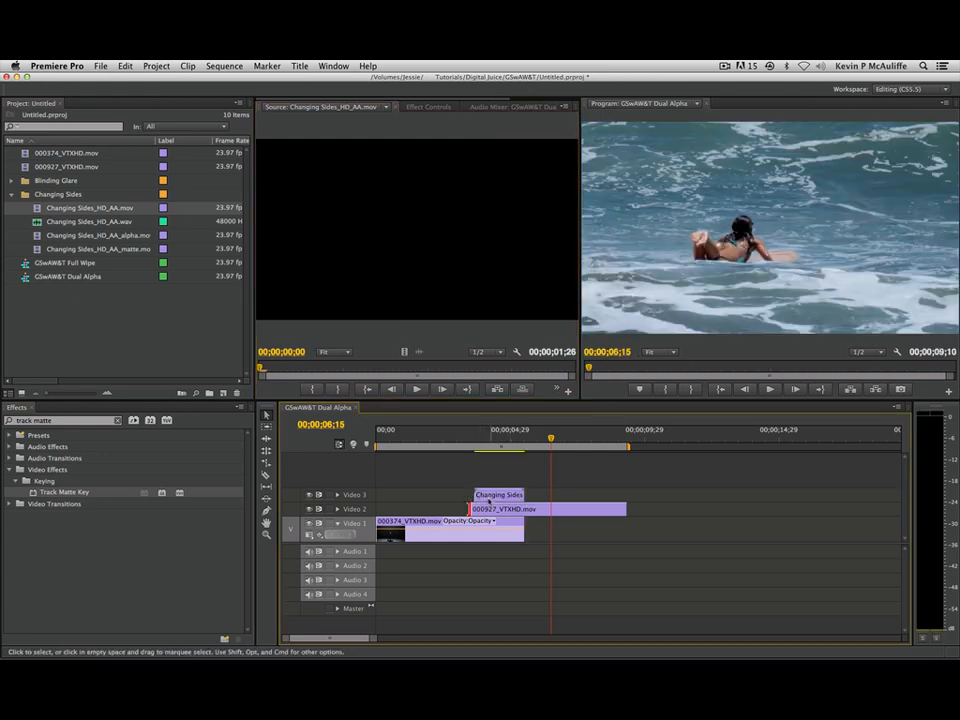
drag(473, 510, 482, 511)
click(484, 437)
mouse_move(369, 636)
mouse_down()
mouse_move(390, 638)
mouse_move(360, 638)
mouse_move(372, 638)
mouse_up()
Add 2 video tracks after Video 3 and 0 audio tracks to the sequence
right_click(358, 472)
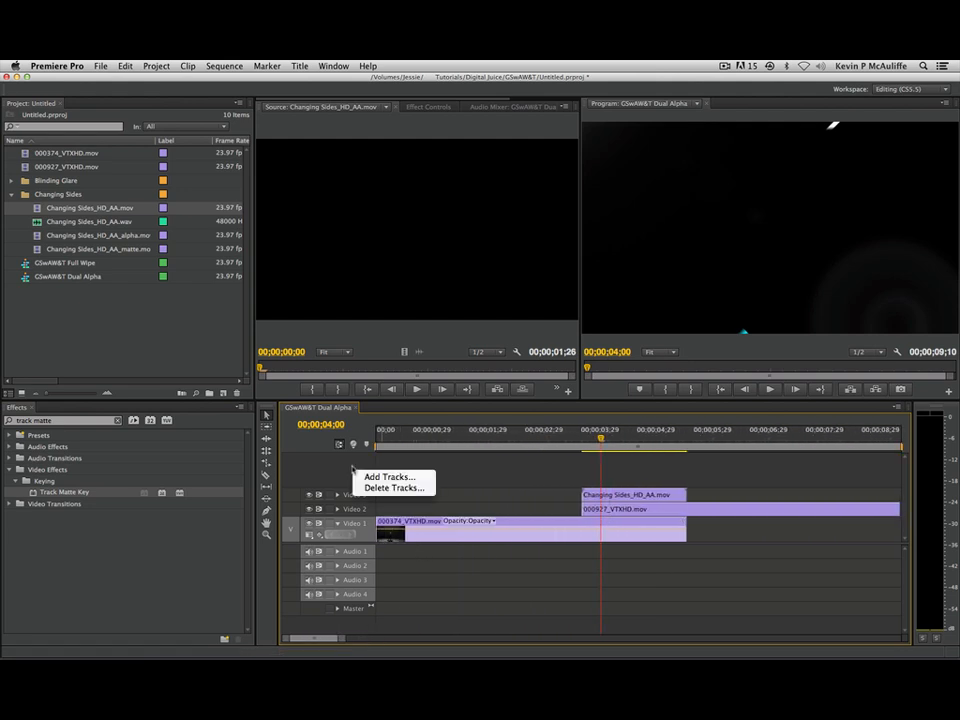
click(385, 477)
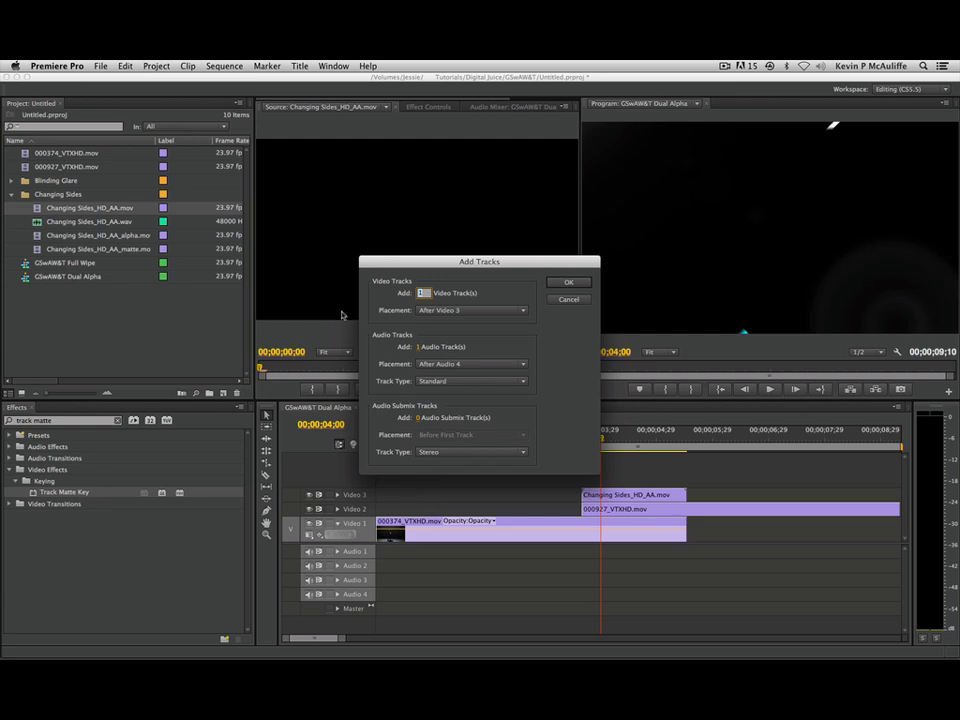
click(418, 347)
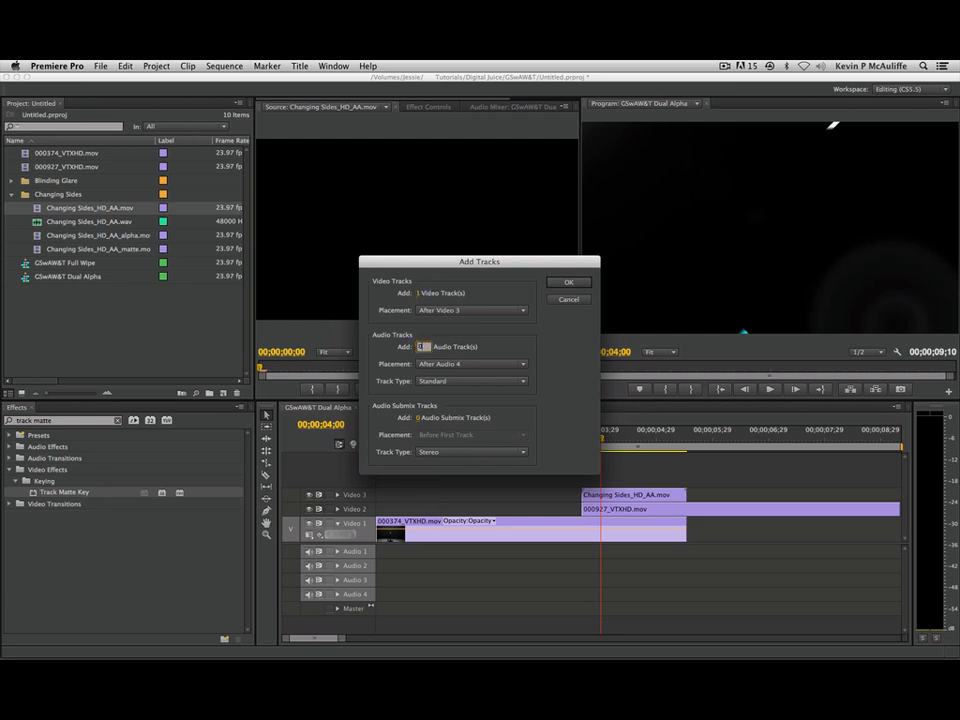
click(420, 293)
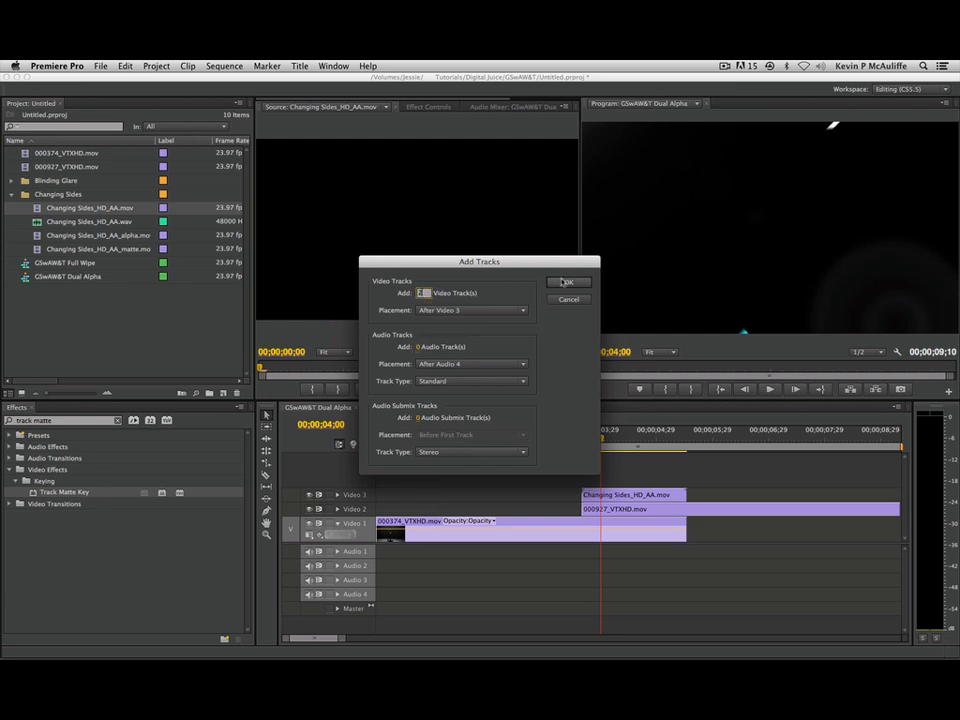
text(2)
click(566, 283)
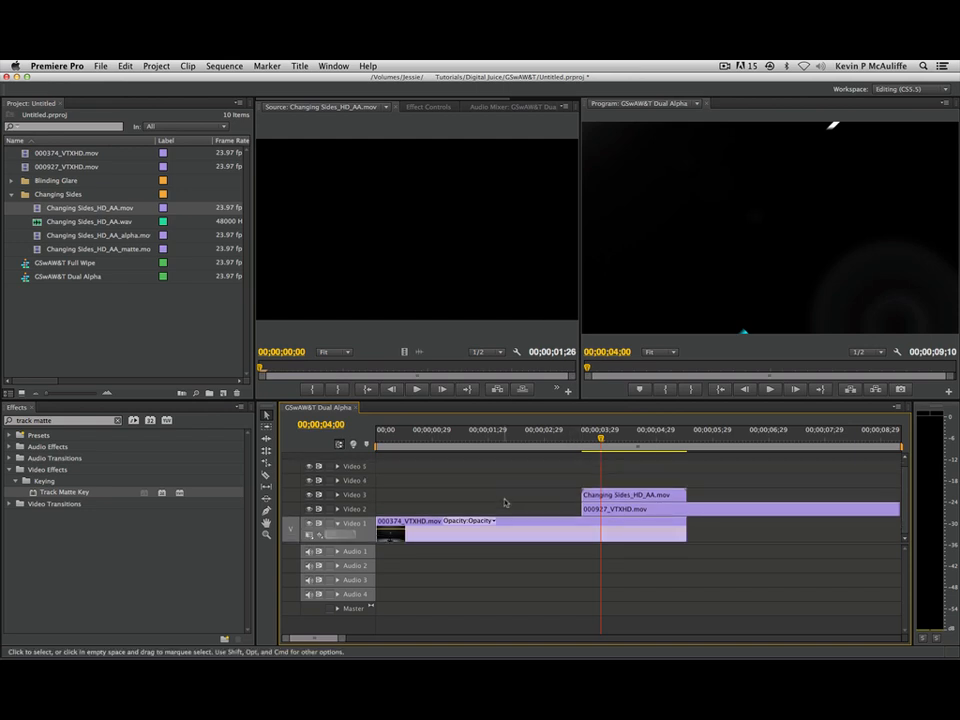
Place Changing Sides_HD_AA_alpha.mov on Video 4, aligned directly above Changing Sides_HD_AA.mov
drag(618, 439, 629, 439)
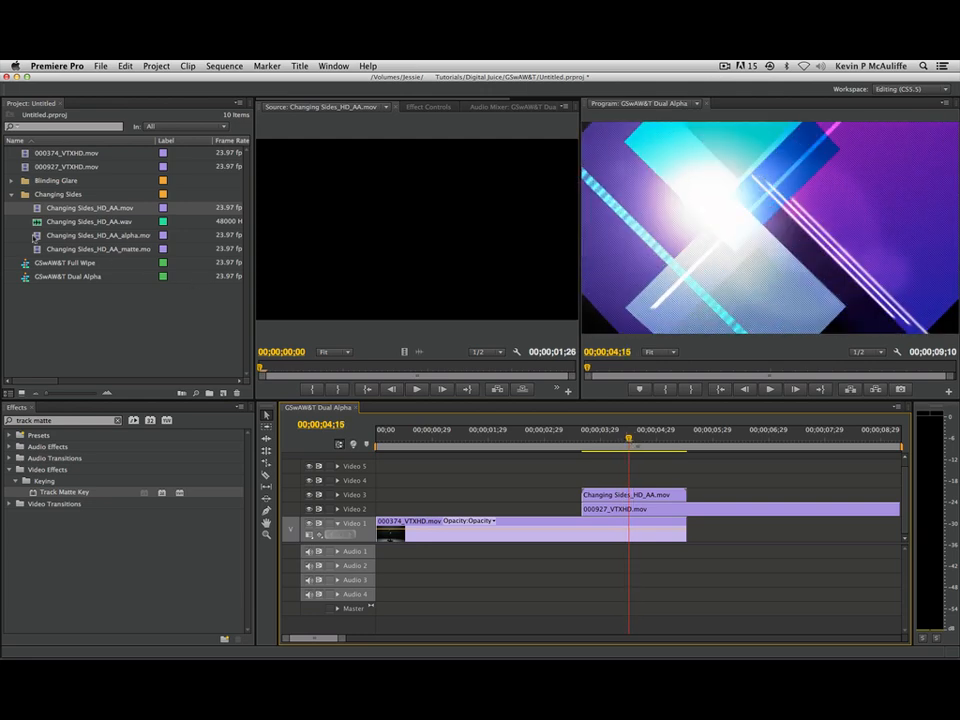
double_click(36, 236)
drag(327, 377, 232, 375)
drag(325, 276, 578, 477)
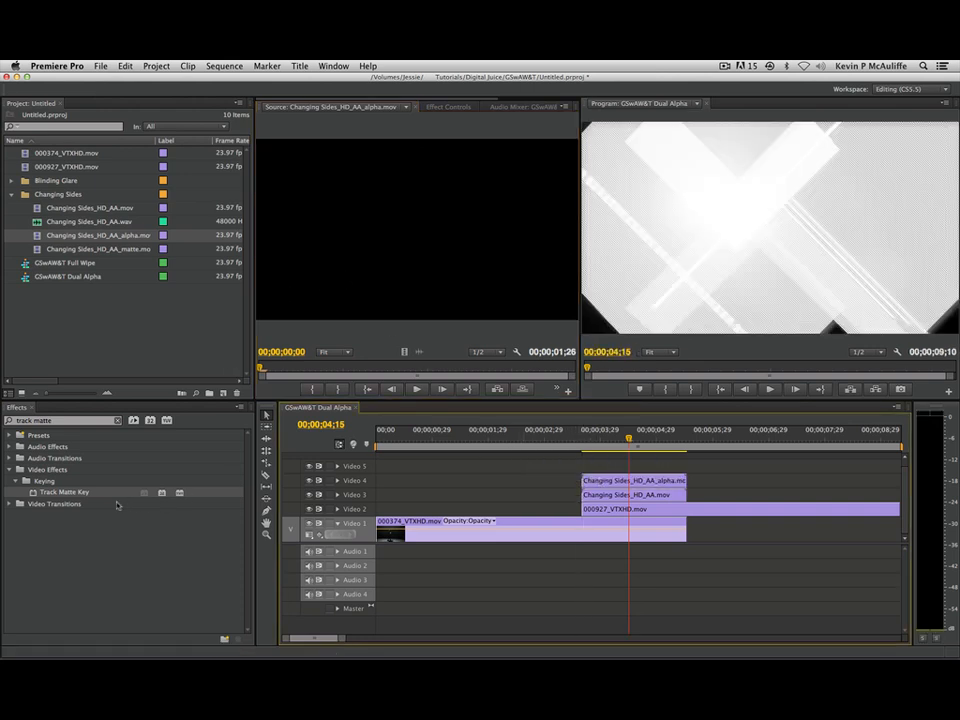
Apply Track Matte Key to Changing Sides_HD_AA.mov with Matte set to Video 4 and compositing using Matte Luma, and scrub through the wipe
drag(603, 472, 648, 497)
double_click(648, 497)
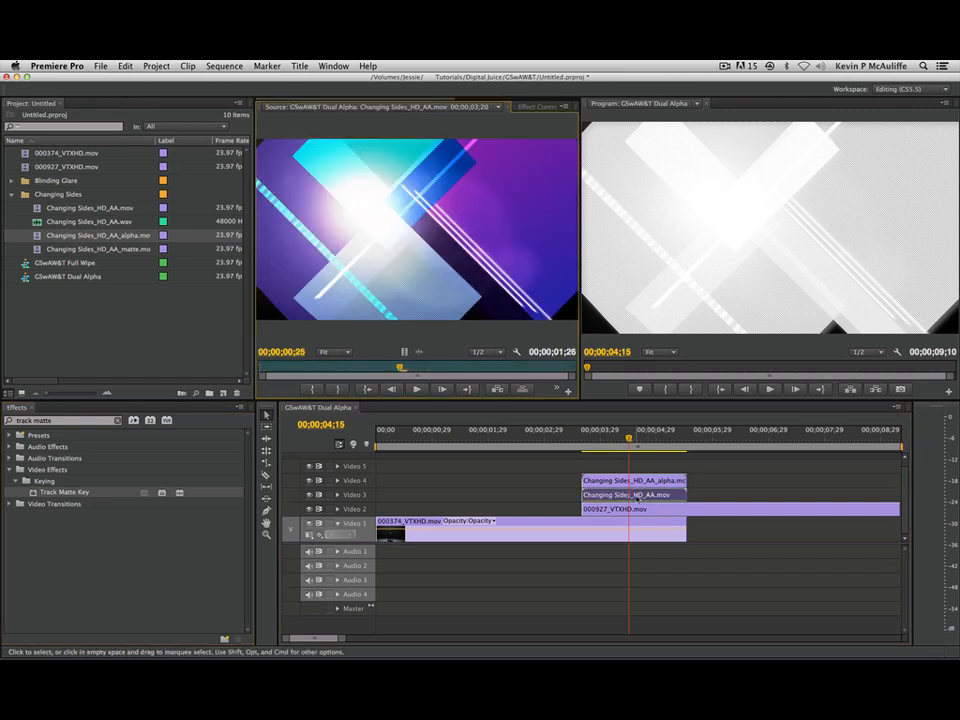
click(537, 106)
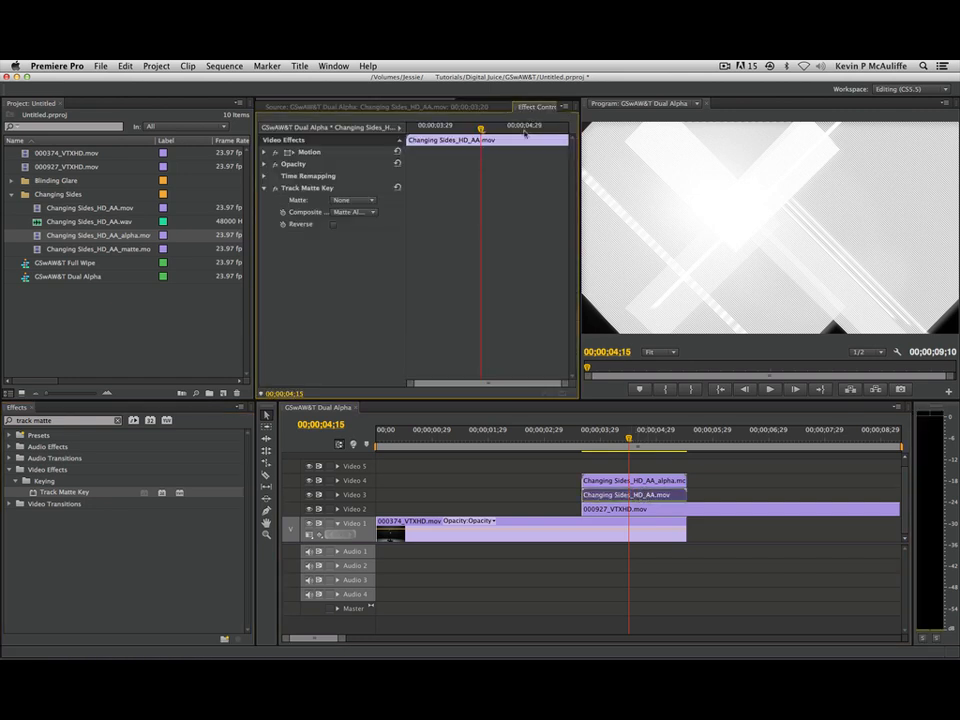
click(334, 204)
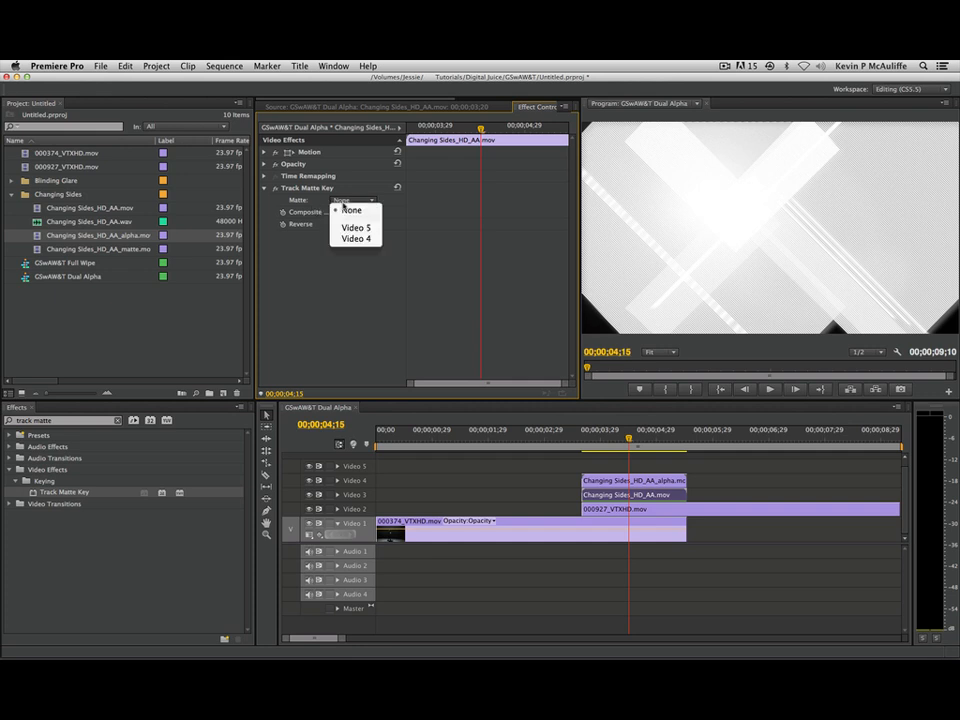
click(346, 239)
click(345, 212)
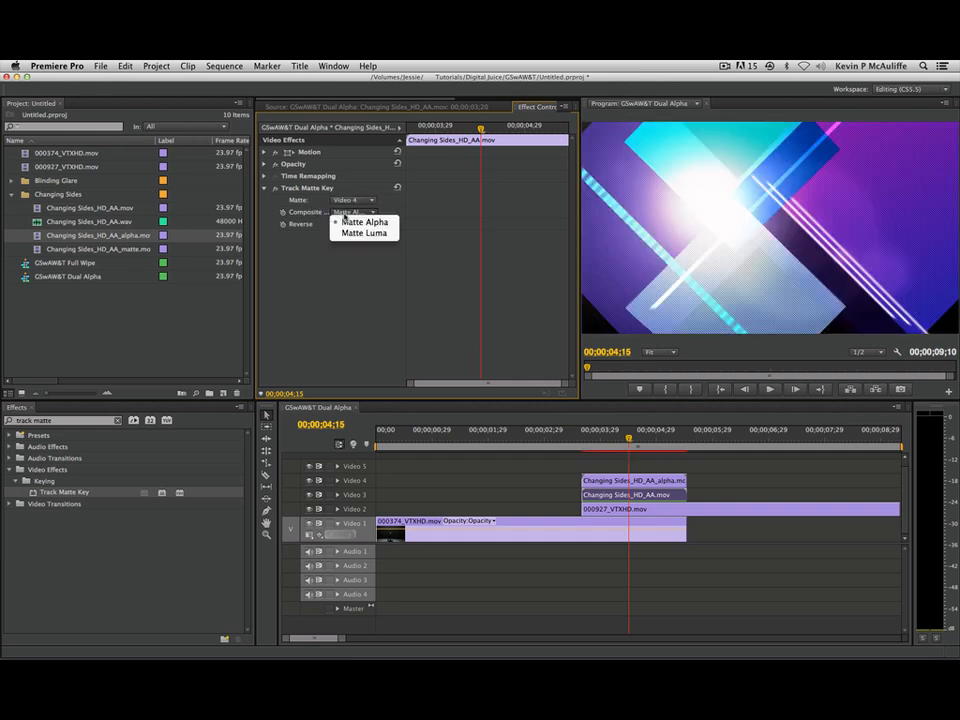
click(348, 233)
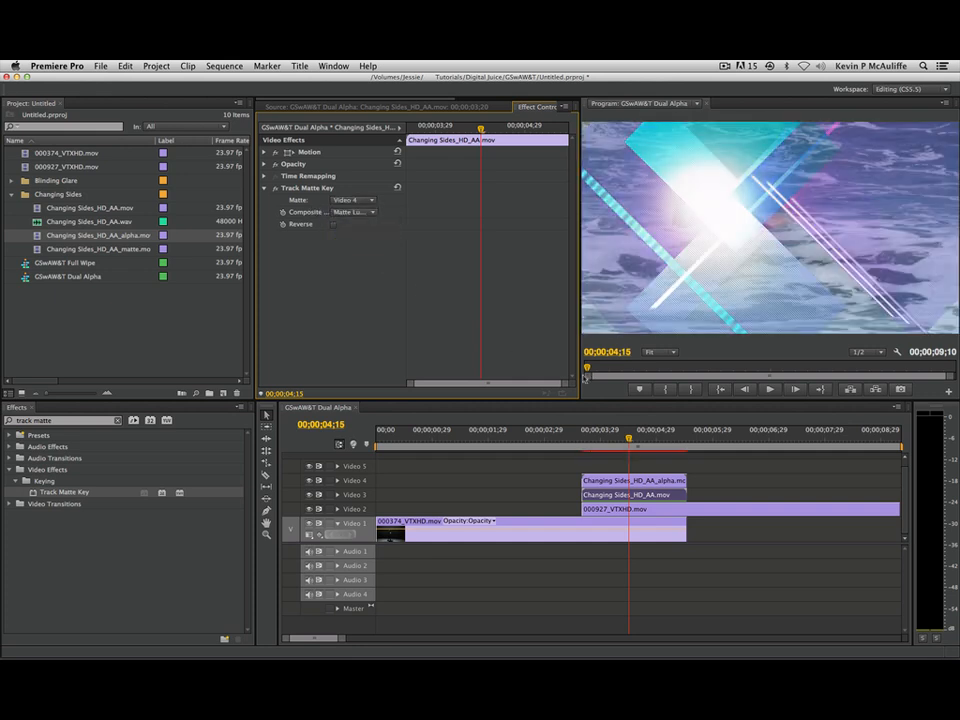
click(610, 440)
drag(613, 440, 645, 440)
Nest the Changing Sides_HD_AA.mov and Changing Sides_HD_AA_alpha.mov clips on Video 3 and Video 4 together
drag(718, 474, 572, 488)
right_click(623, 482)
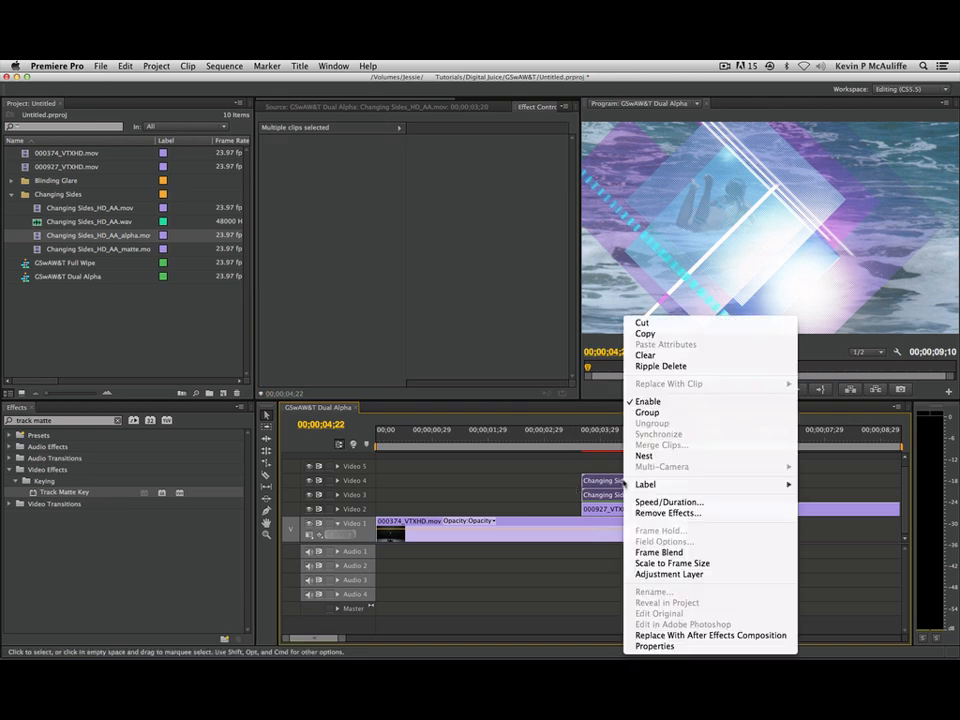
click(644, 455)
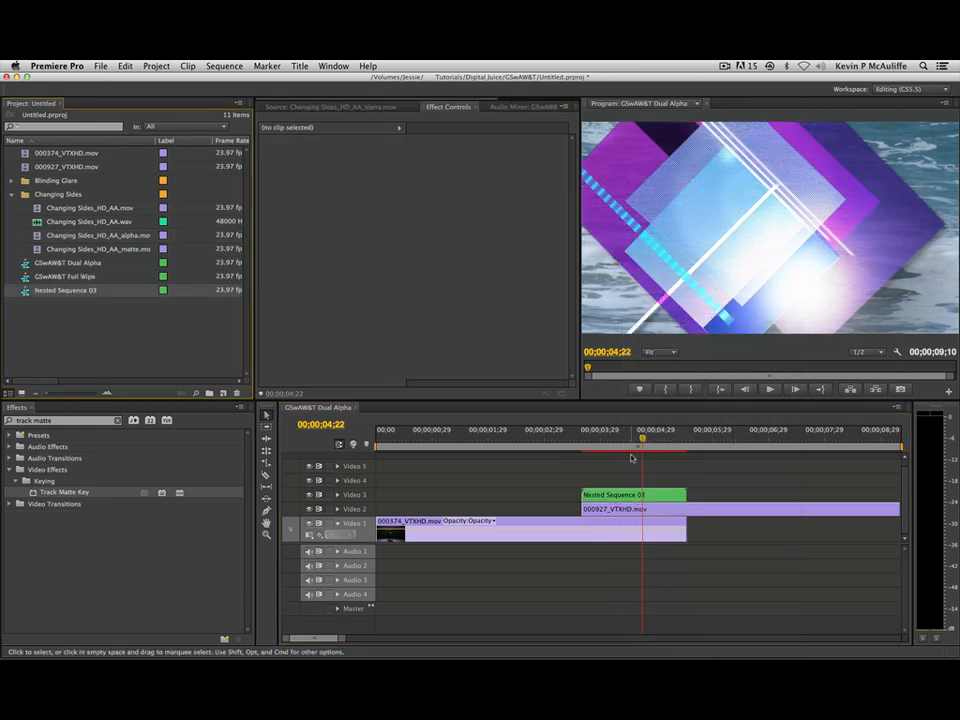
Move the nested sequence up to Video 4, keeping its timing, and hide the Video 4 track
mouse_move(634, 441)
mouse_down()
mouse_move(591, 441)
mouse_move(640, 441)
mouse_up()
drag(636, 492, 637, 478)
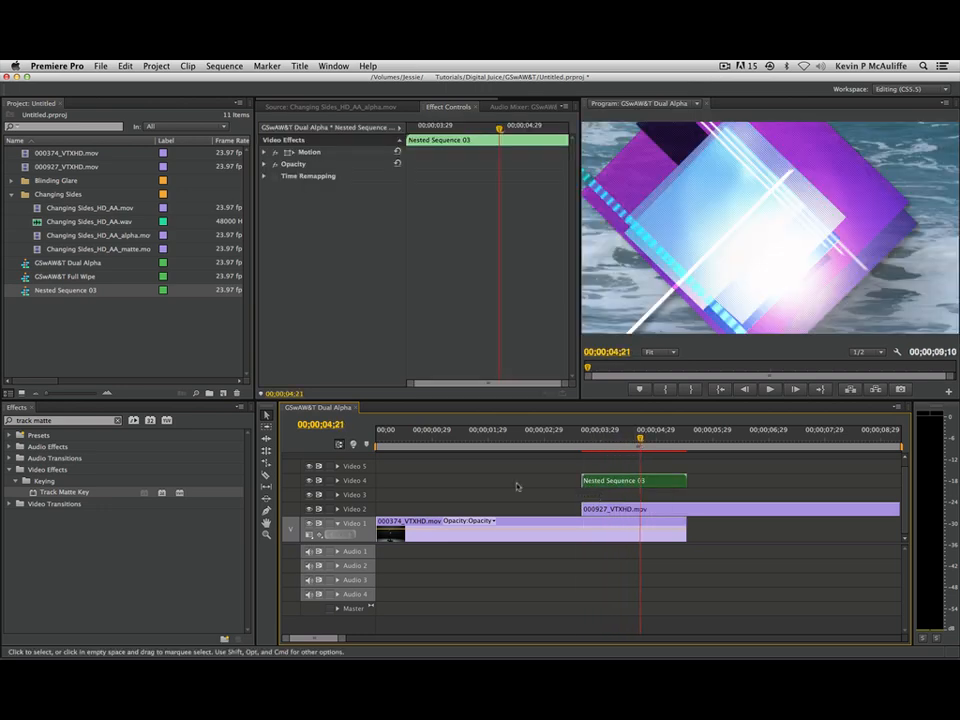
click(309, 481)
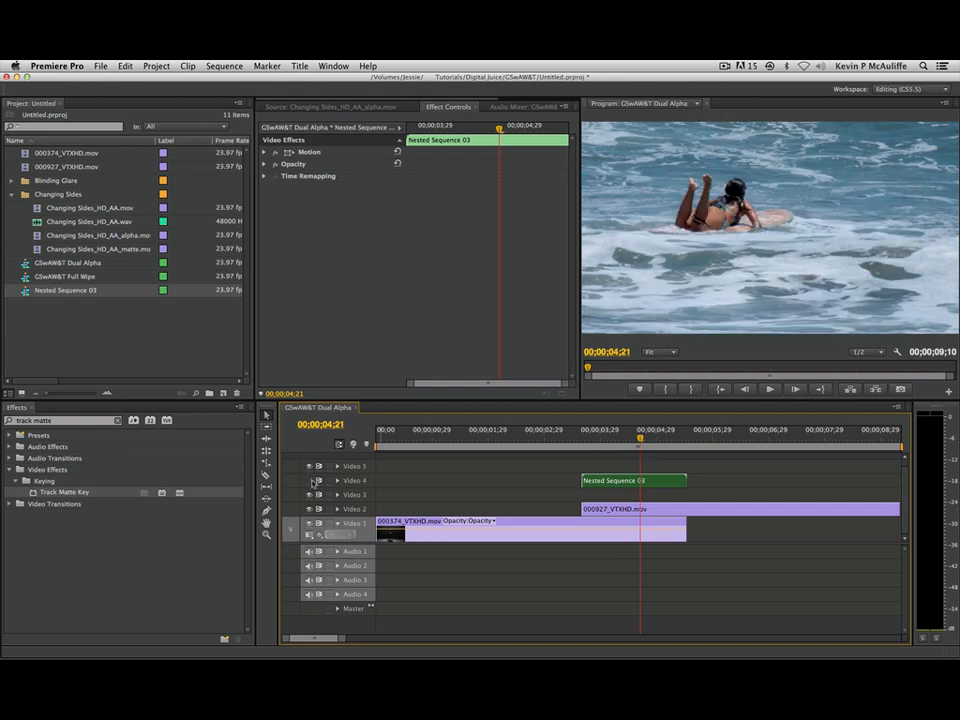
Preview Changing Sides_HD_AA_matte.mov and place it on Video 3, aligned directly below the nested sequence
double_click(50, 249)
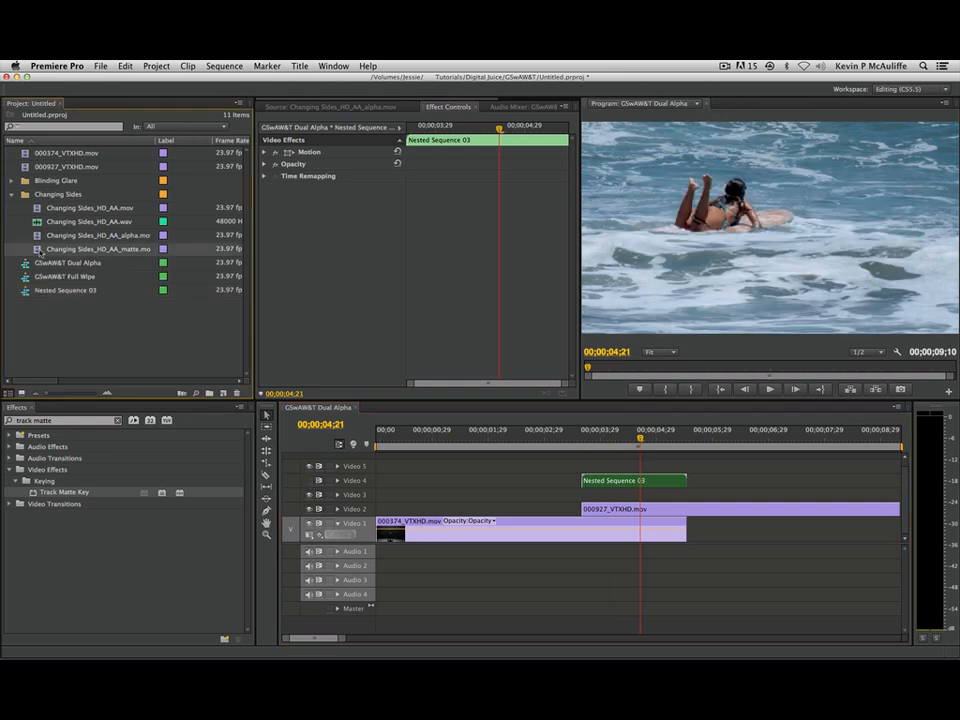
drag(470, 371, 531, 383)
key(Home)
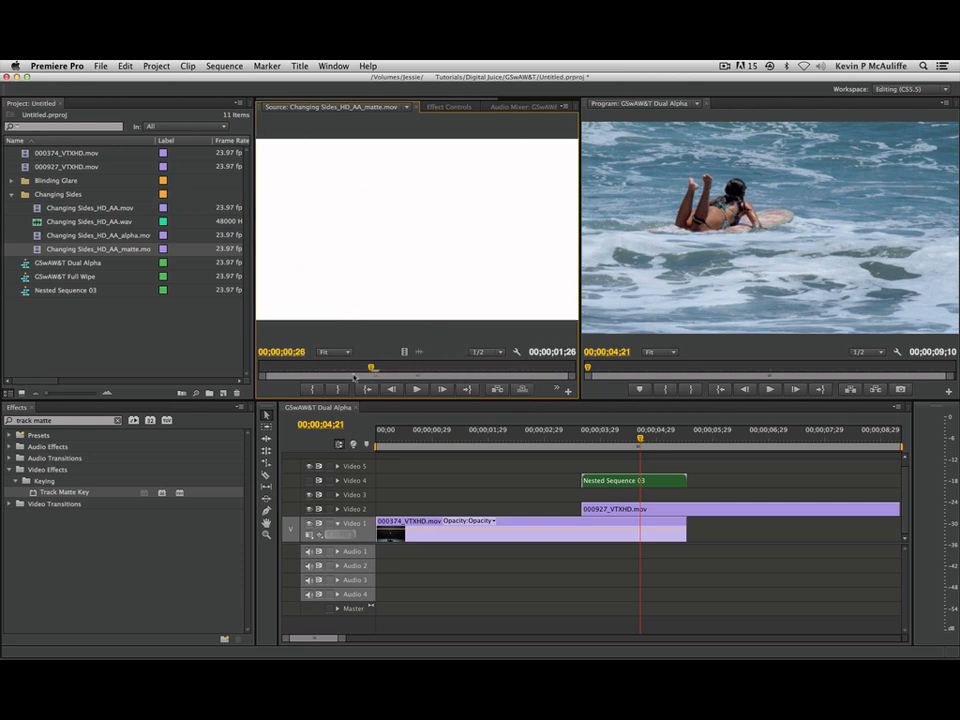
drag(60, 249, 584, 494)
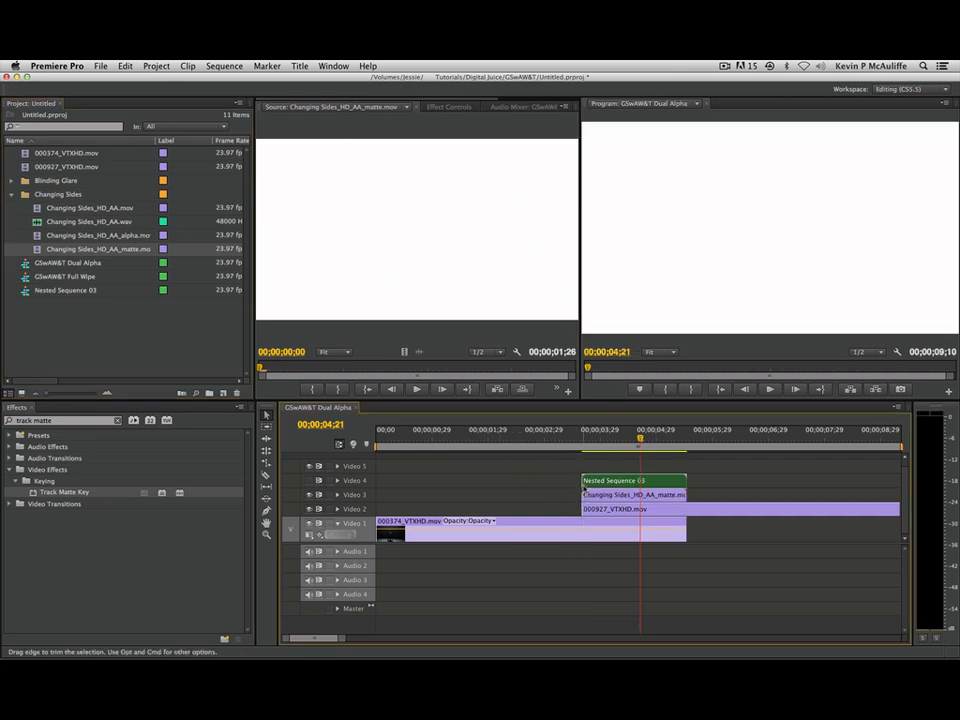
Apply Track Matte Key to 000927_VTXHD.mov with Matte set to Video 3 and compositing using Matte Luma, and scrub through the transition
click(33, 494)
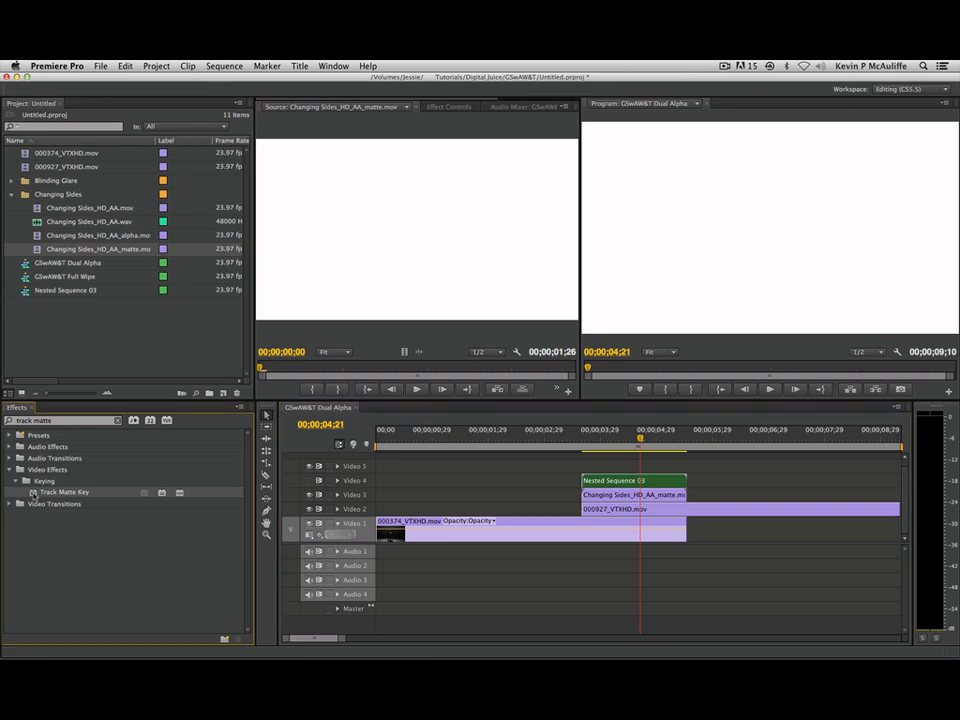
drag(386, 460, 622, 510)
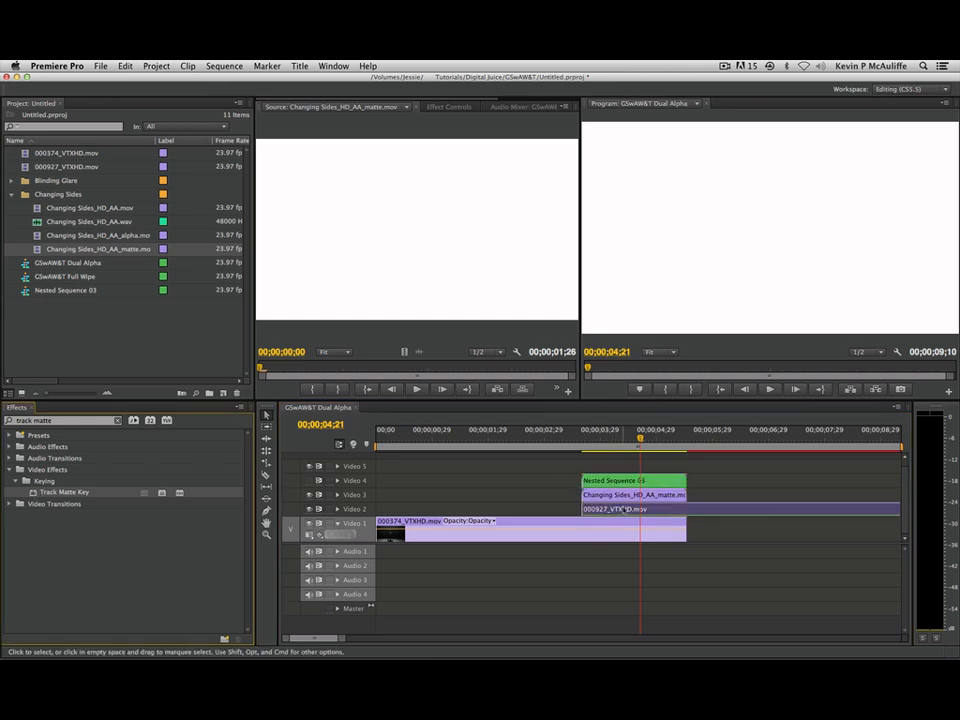
double_click(626, 511)
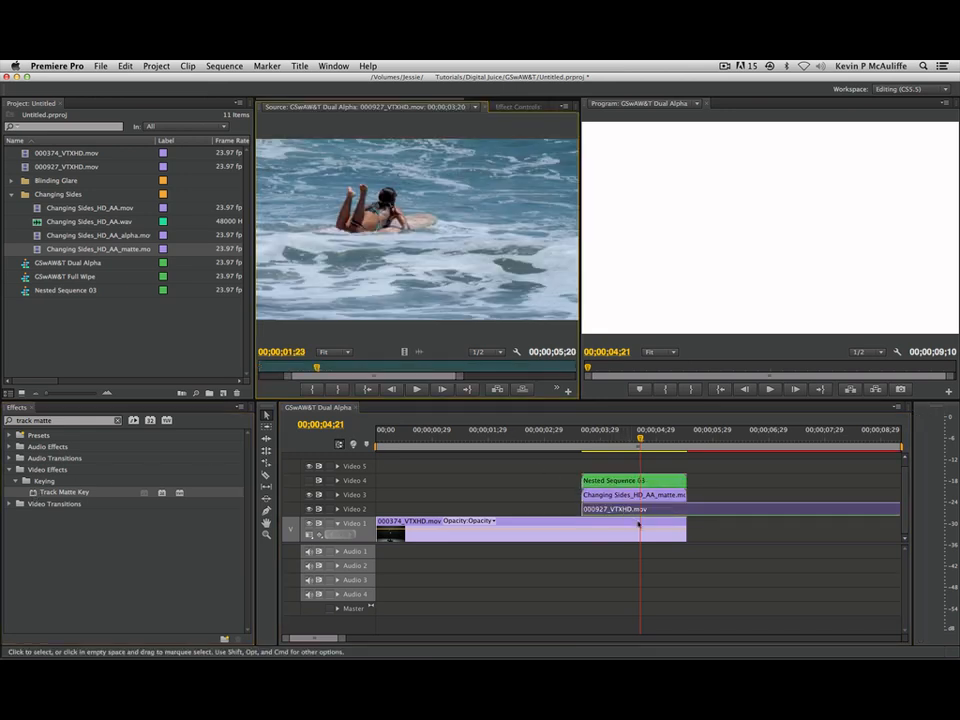
click(521, 106)
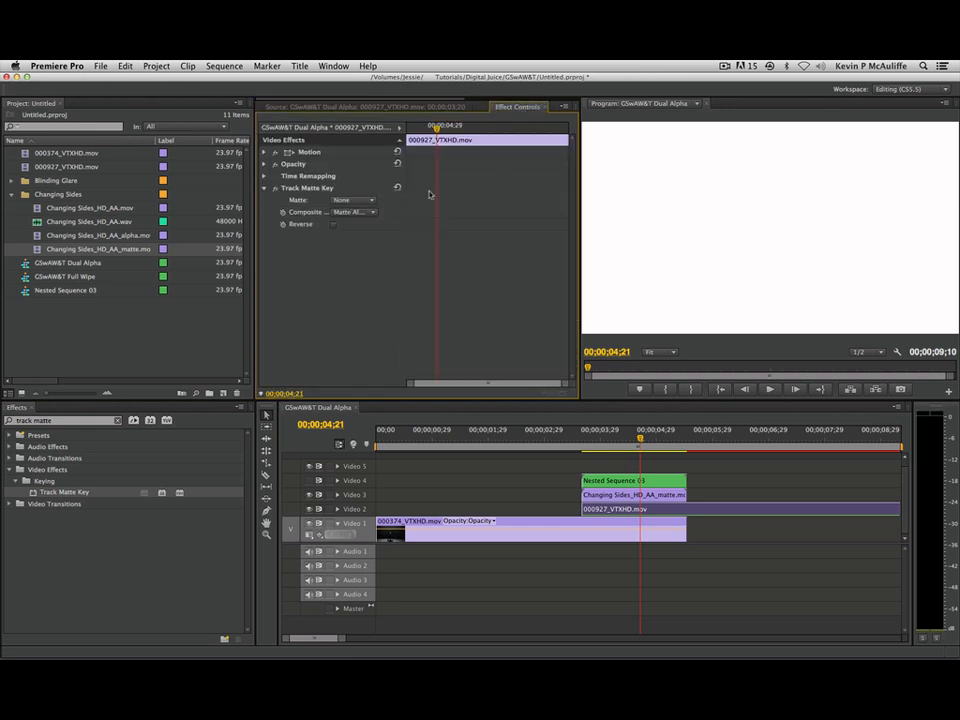
click(354, 200)
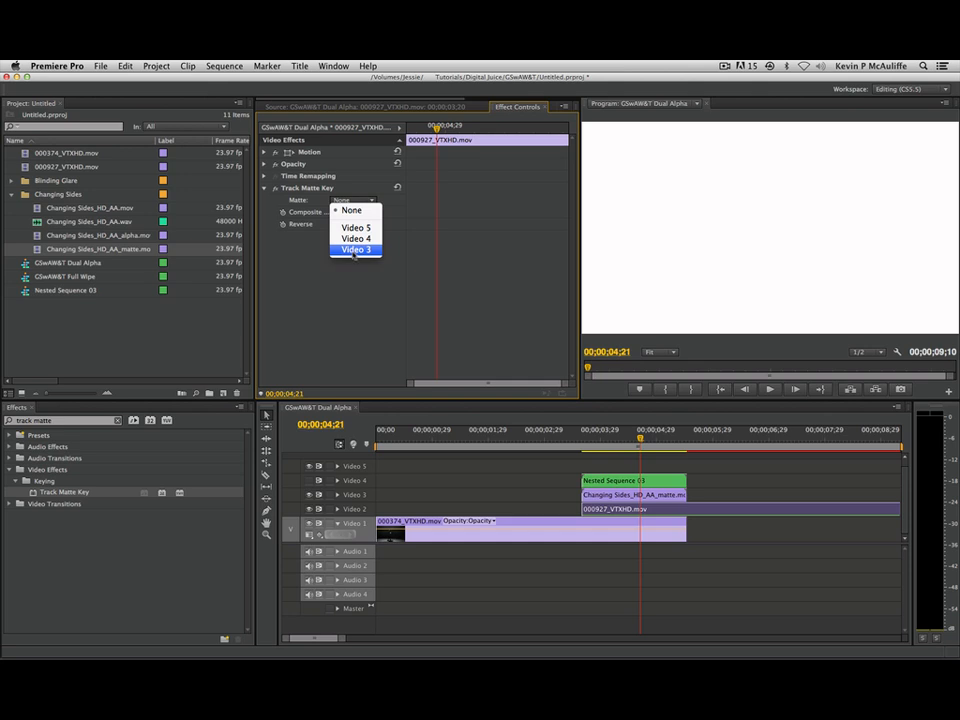
click(354, 250)
click(354, 212)
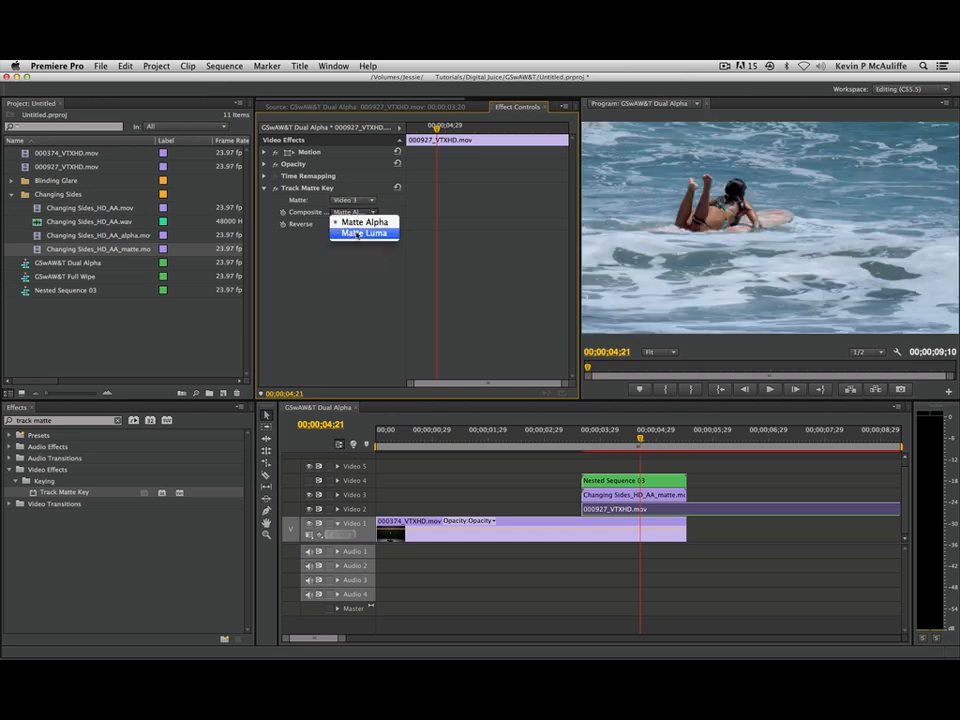
click(358, 233)
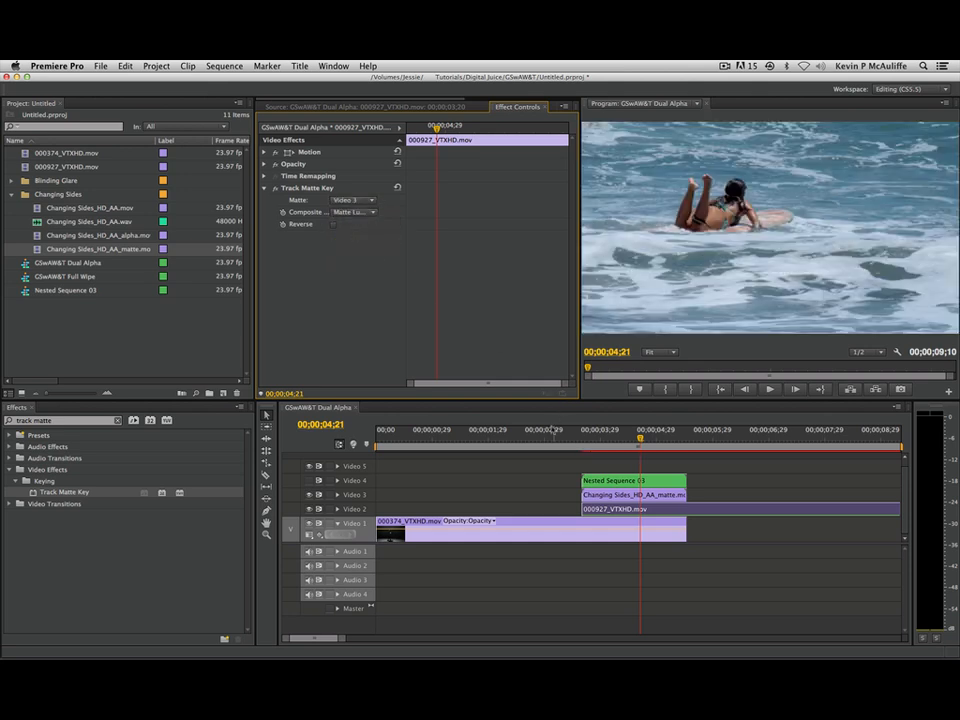
click(544, 438)
drag(544, 438, 673, 438)
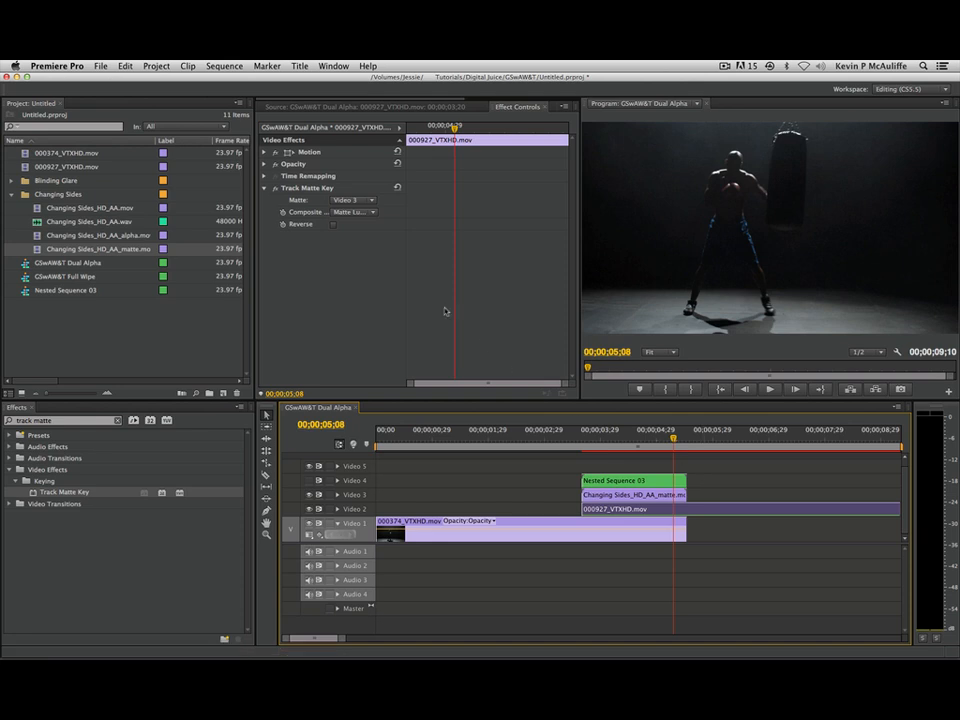
Enable Reverse on the Track Matte Key, make the Video 4 track visible again, and scrub through the transition
click(333, 224)
drag(544, 439, 611, 446)
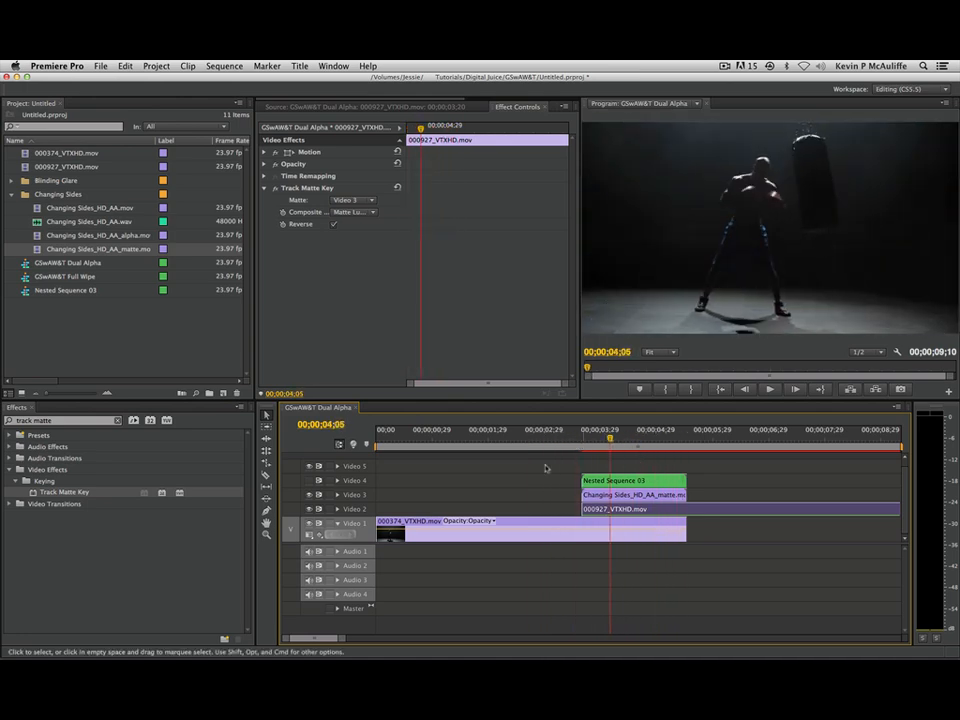
click(310, 481)
drag(557, 444, 602, 481)
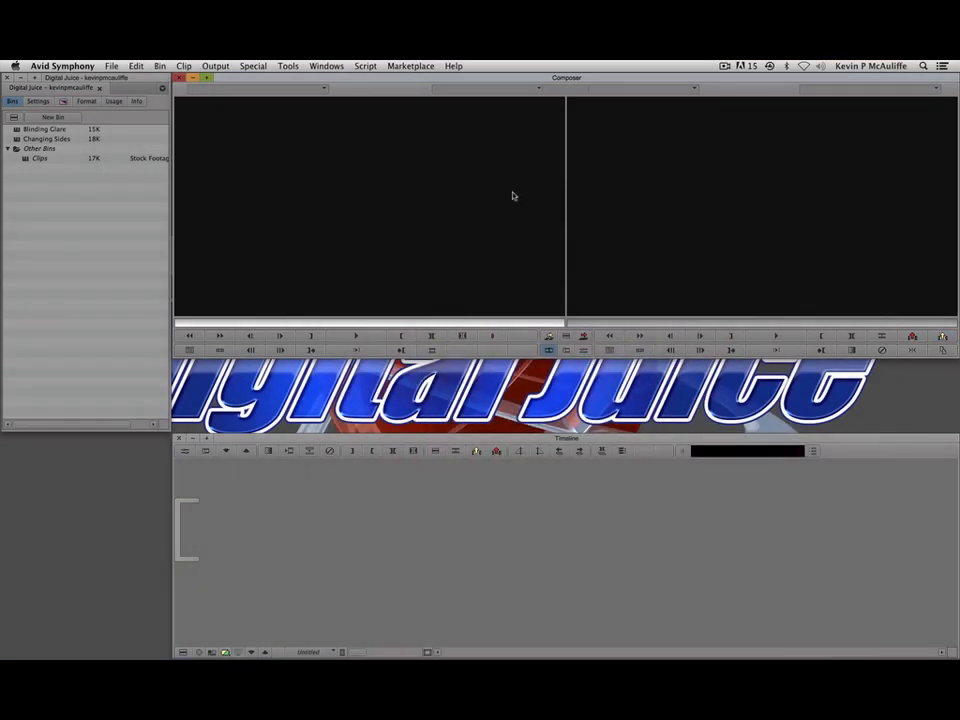
In Avid Symphony, open the Clips bin and splice 001079_VTXHD.mov followed by 001077_VTXHD.mov into a new sequence
double_click(29, 159)
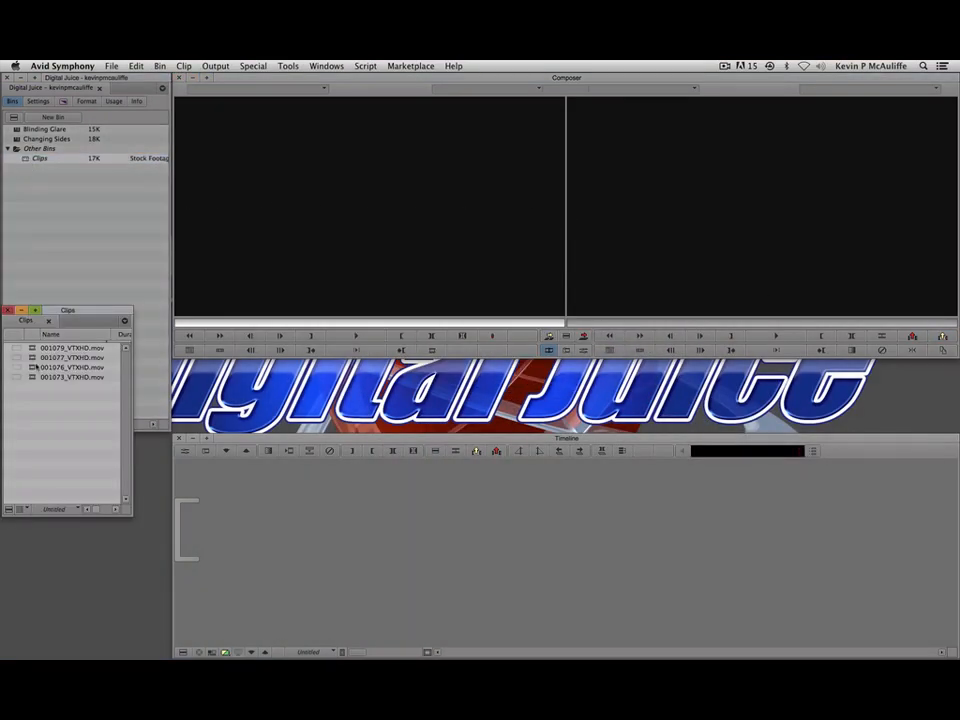
drag(60, 313, 297, 265)
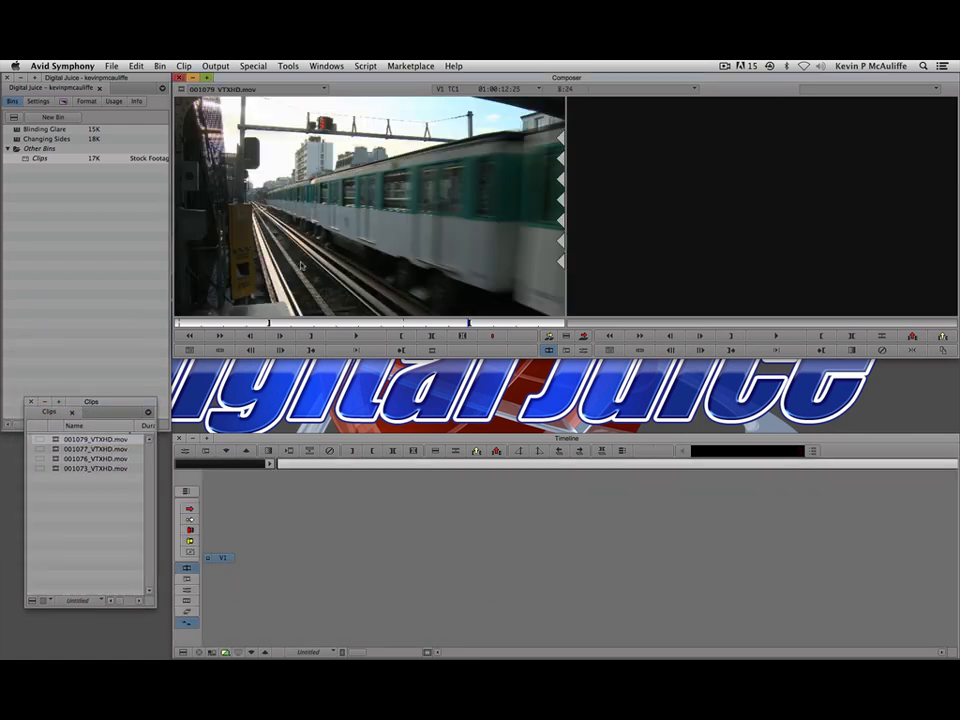
key(v)
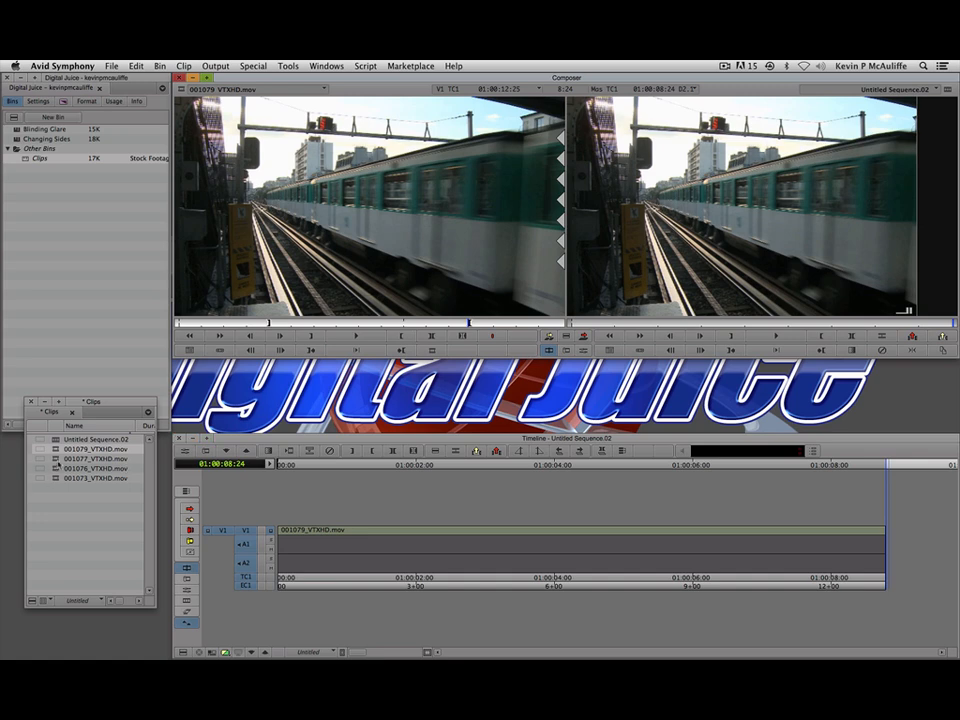
drag(57, 458, 300, 230)
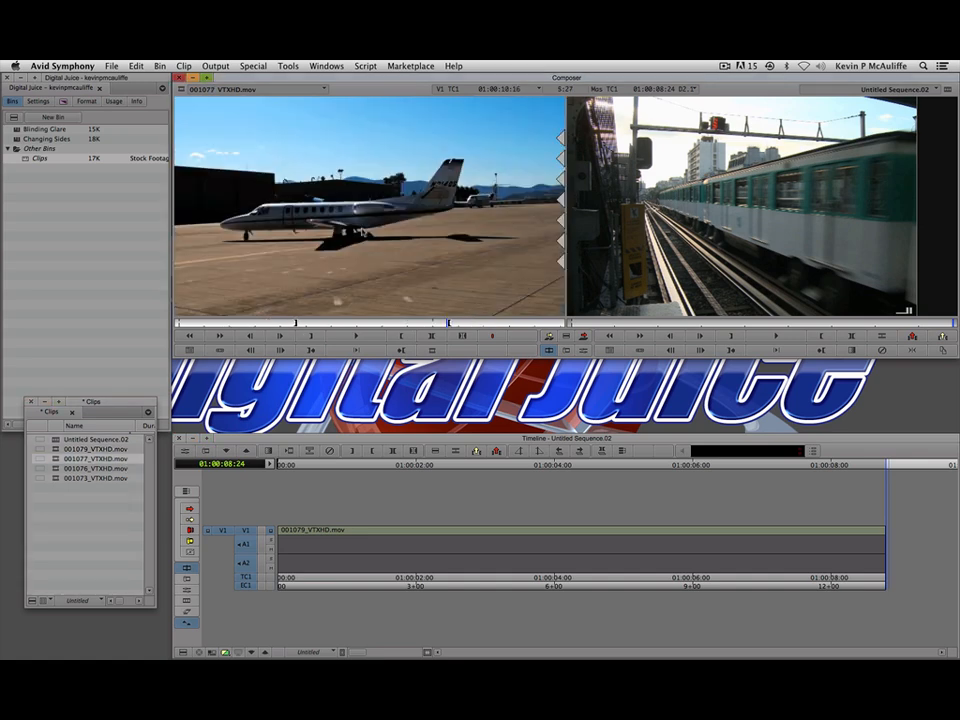
key(v)
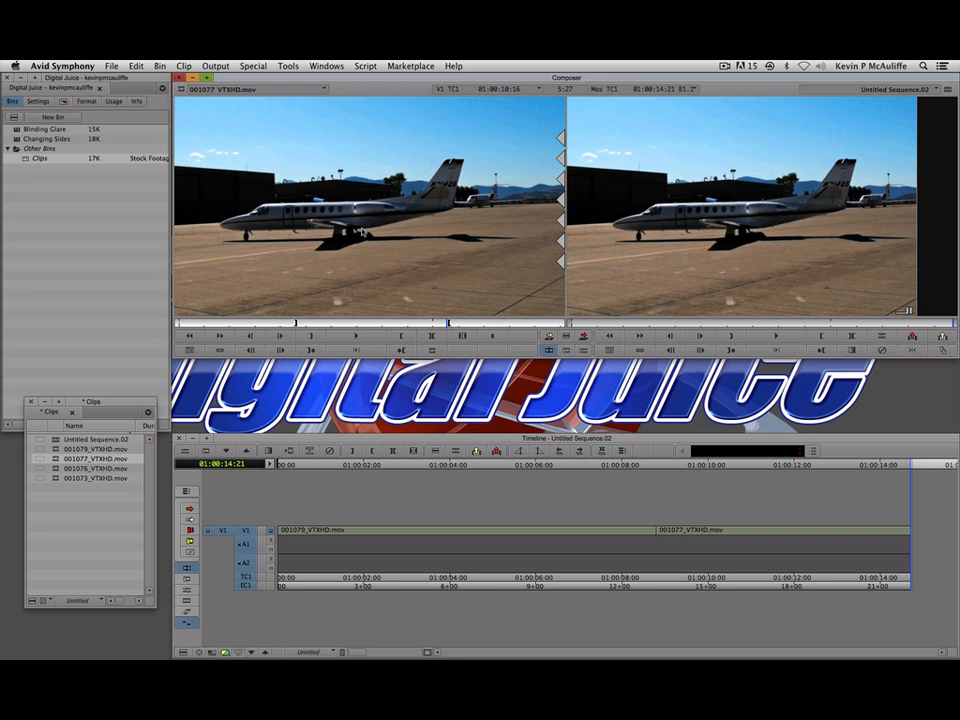
Load Blinding Glare_HD_A_alpha.mov from the Blinding Glare bin into the source monitor and park on its full-white frame at 01:00:01:04
double_click(16, 130)
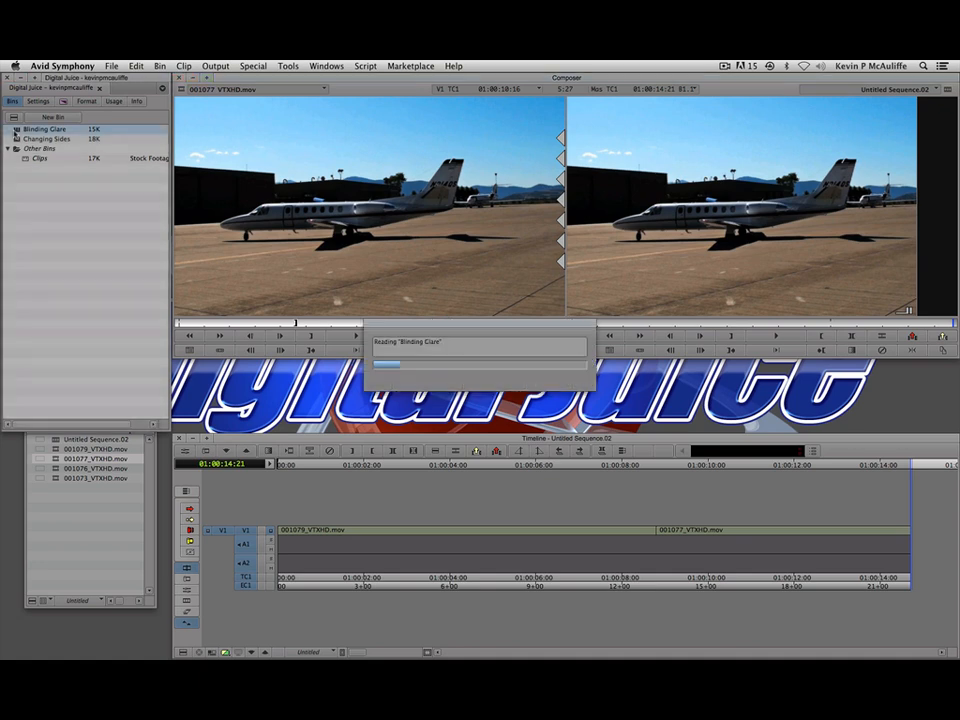
double_click(40, 219)
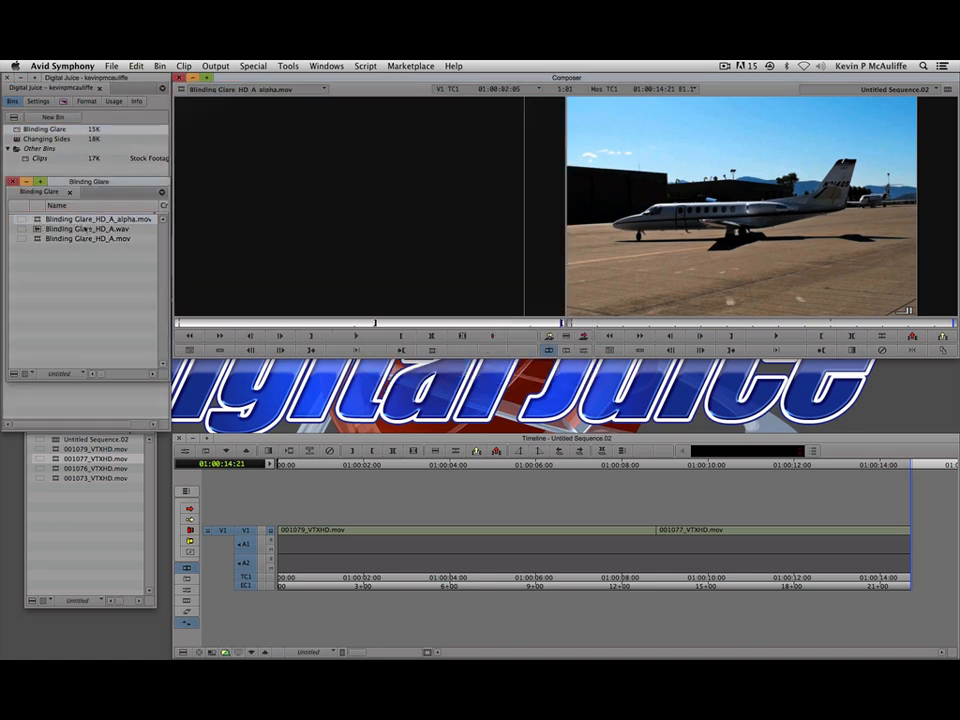
drag(375, 325, 371, 323)
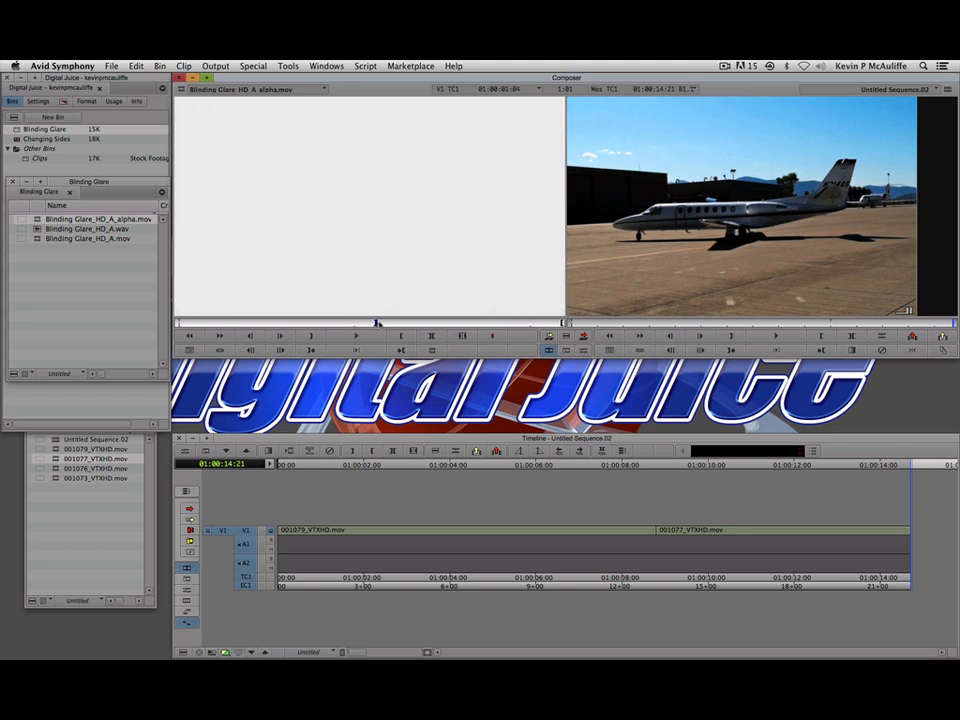
click(680, 272)
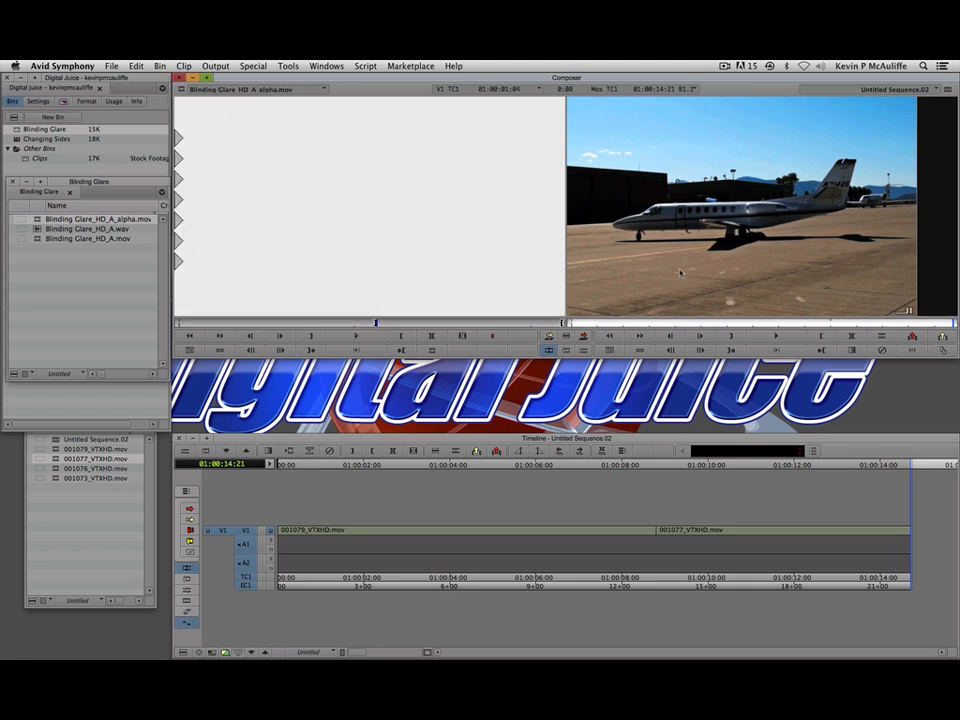
Add two video tracks and overwrite the alpha clip onto V2, starting at the cut between the two V1 clips
key(super+y)
key(super+y)
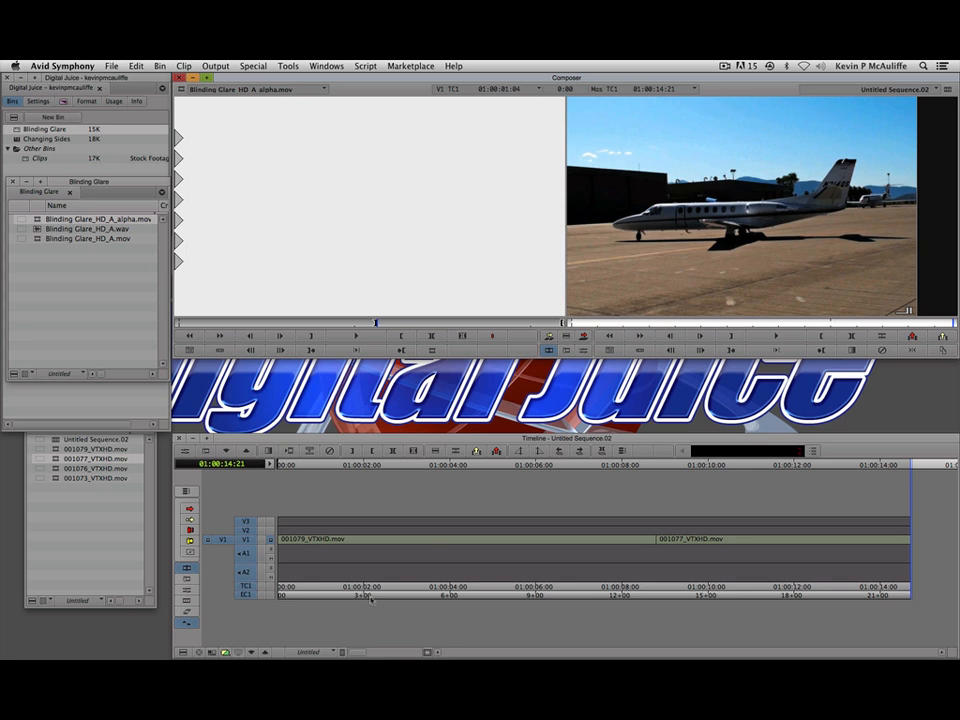
drag(222, 539, 249, 531)
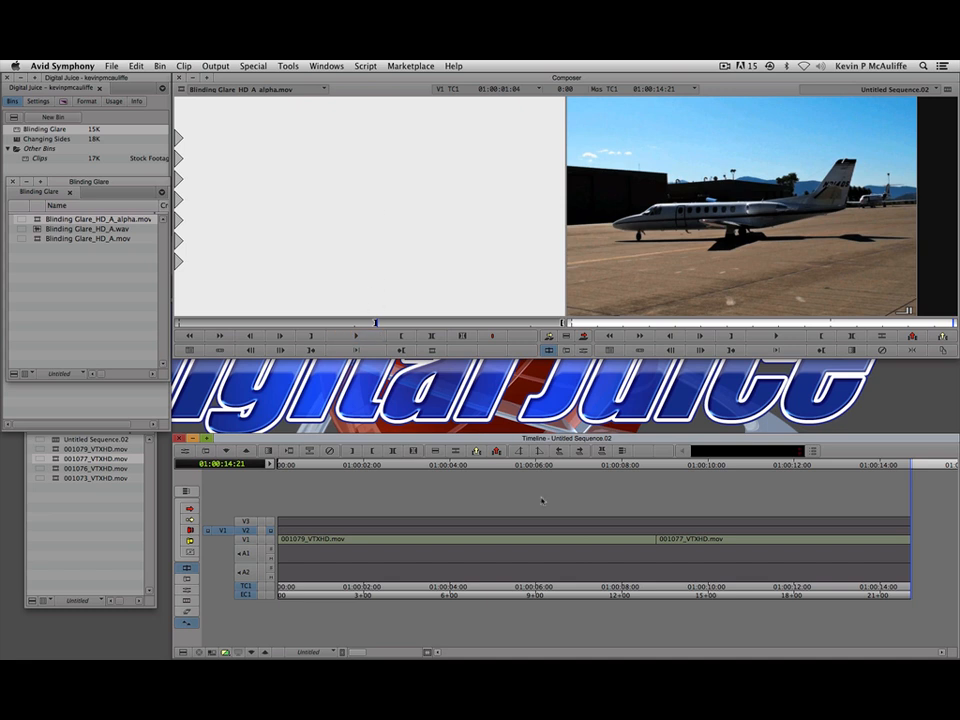
click(650, 547)
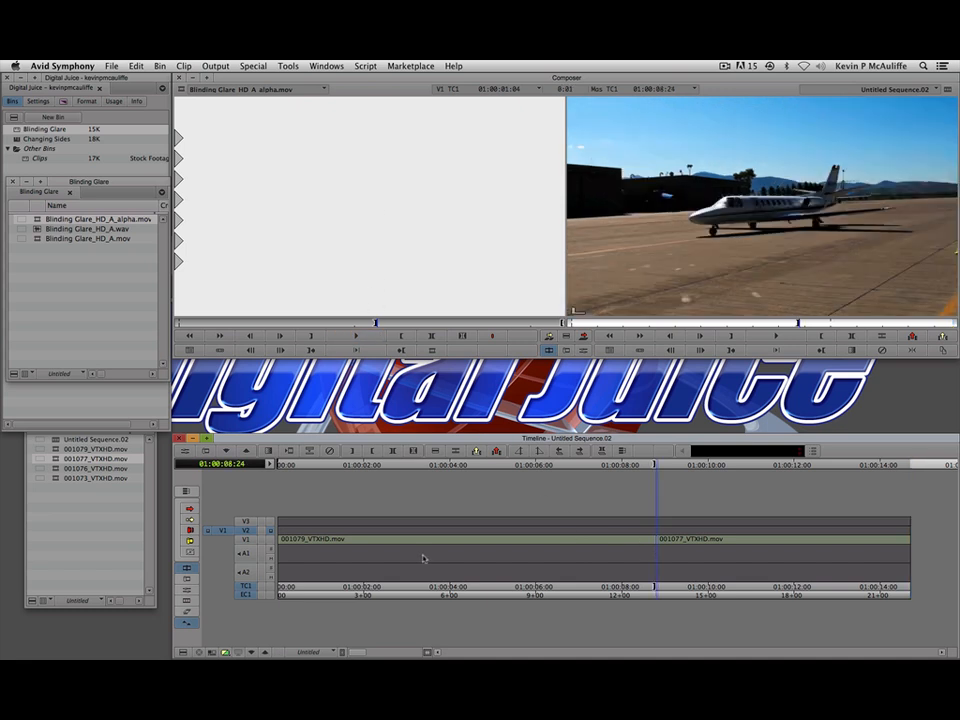
key(i)
key(b)
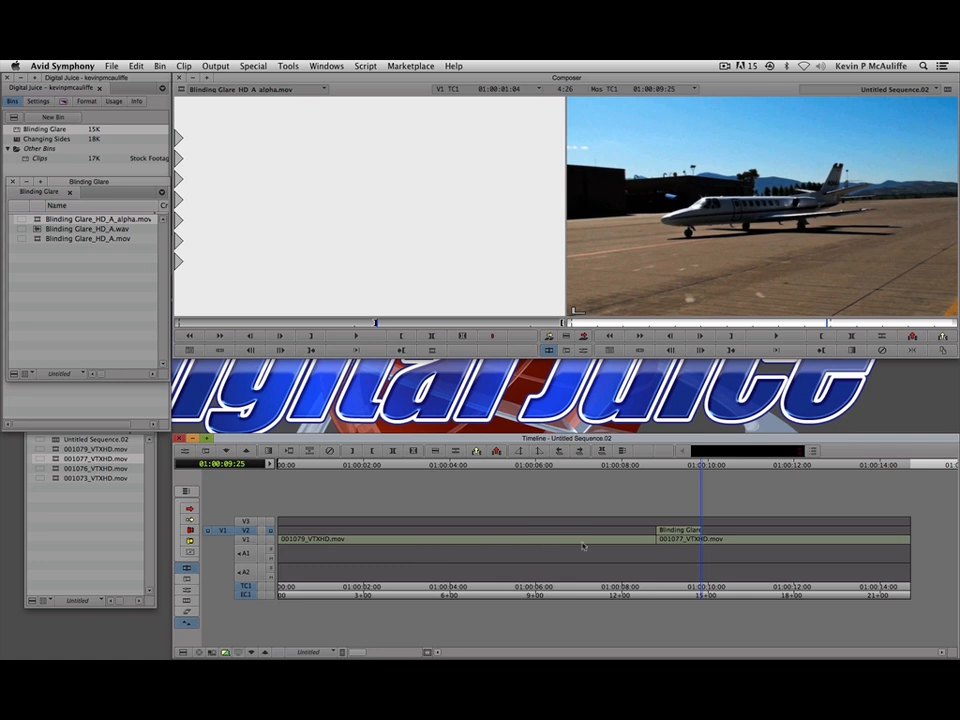
Trim the head of the alpha clip on V2 back to its beginning at 01:00:07:20
super+click(655, 535)
key(u)
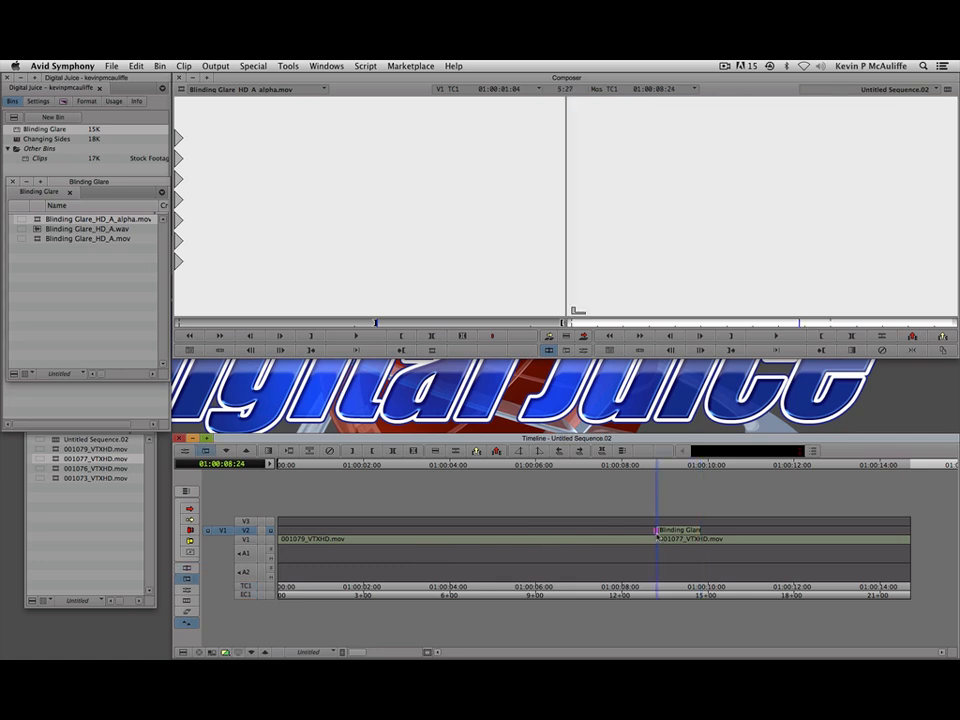
drag(655, 531, 598, 533)
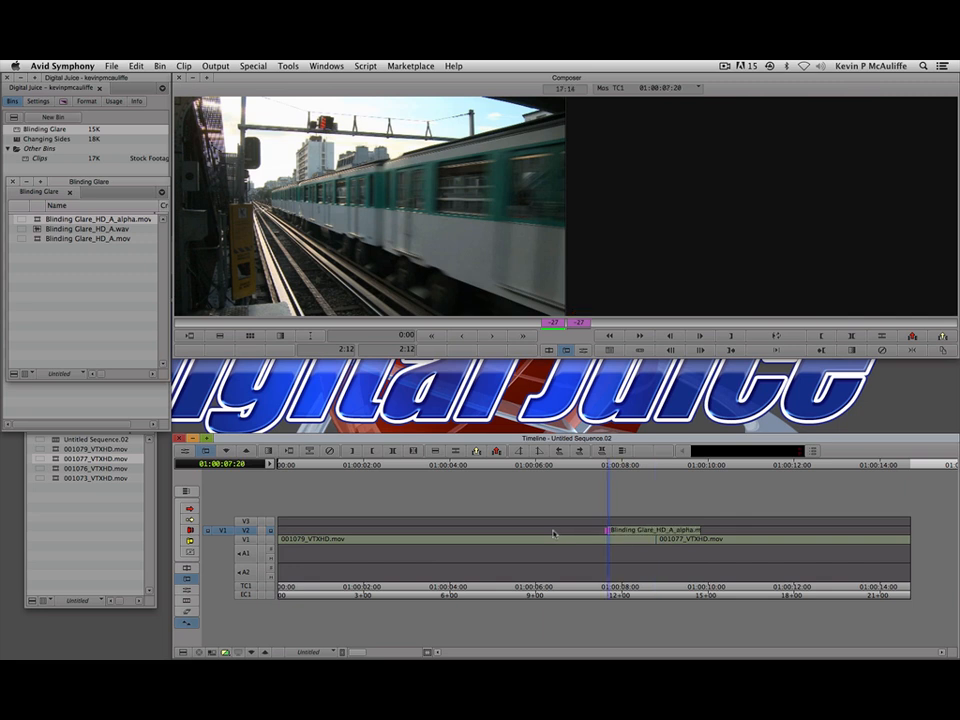
key(y)
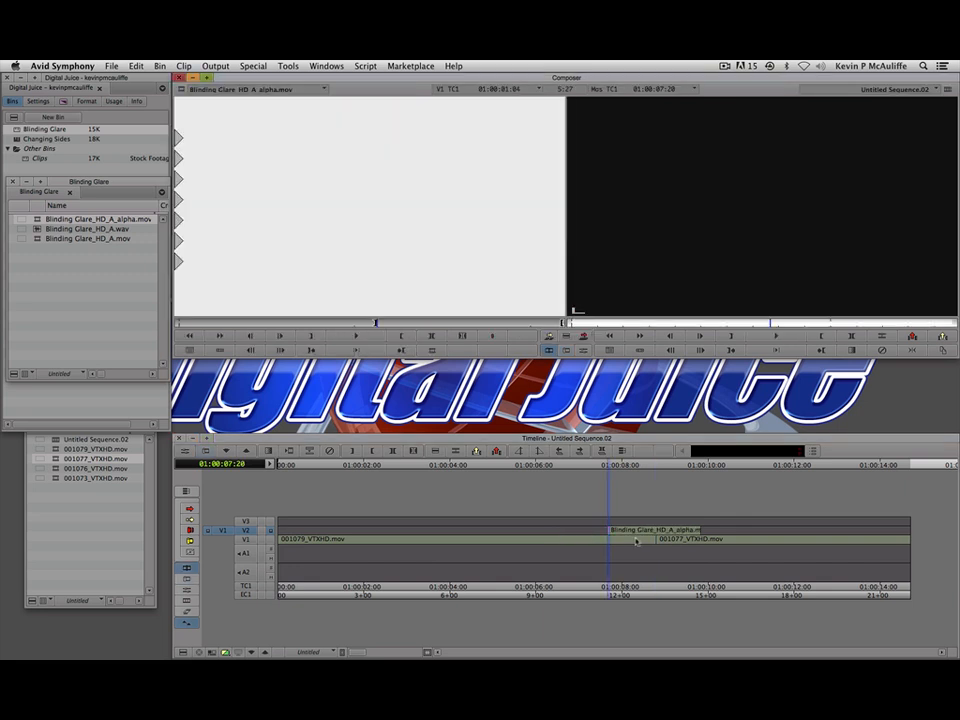
Move the alpha clip from V2 up to V3, keeping its timing
super+click(652, 541)
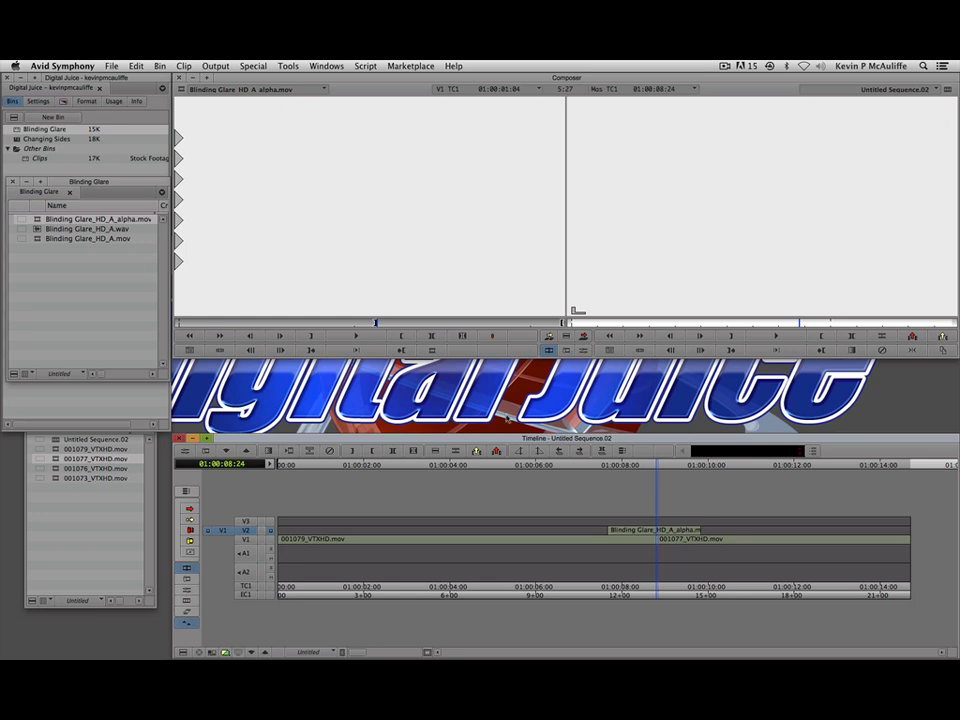
click(188, 511)
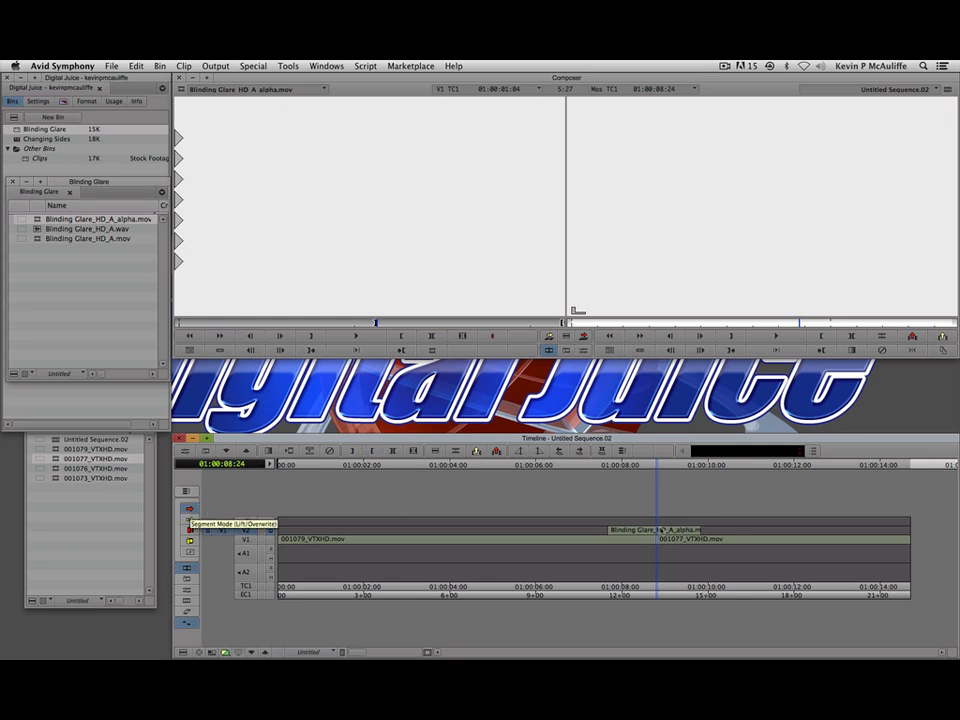
drag(661, 530, 660, 521)
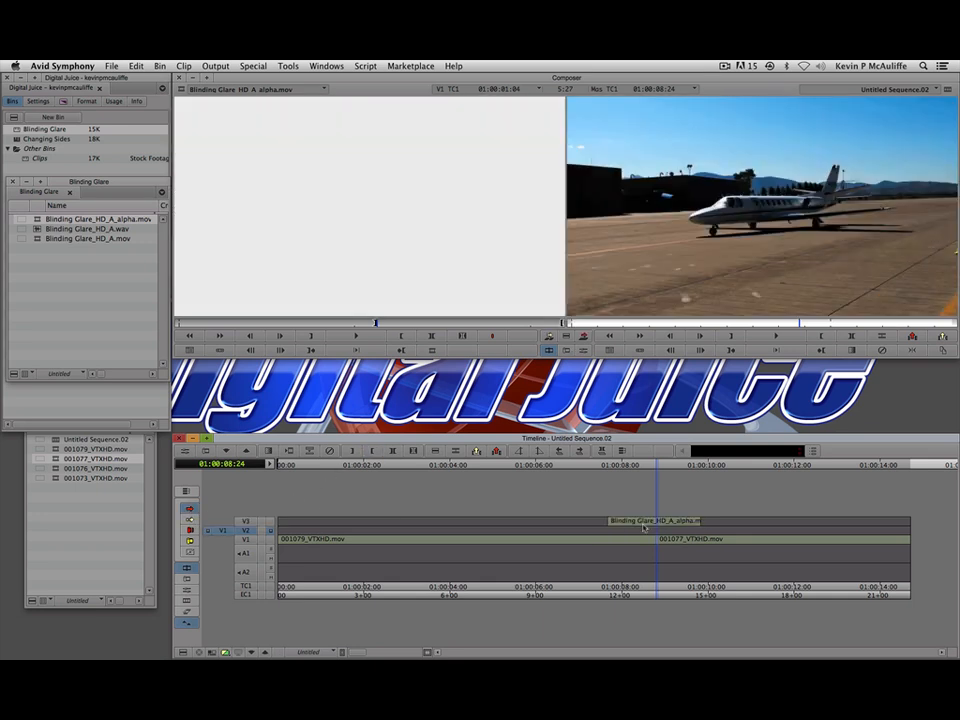
click(190, 509)
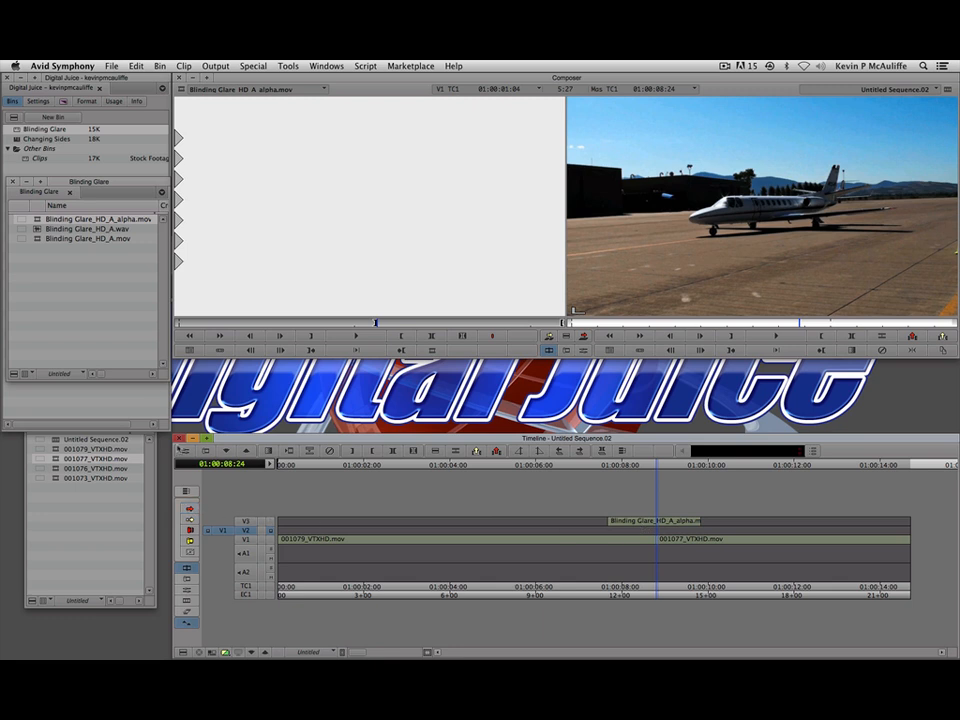
Load and preview Blinding Glare_HD_A.mov, and overwrite it onto V2 directly below the alpha clip with matching length
drag(40, 242, 324, 246)
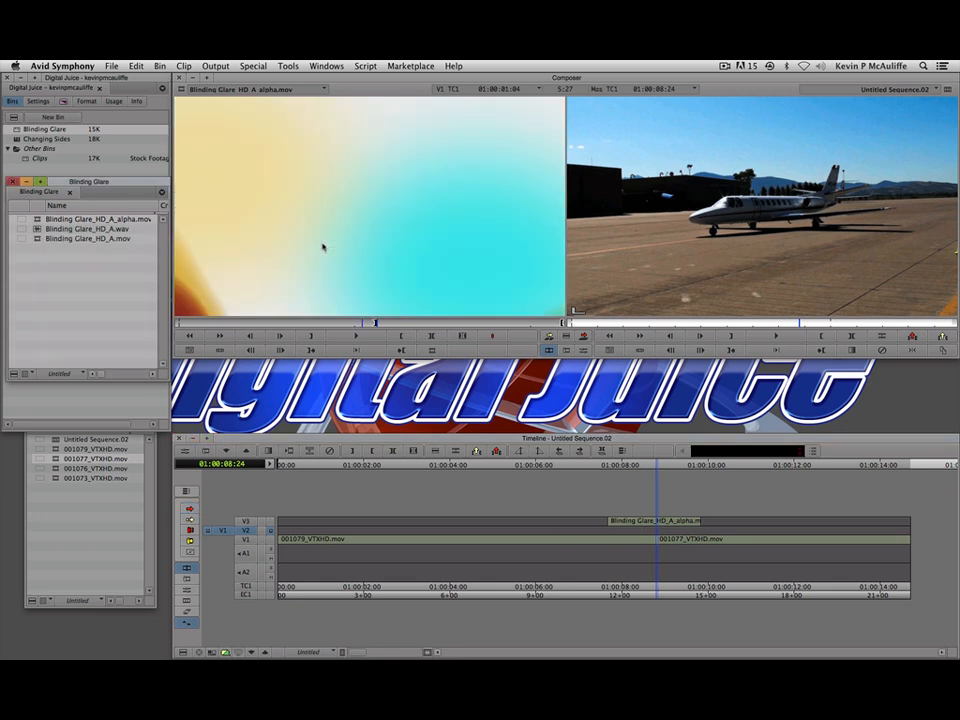
drag(291, 325, 396, 325)
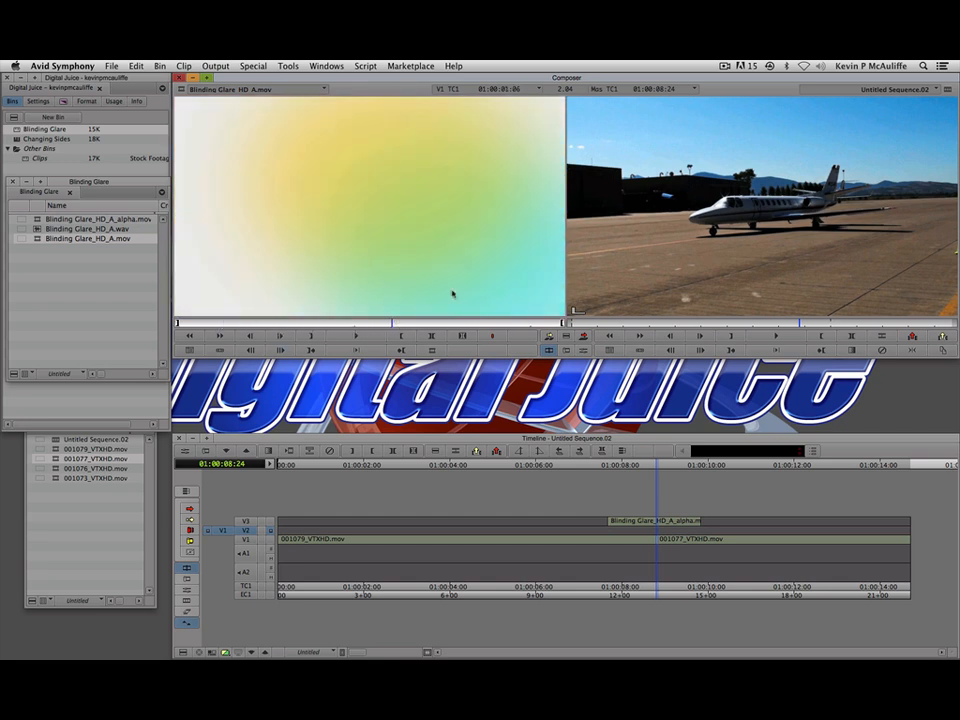
click(252, 522)
click(250, 530)
key(t)
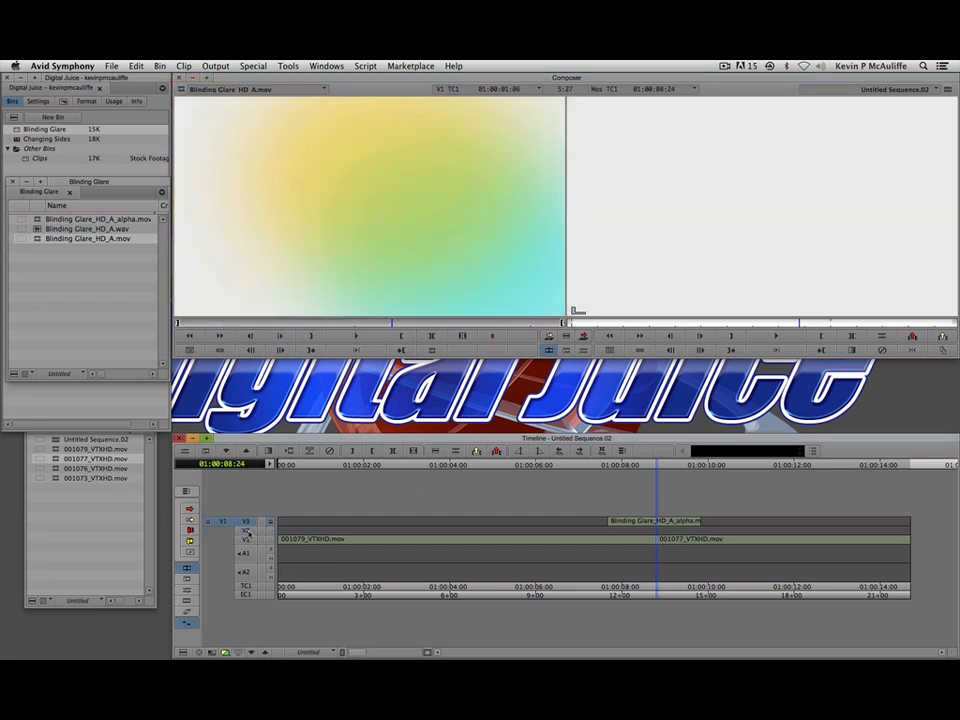
click(250, 530)
click(250, 522)
key(w)
key(b)
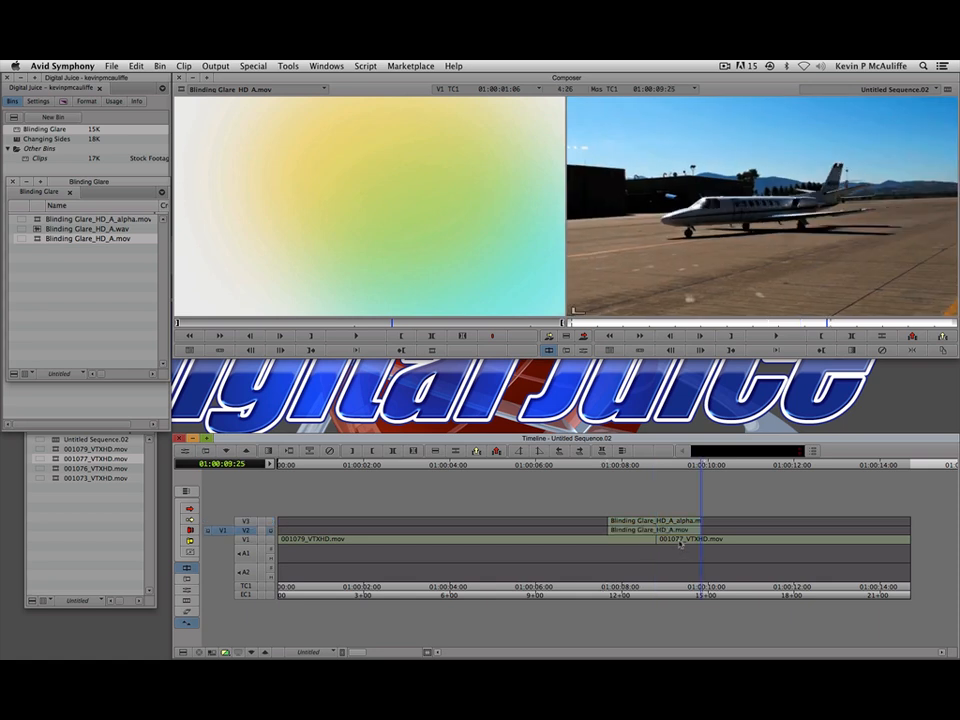
Apply the Matte Key effect from the Key category to the alpha clip on V3
click(661, 541)
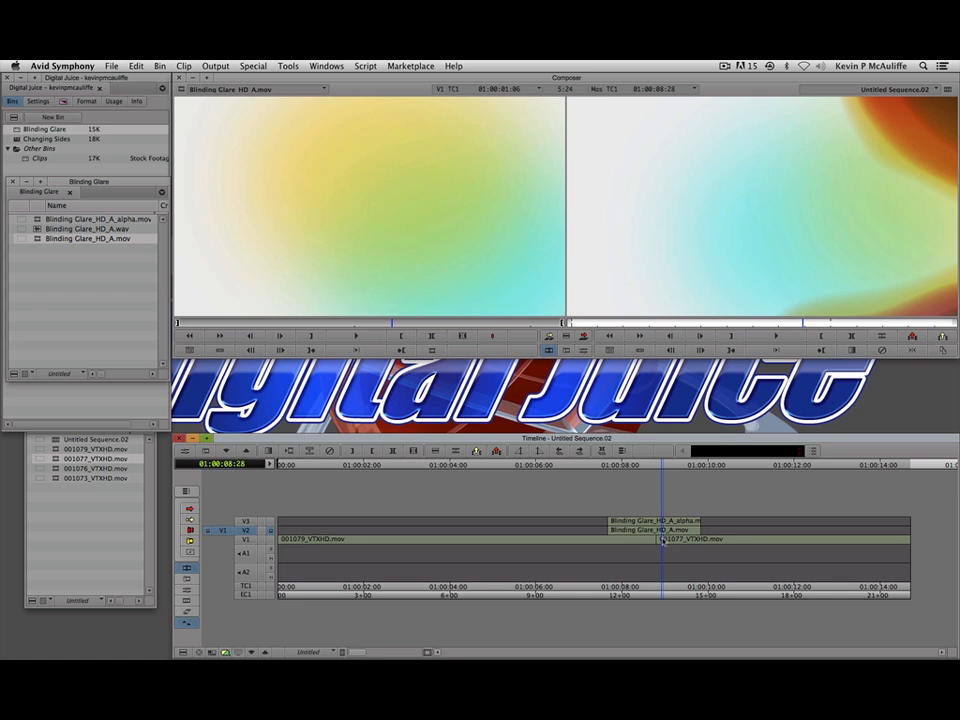
key(super+8)
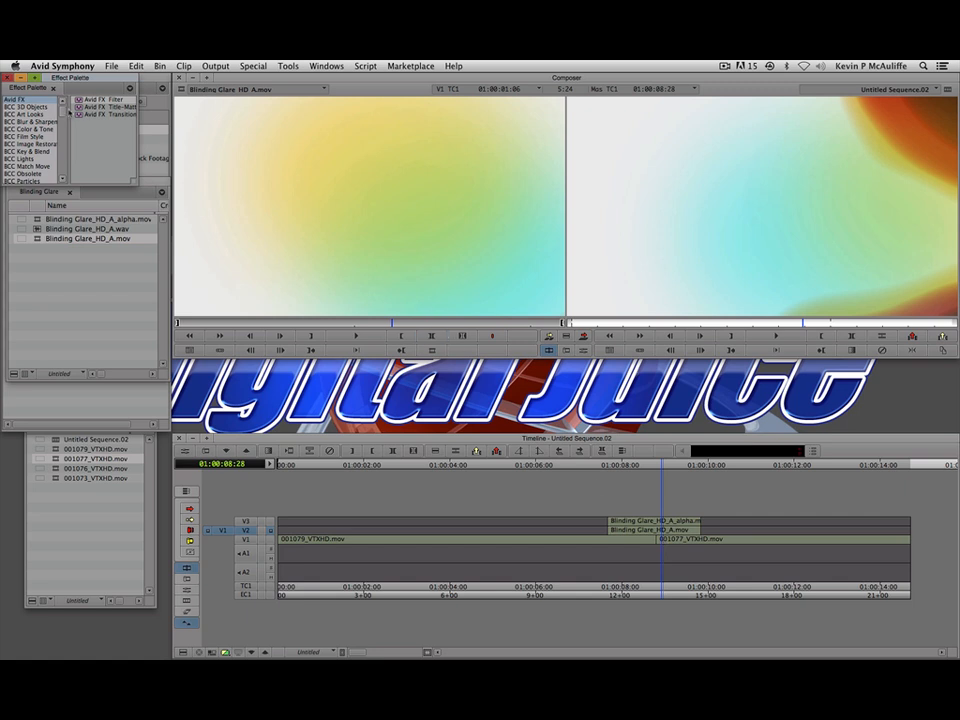
drag(61, 115, 65, 137)
click(29, 138)
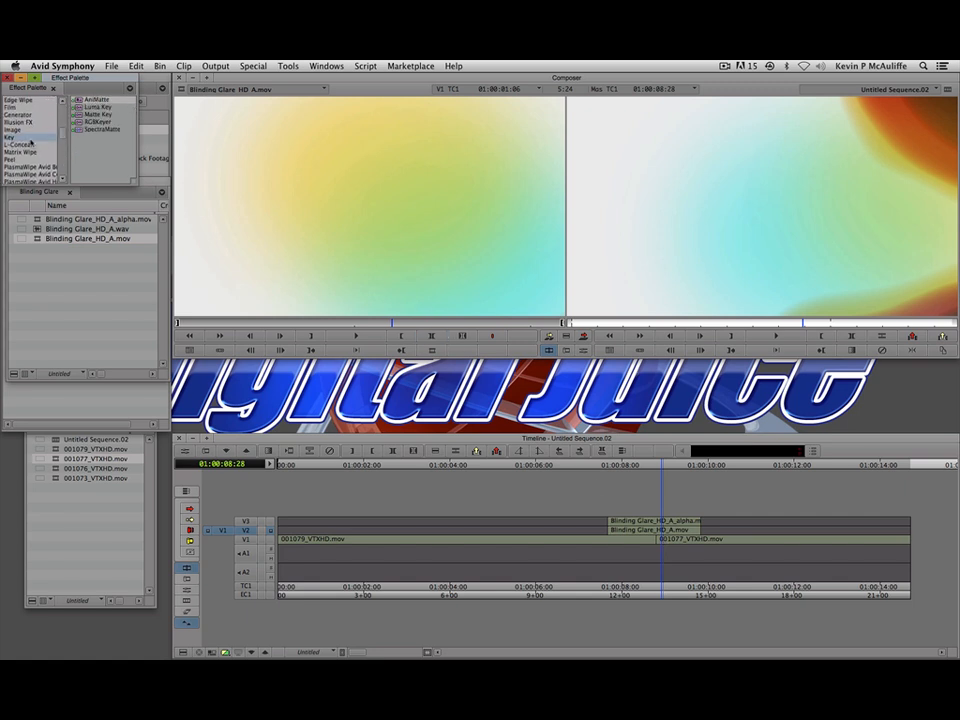
click(78, 114)
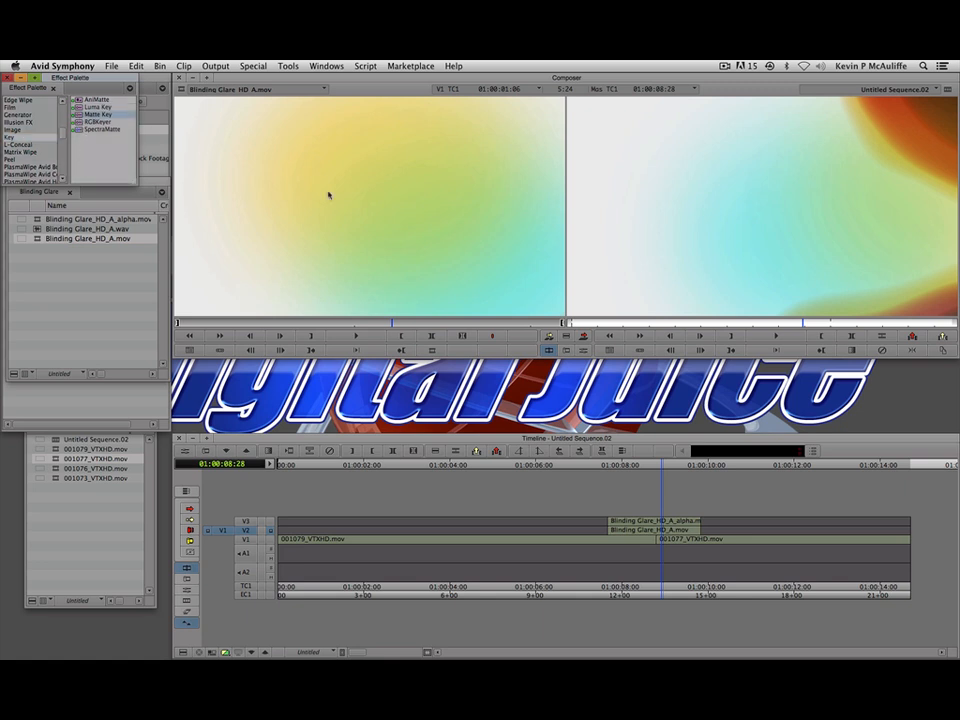
click(661, 521)
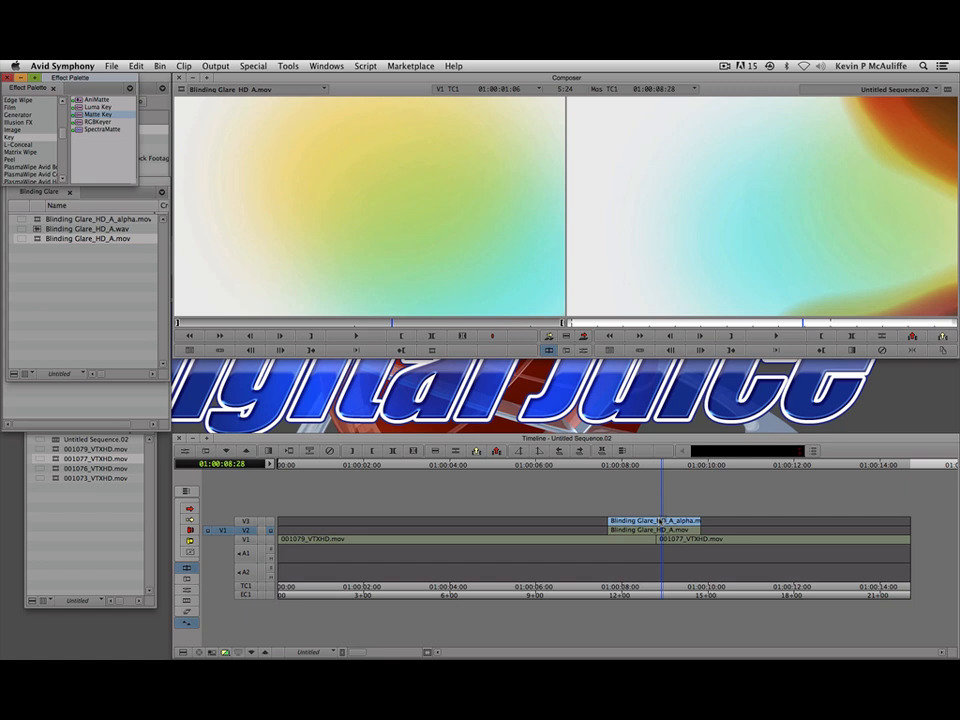
Turn on video monitoring for V3 and scrub through the keyed transition
mouse_move(660, 521)
mouse_down()
mouse_move(613, 523)
mouse_move(641, 523)
mouse_up()
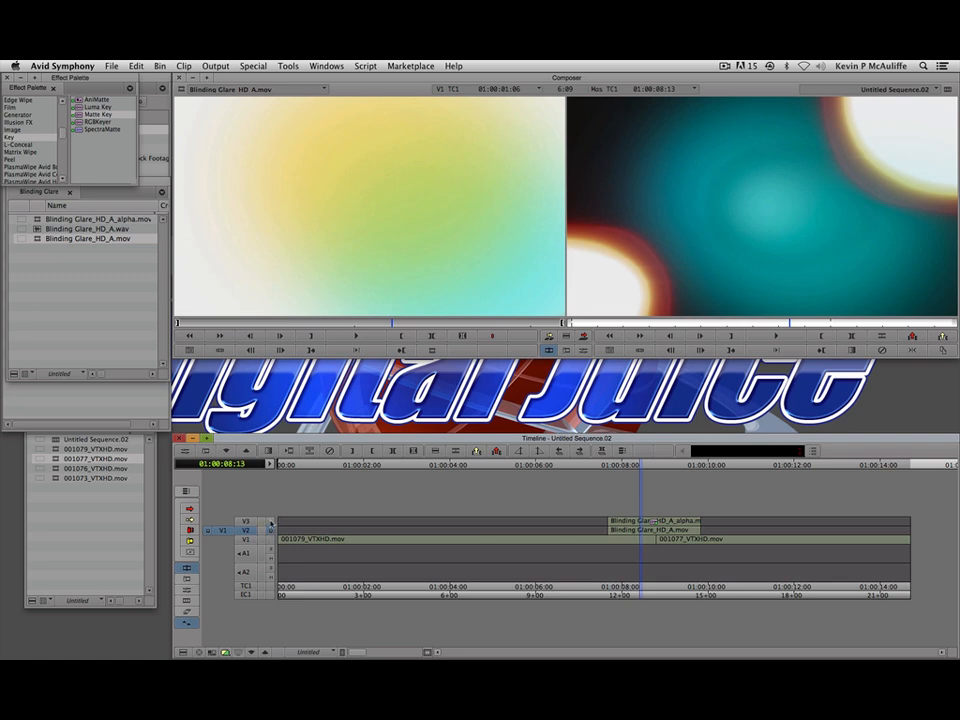
click(270, 523)
drag(625, 524, 652, 527)
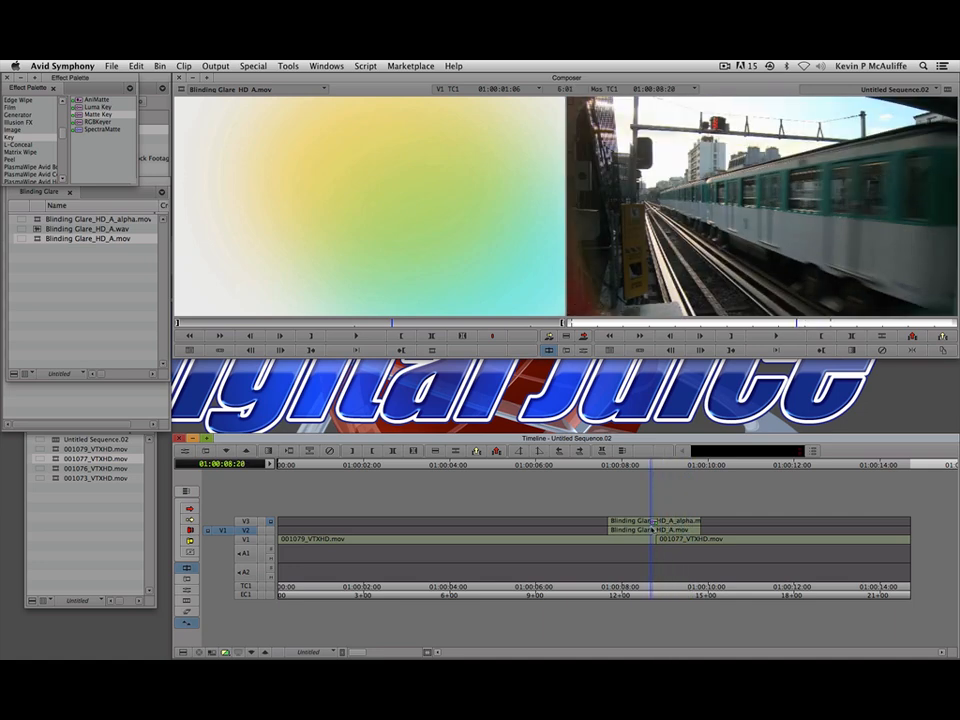
Invert the key of the Matte Key effect on the V3 alpha clip
key(shift+F10)
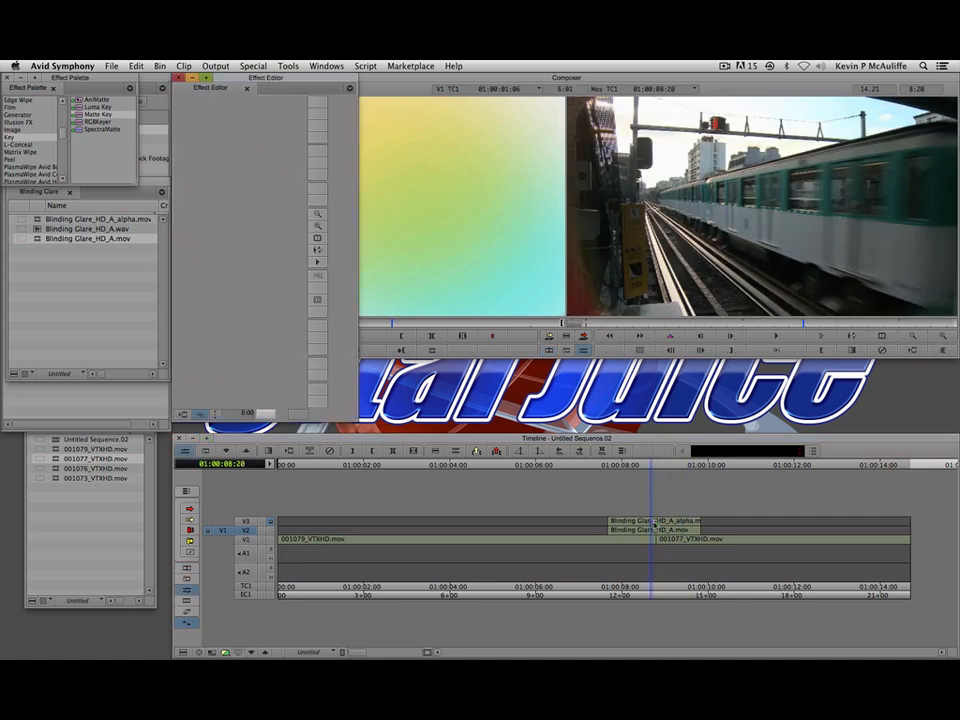
click(655, 522)
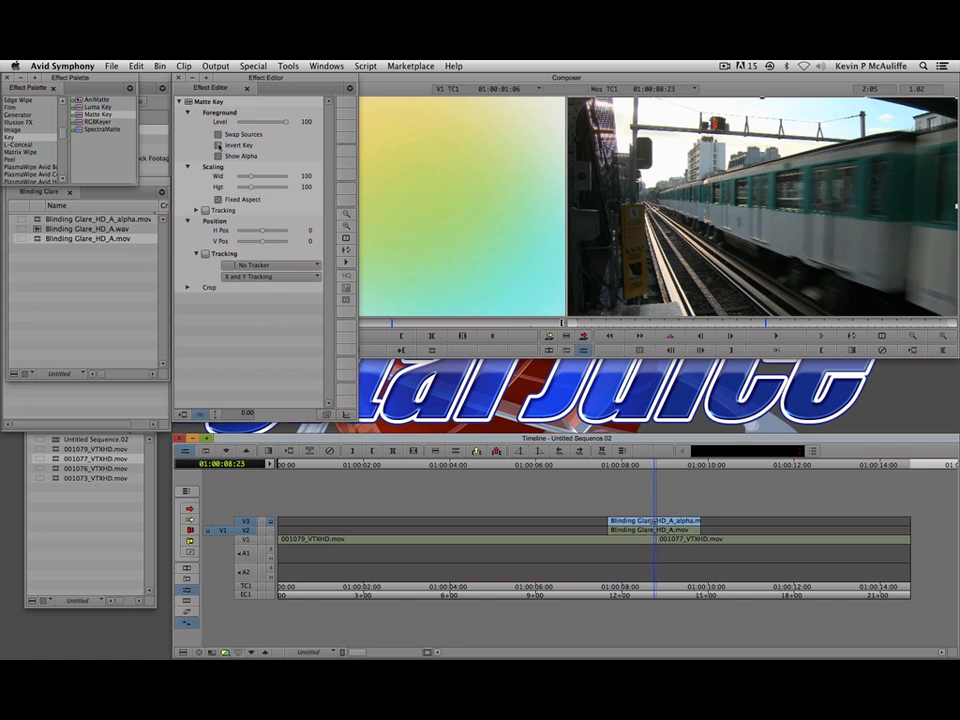
click(219, 146)
click(179, 78)
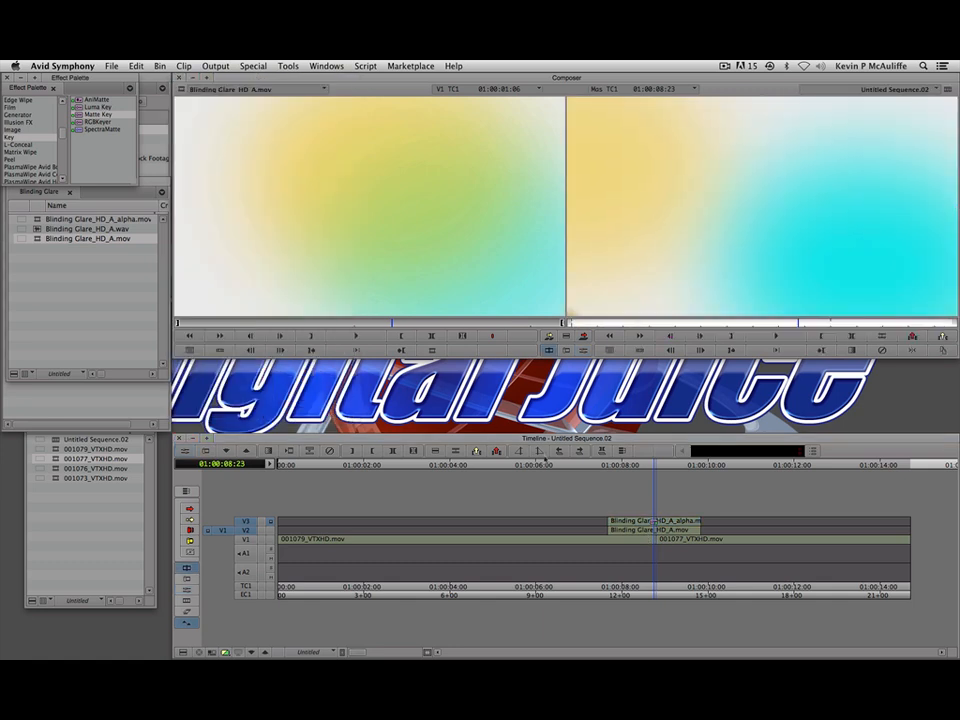
Play the sequence through the Blinding Glare transition and scrub over its end to check the result
drag(624, 541, 561, 537)
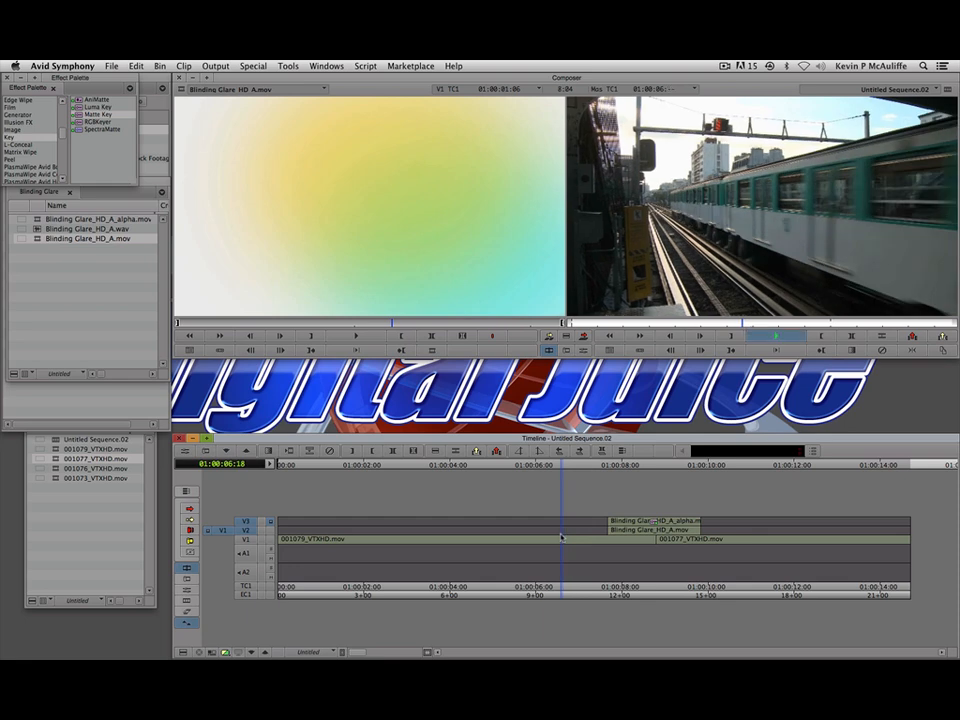
key(space)
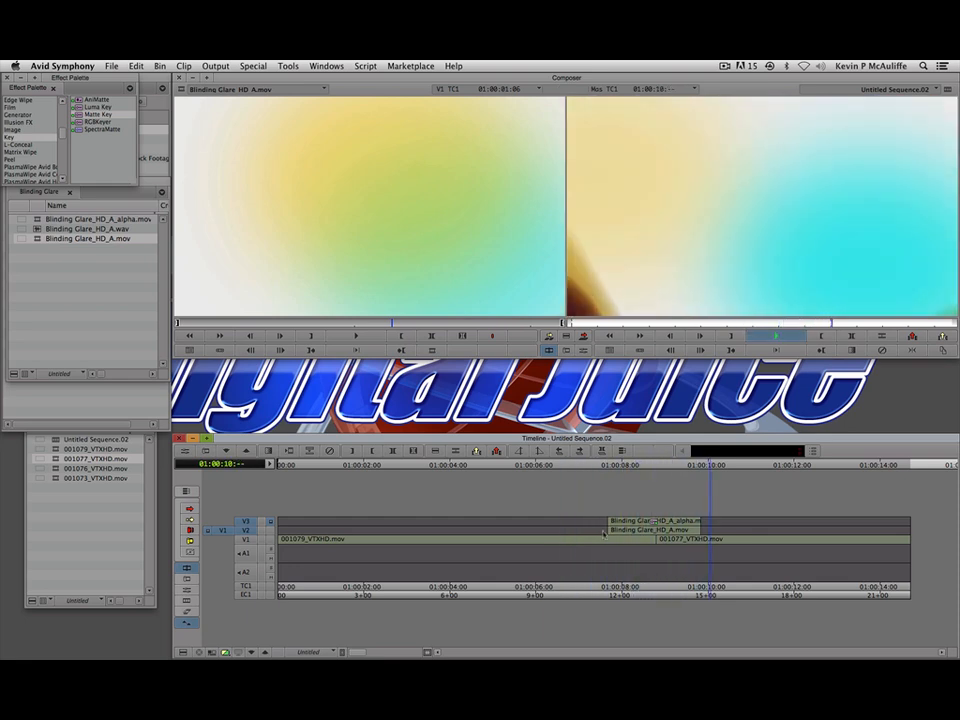
key(space)
drag(672, 516, 694, 527)
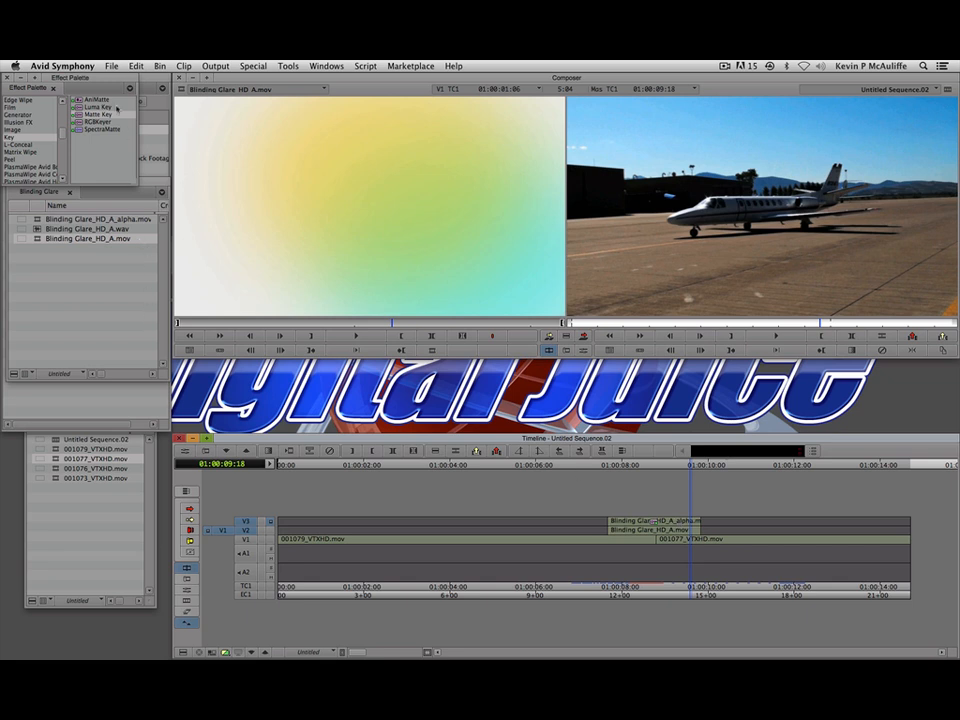
Create a new bin in the project and name it sequences
key(super+9)
click(58, 117)
text(c)
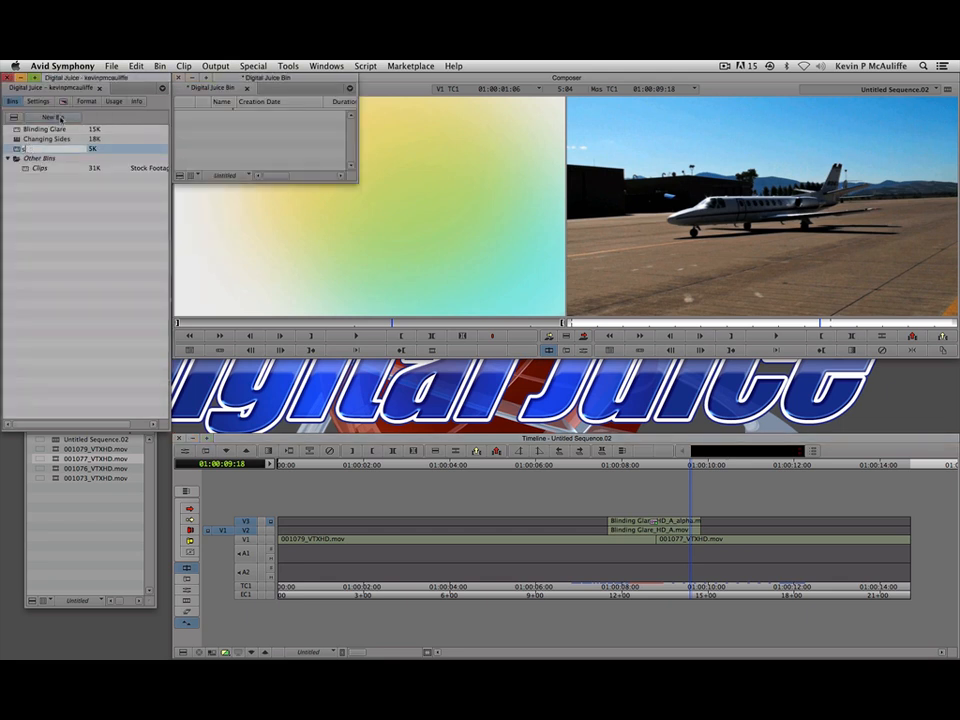
text(equences)
key(Return)
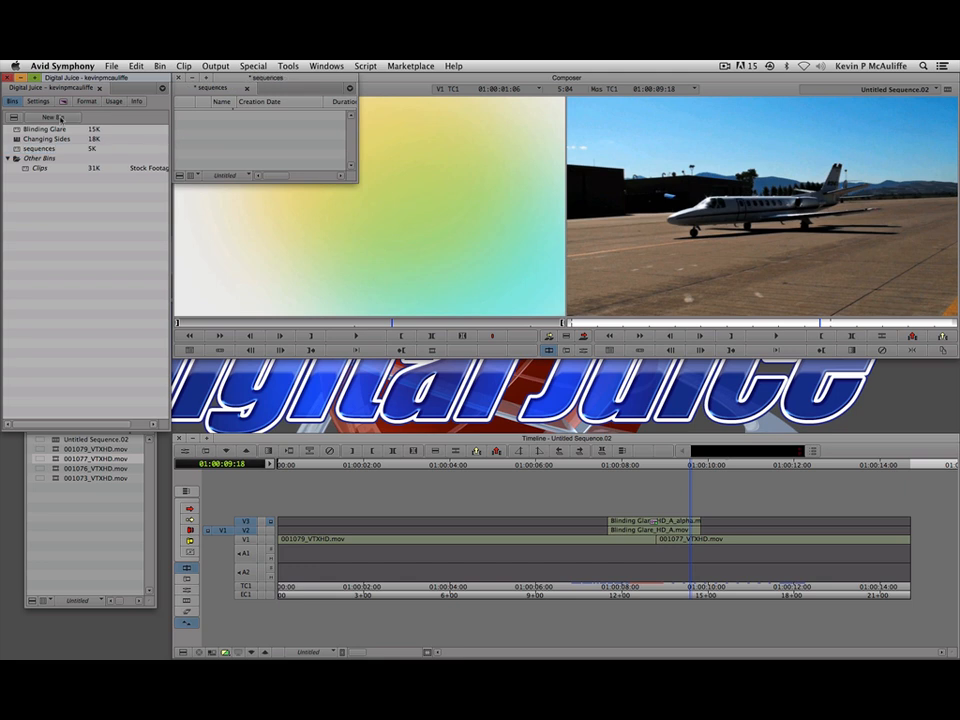
Move Untitled Sequence.02 from the Clips bin into the sequences bin and rename it Full Frame Wipe
drag(55, 440, 232, 116)
click(232, 116)
key(BackSpace)
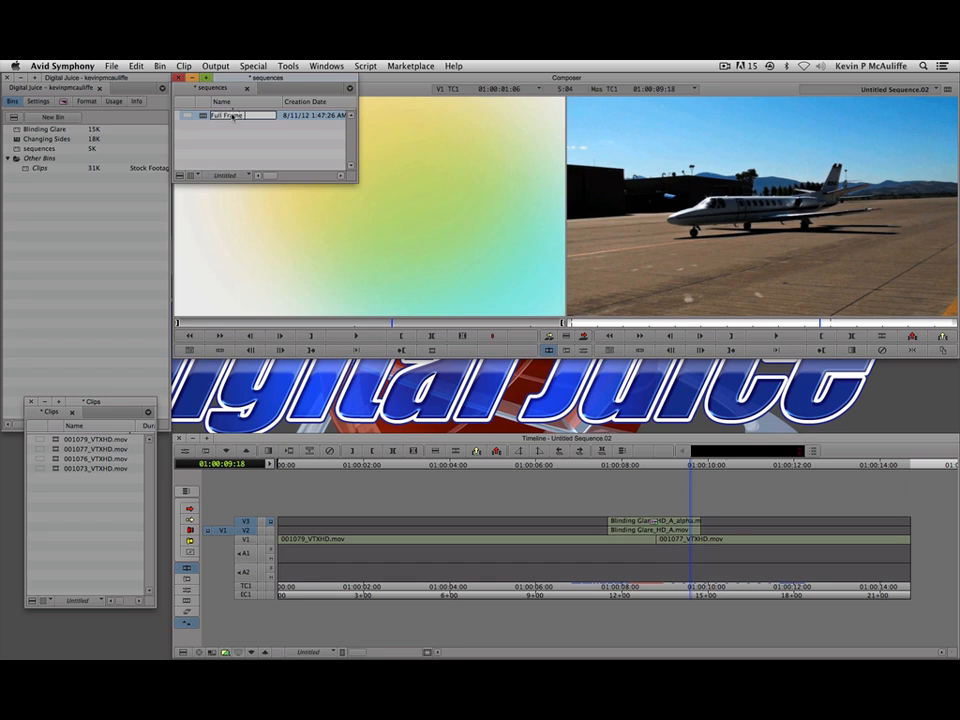
text(Full Frame Wipe)
key(Return)
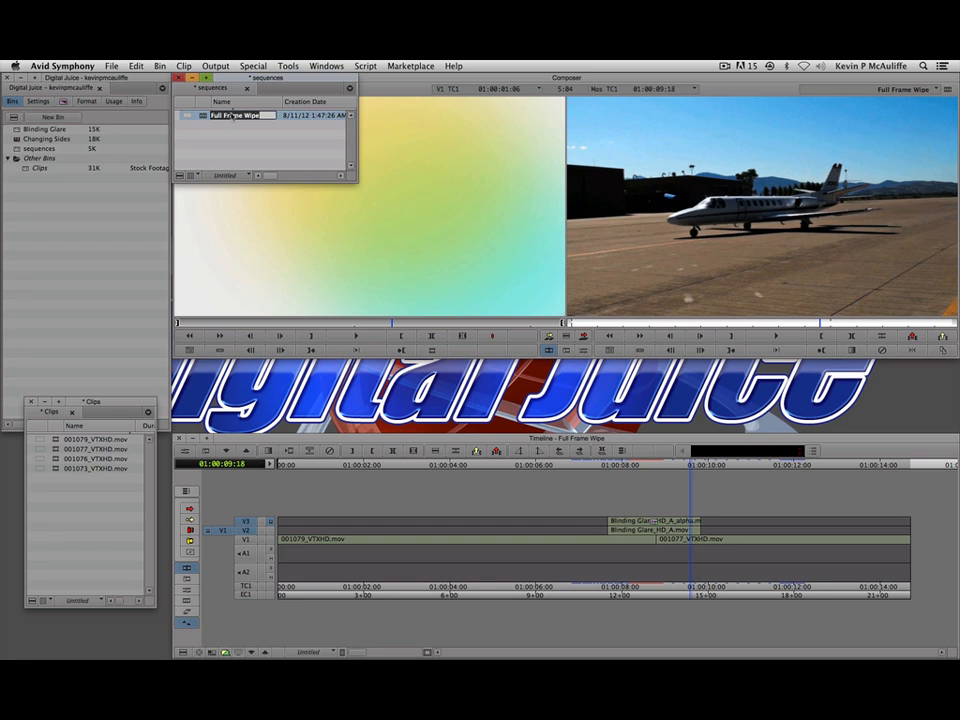
click(223, 136)
Duplicate the Full Frame Wipe sequence, name the copy Dual Alpha, and load it into the timeline
click(207, 118)
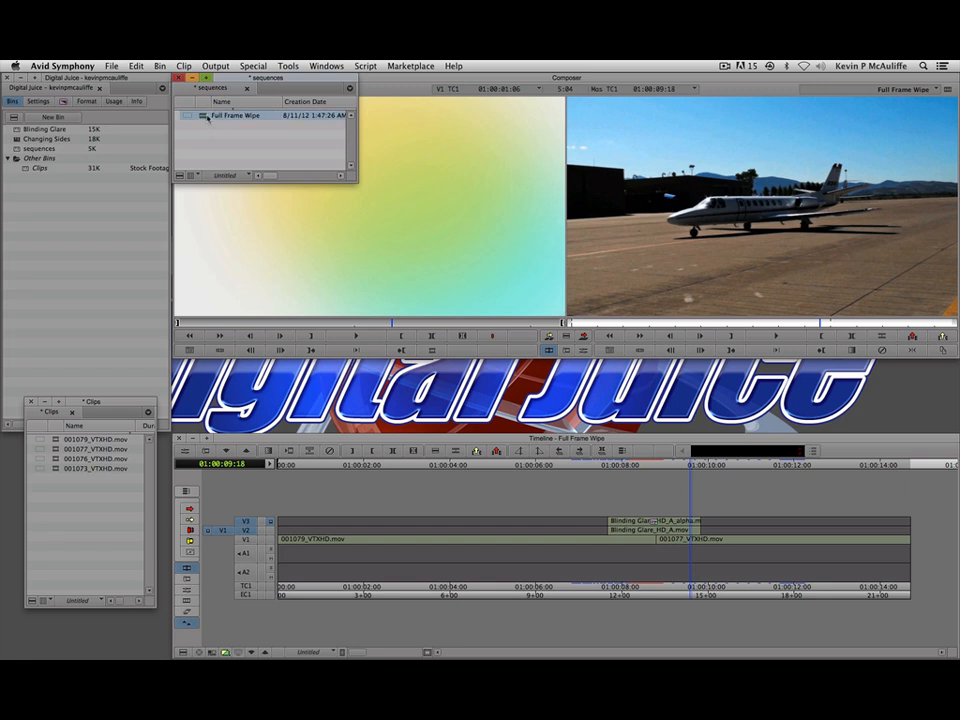
key(super+d)
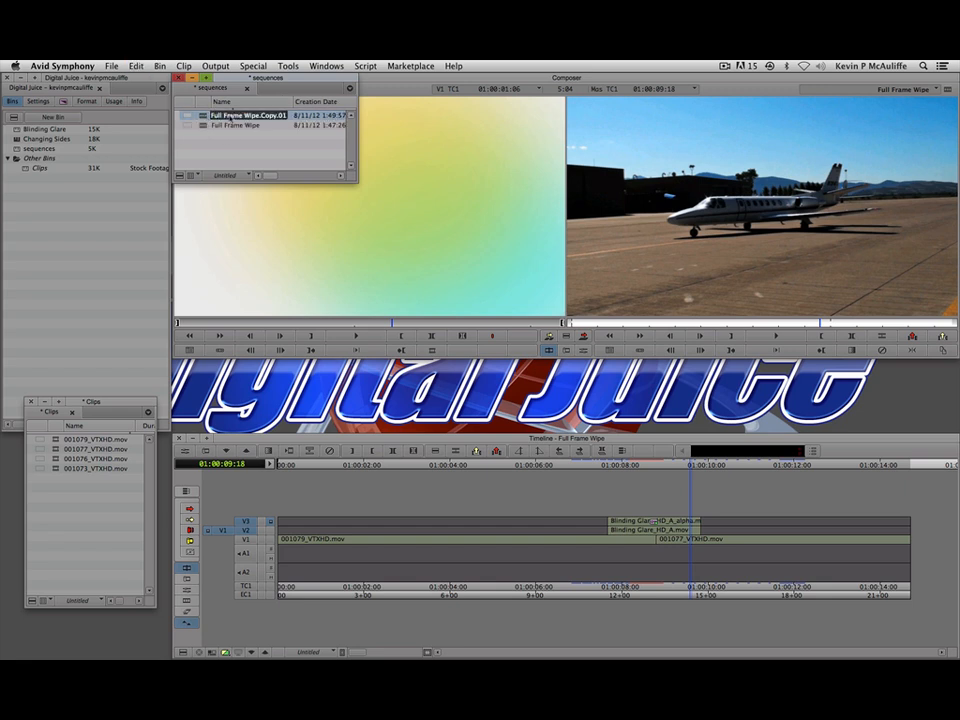
text(Dual Alpha)
key(Return)
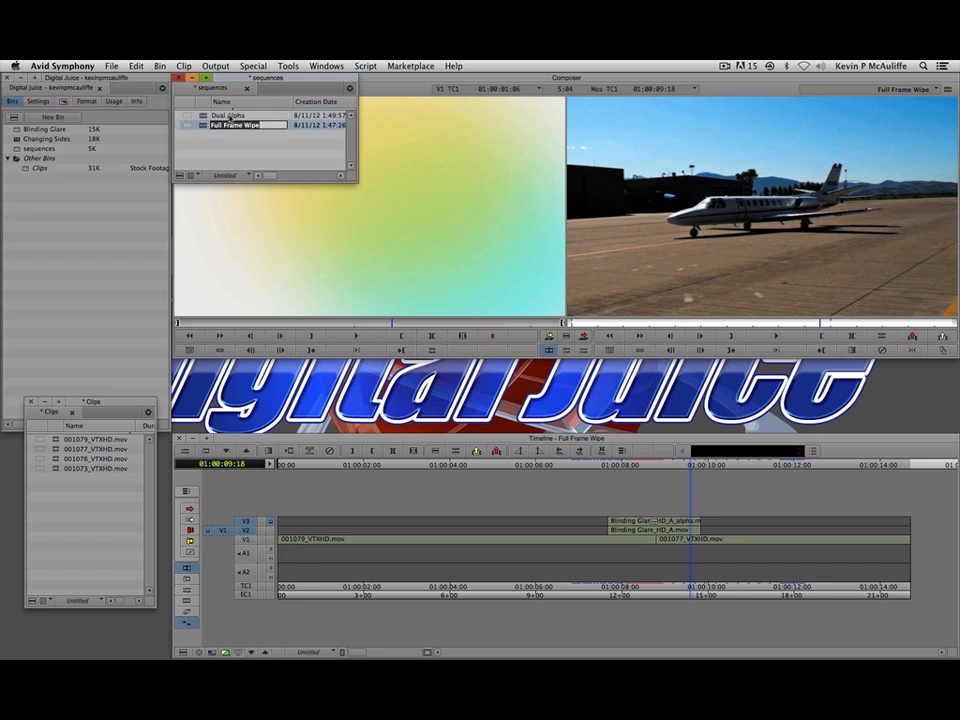
double_click(229, 115)
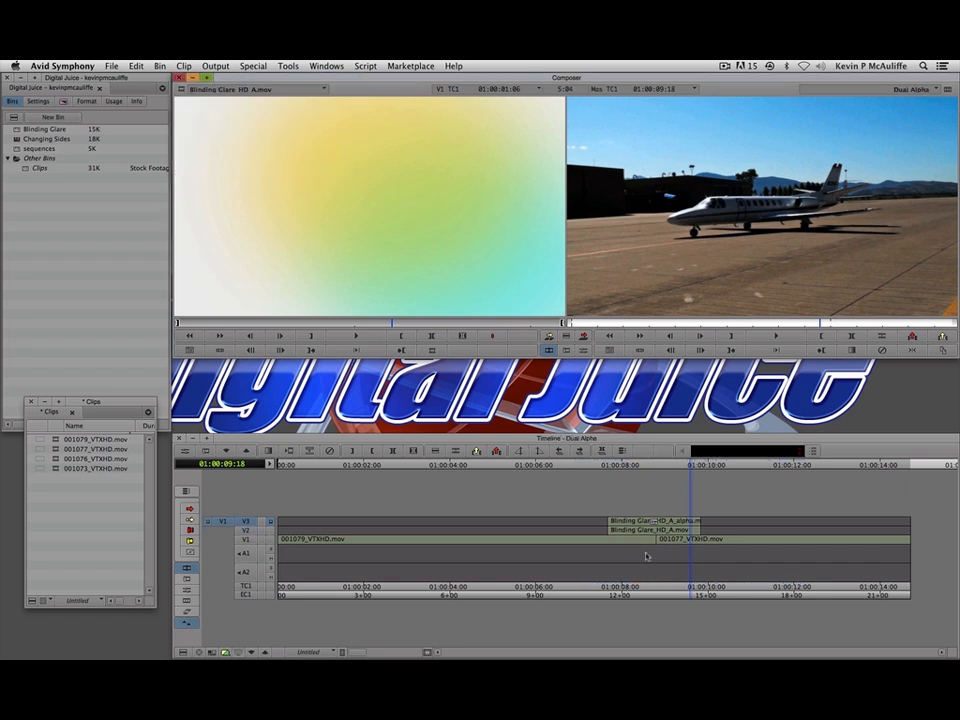
Mark the span of the two Blinding Glare clips and lift them from V2 and V3, leaving only the V1 footage
click(647, 556)
click(253, 531)
key(t)
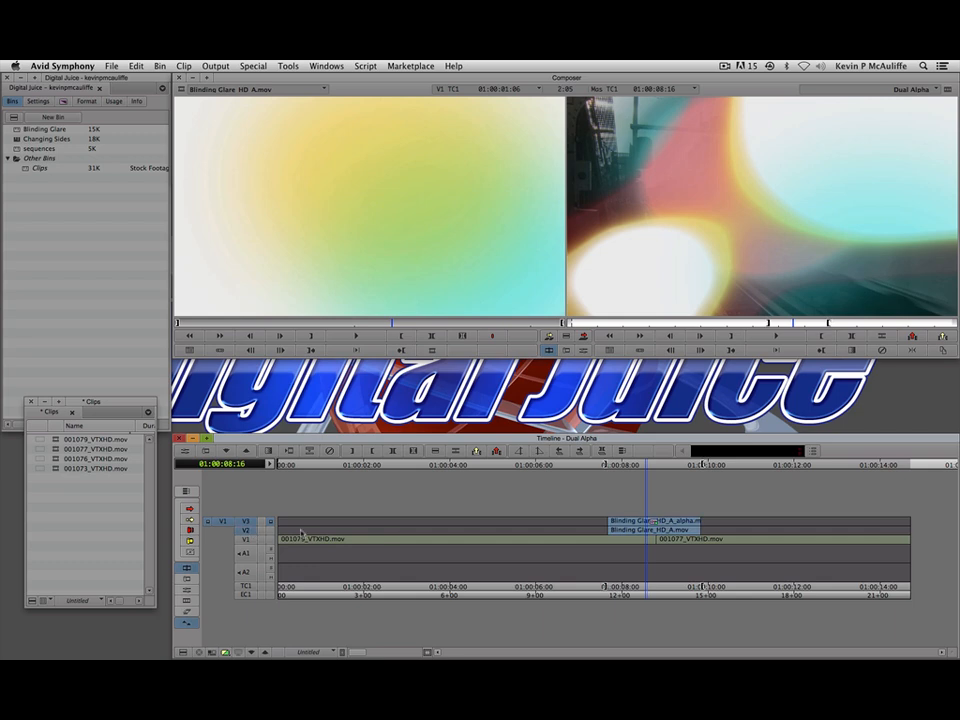
key(z)
click(669, 551)
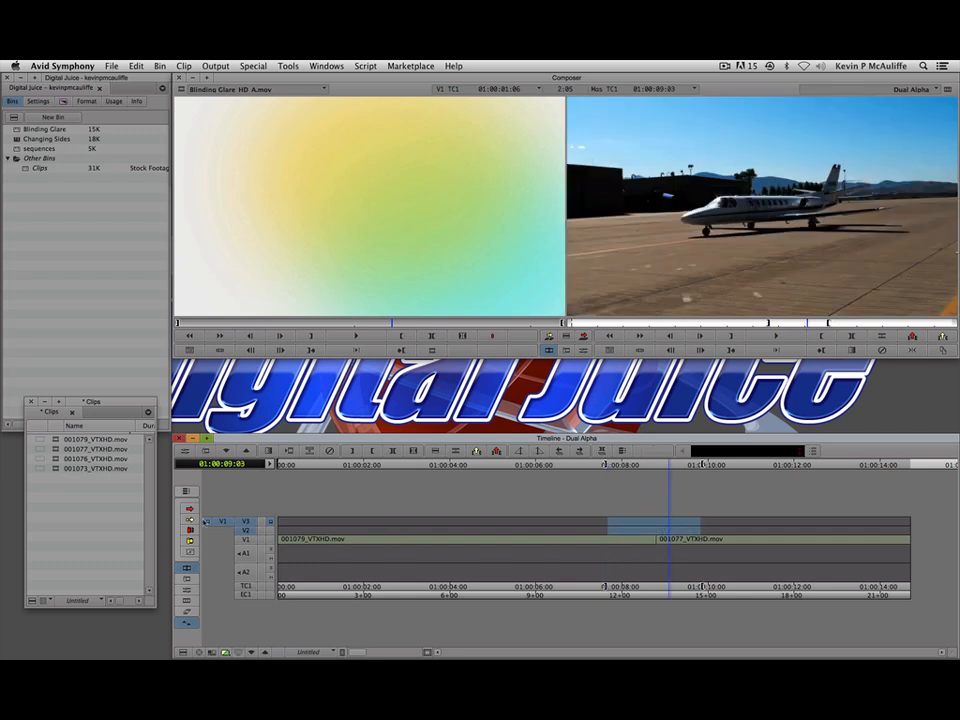
Move 001077_VTXHD.mov up to V2 and trim its start back to about 01:00:04:28 so it overlaps 001079_VTXHD.mov
drag(660, 539, 660, 530)
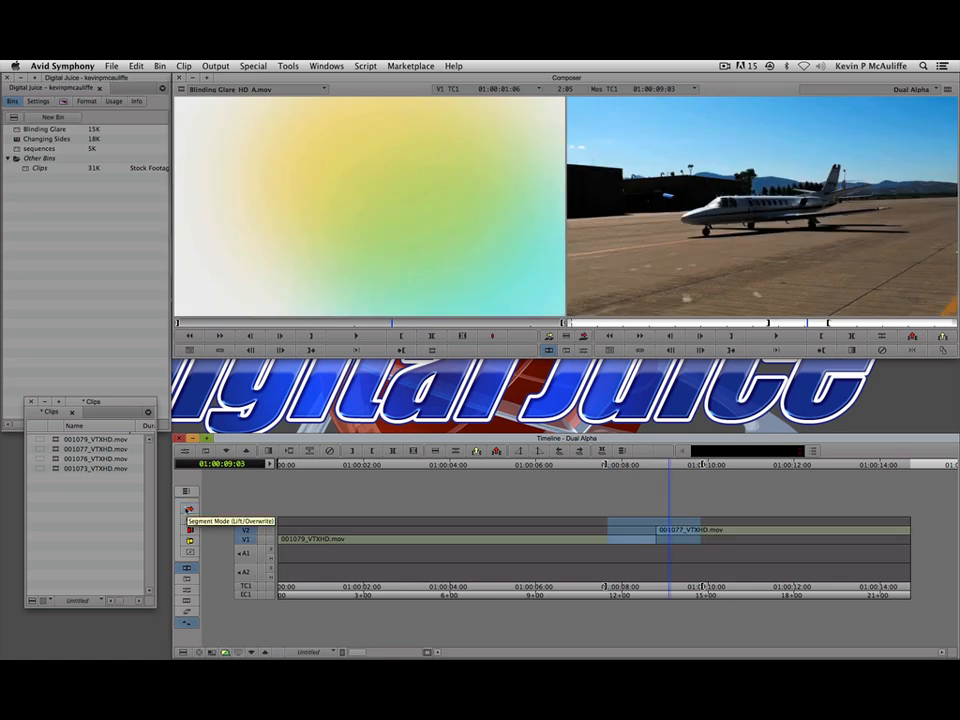
click(644, 543)
key(u)
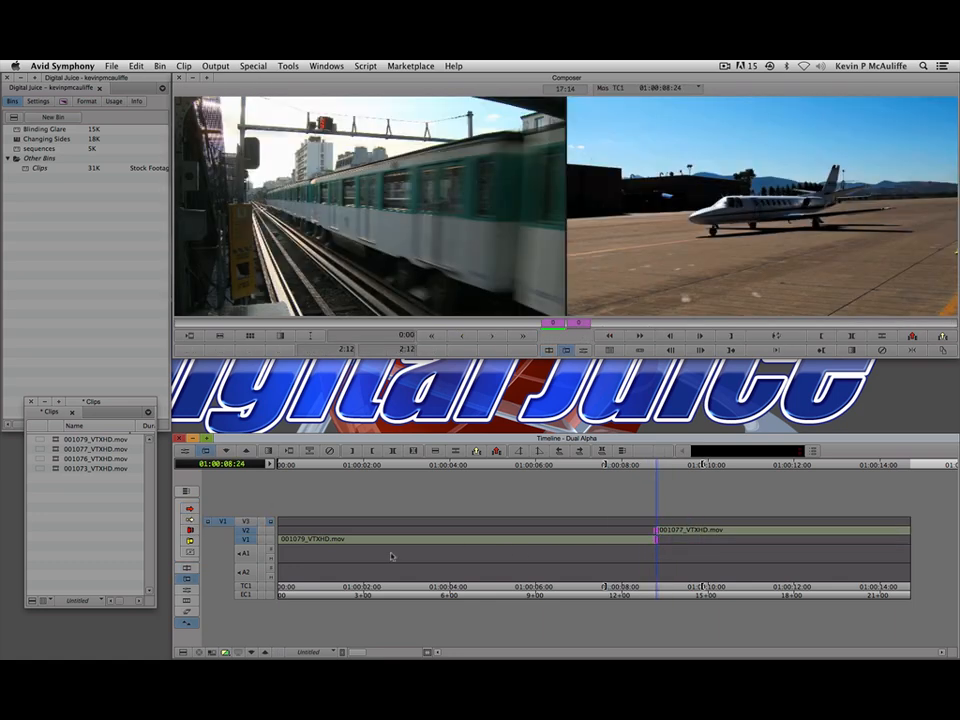
click(246, 540)
drag(656, 532, 488, 540)
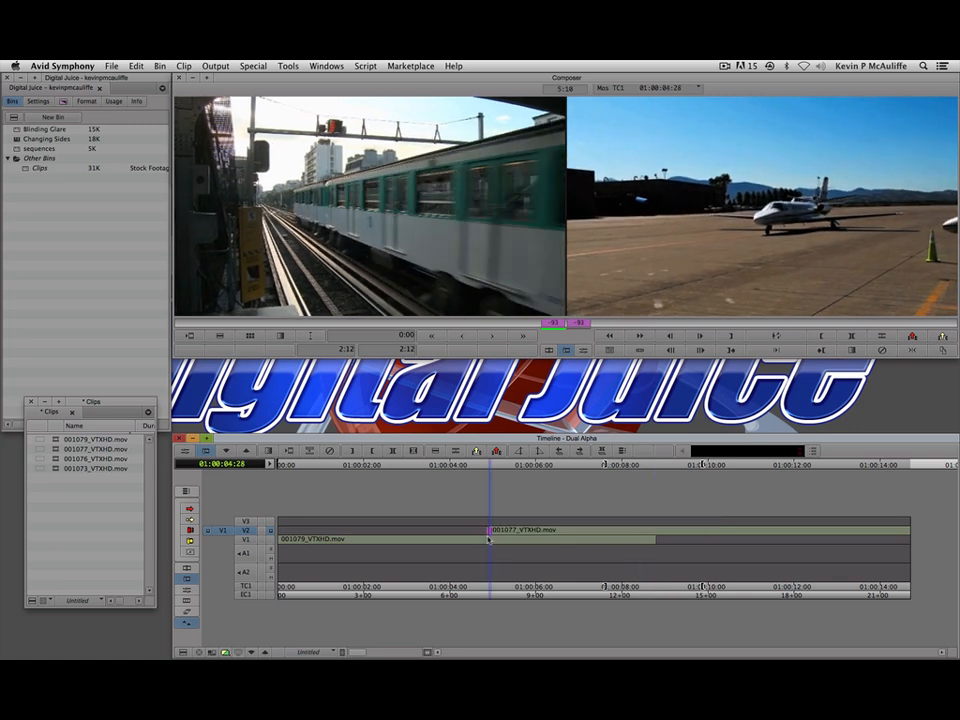
key(y)
Open the Changing Sides bin, and reposition and resize its window beside the source monitor
double_click(16, 129)
click(11, 181)
double_click(15, 139)
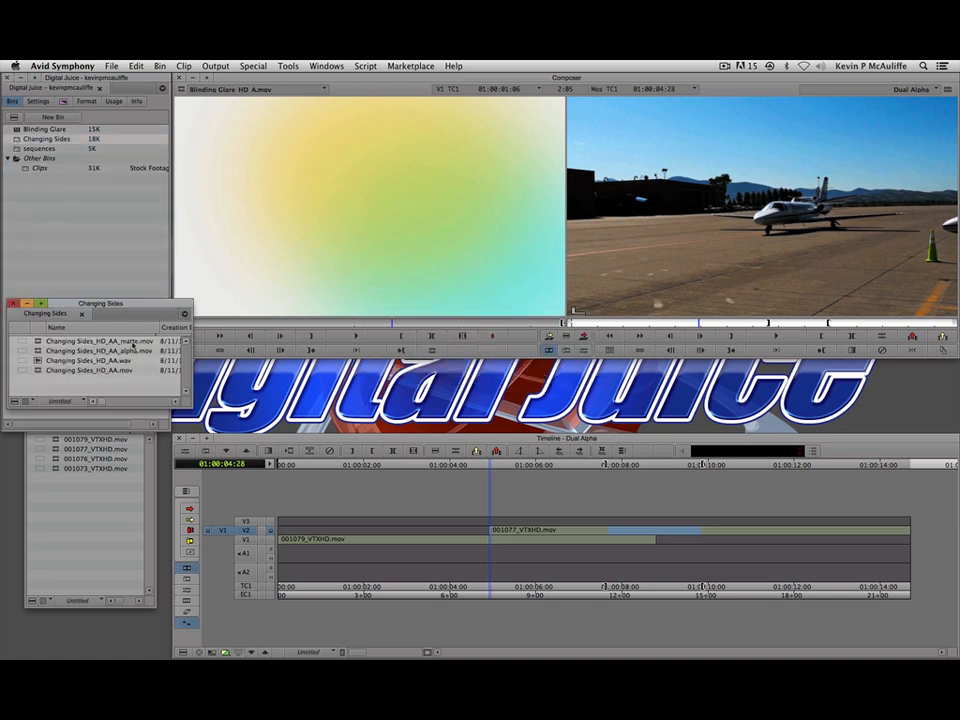
drag(115, 303, 110, 251)
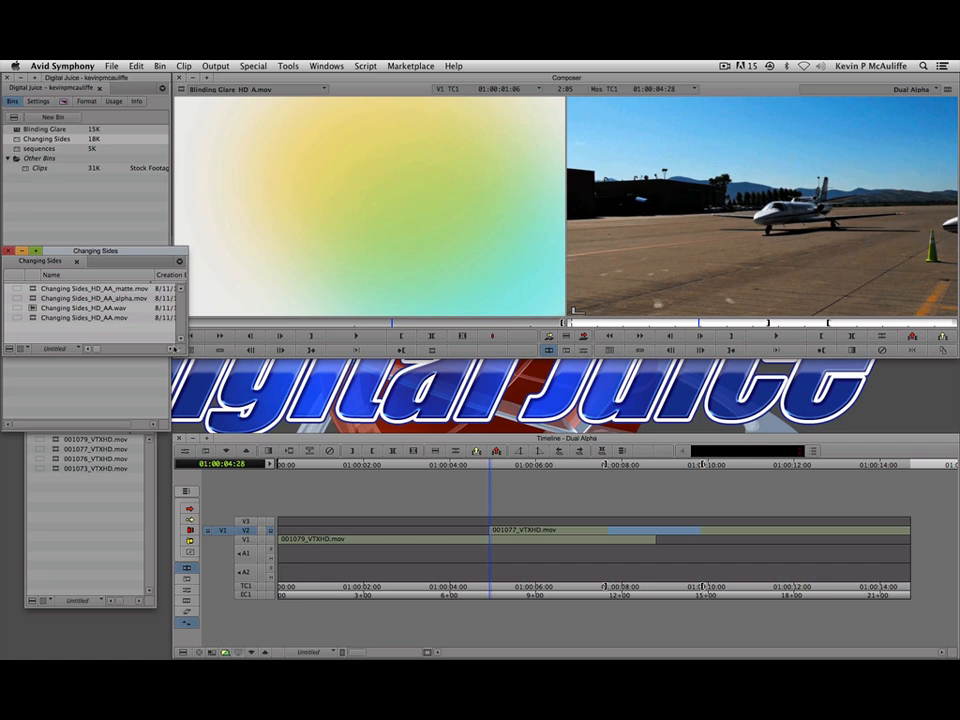
drag(174, 350, 164, 371)
Load and scrub through Changing Sides_HD_AA_matte.mov and Changing Sides_HD_AA_alpha.mov to compare the matte and alpha
double_click(33, 289)
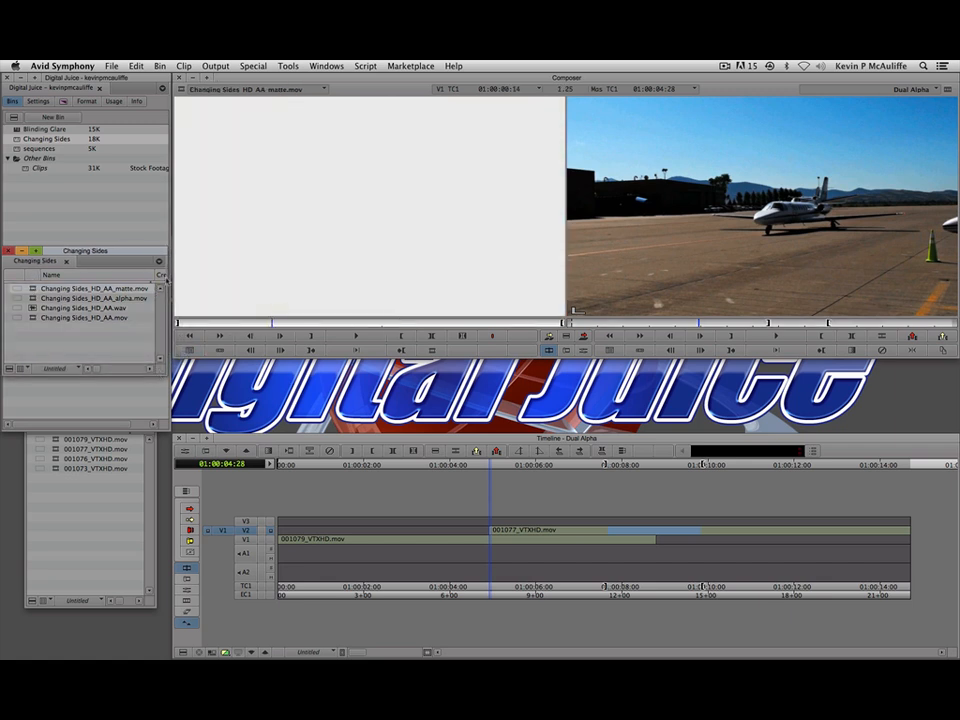
drag(259, 323, 237, 325)
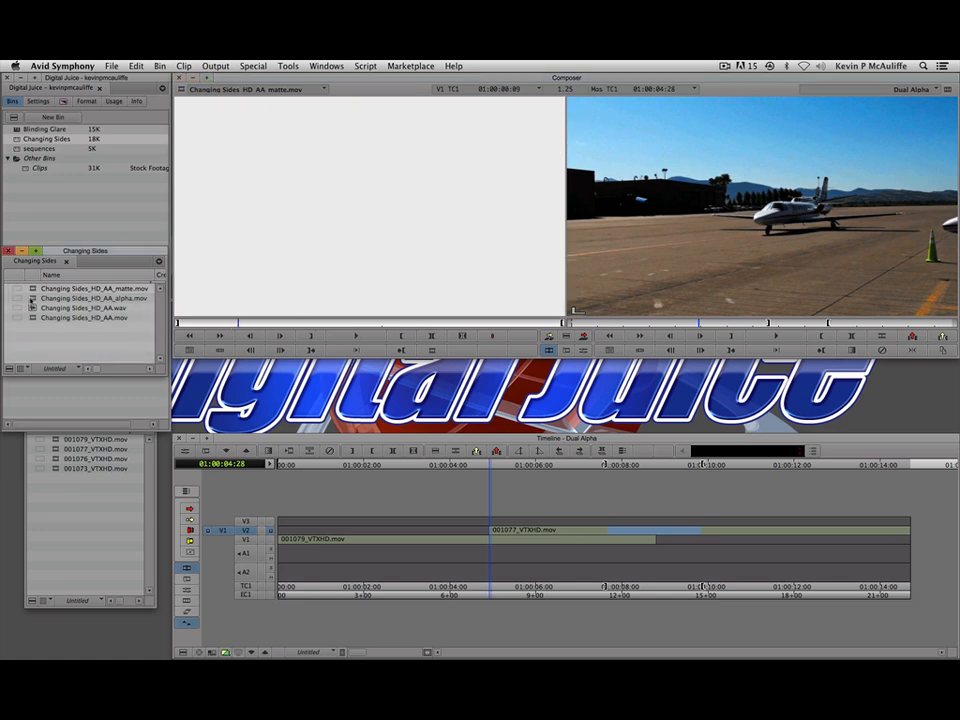
double_click(36, 299)
drag(306, 323, 364, 306)
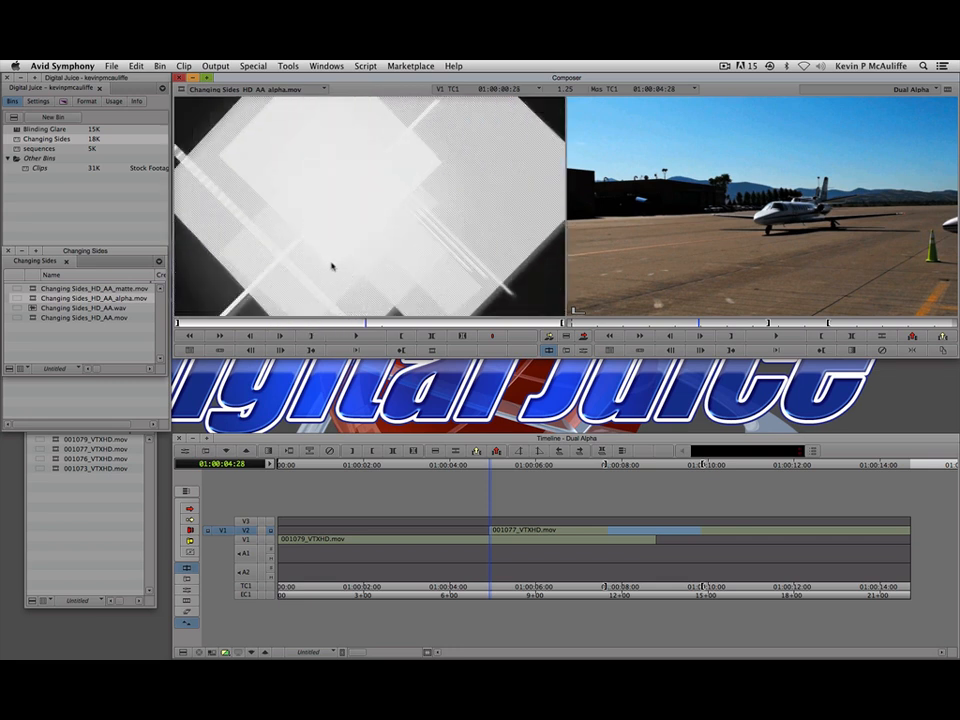